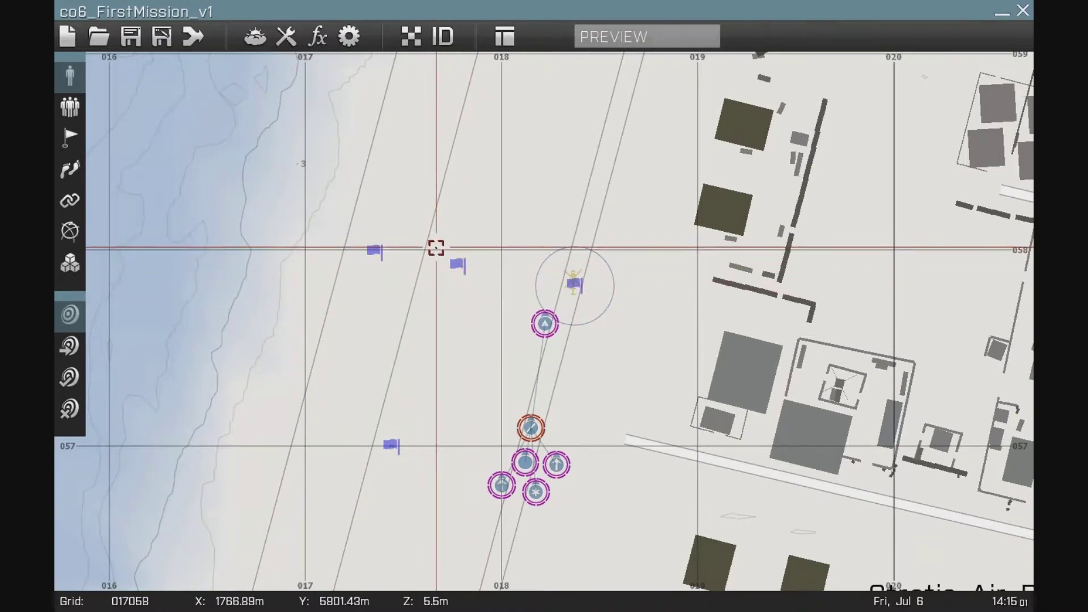
- Append objOne = "inProgress"; to the activation code of the Independent trigger near the foot of the flag markers
mouse_move(367, 249)
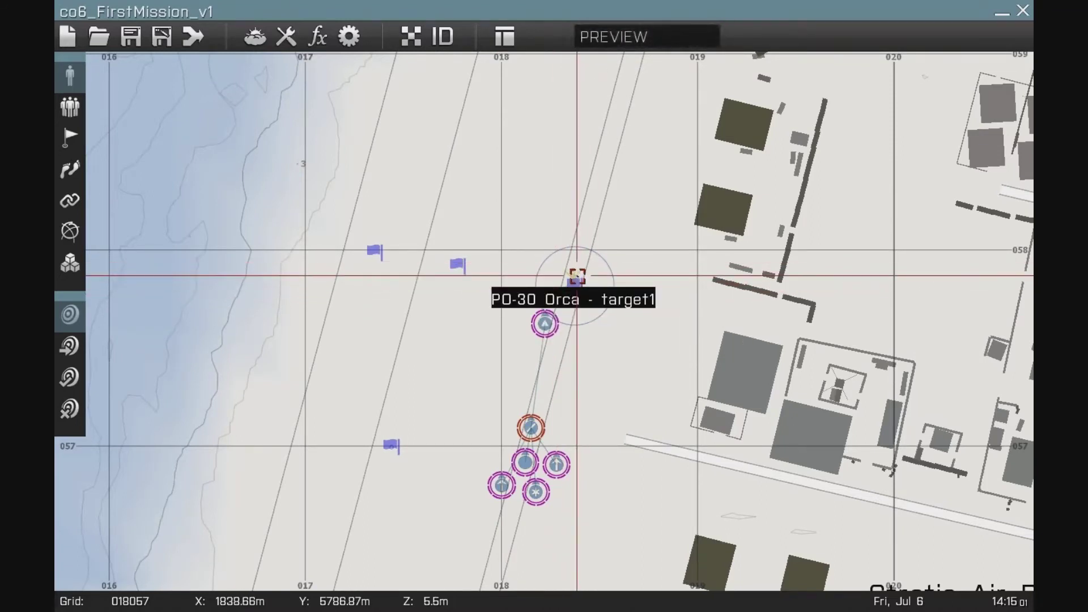
double_click(395, 448)
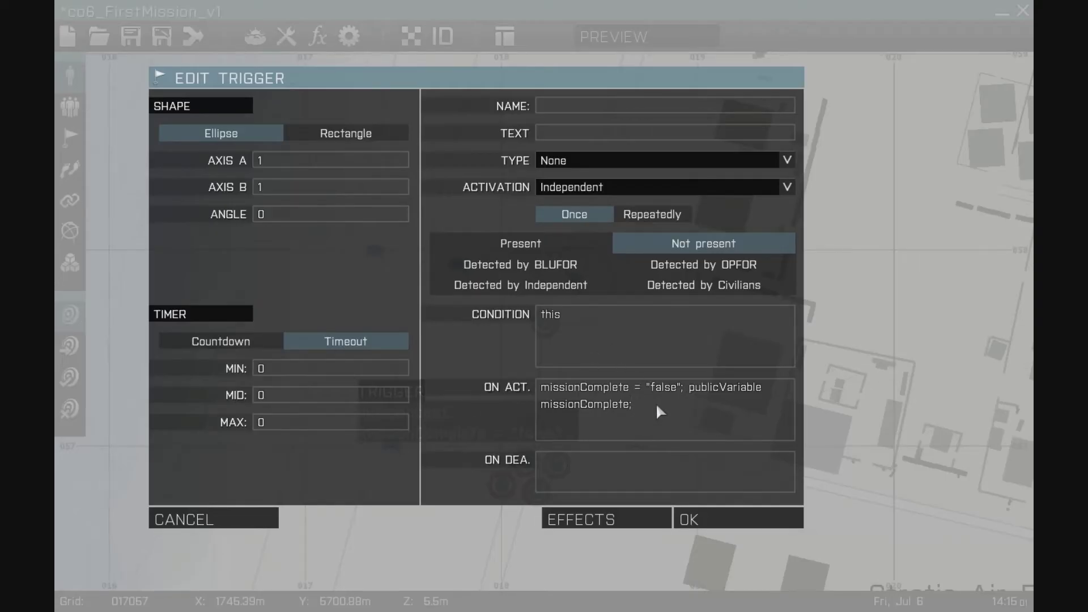
type("objOne = \"")
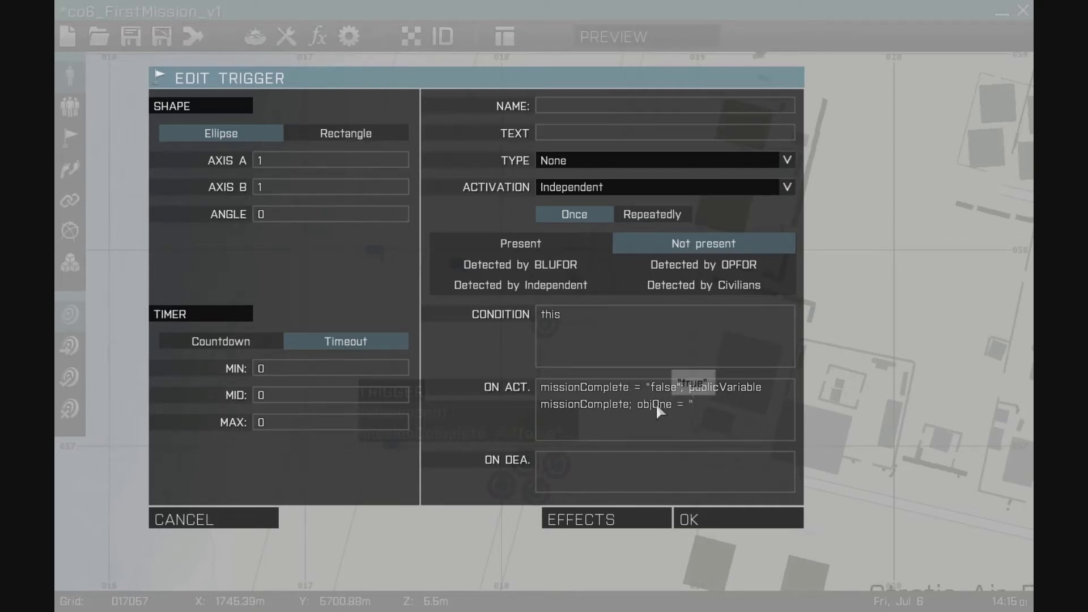
type("inPr")
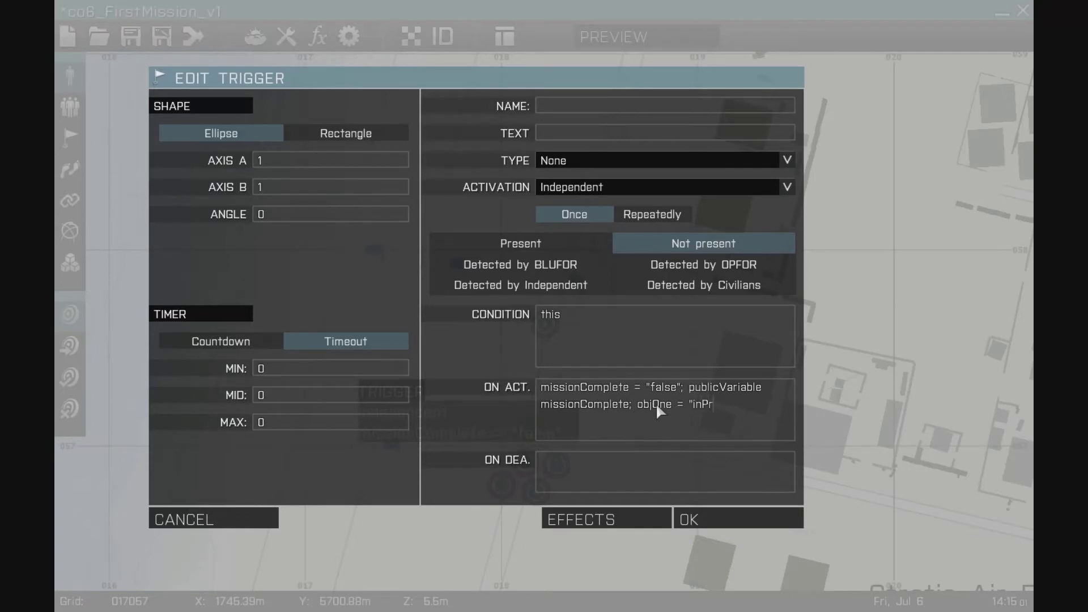
type("ogress\";")
- Add publicVariable objOne; after the objOne assignment in the trigger's activation code
type(" publ")
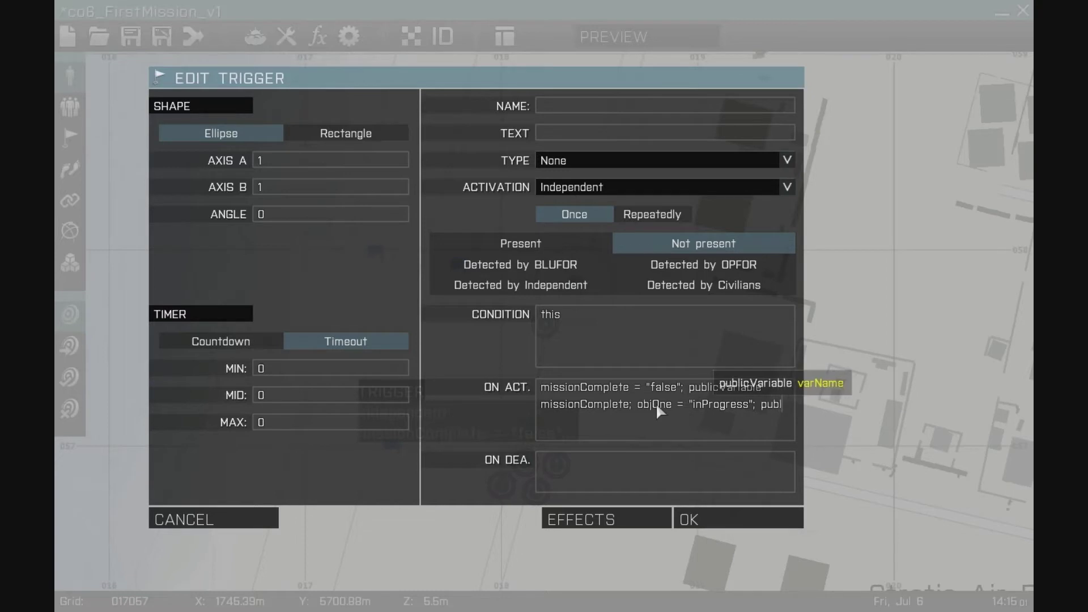
type("icVariabl")
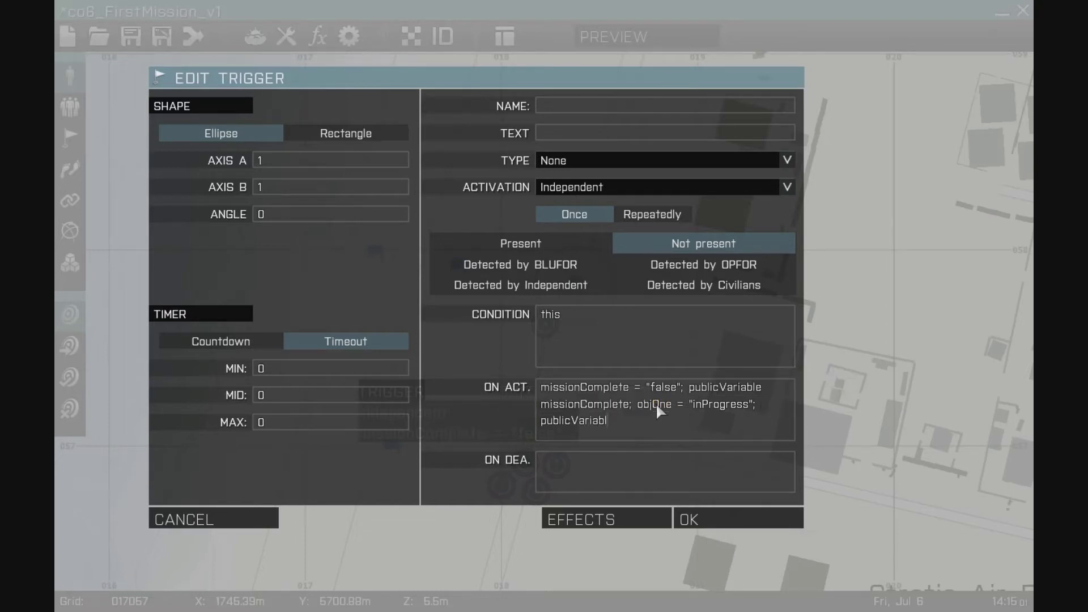
type("e \"")
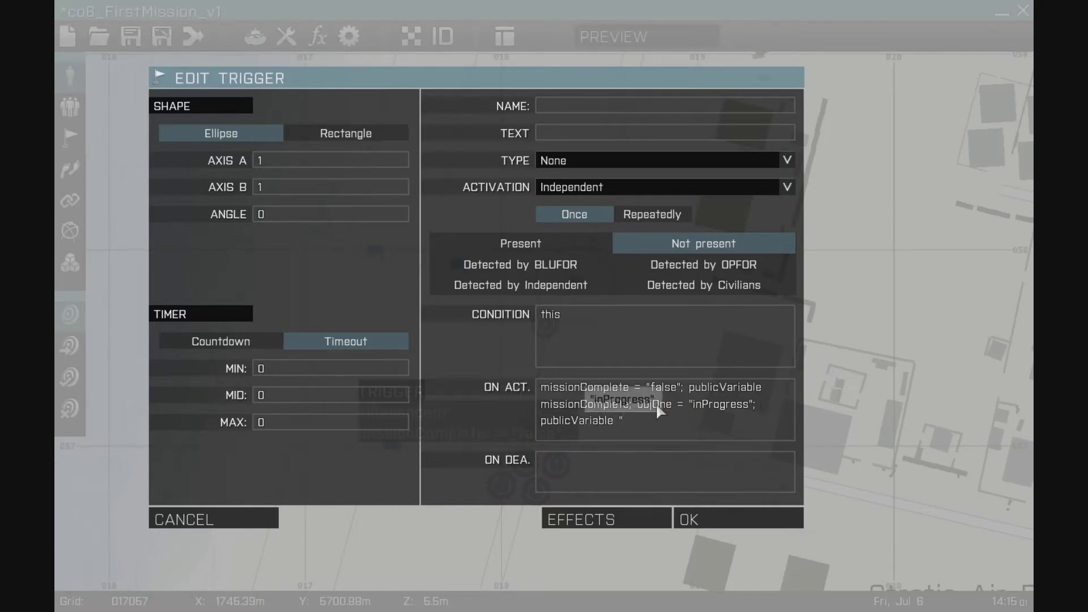
key("BackSpace")
type("obj")
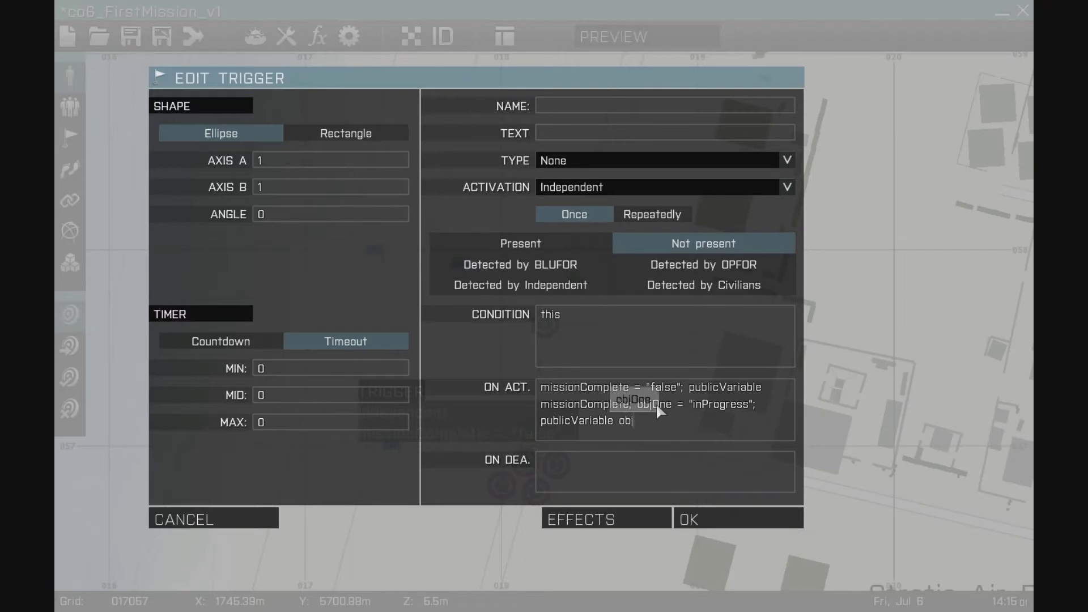
type("ONe")
key("BackSpace")
key("BackSpace")
type("ne")
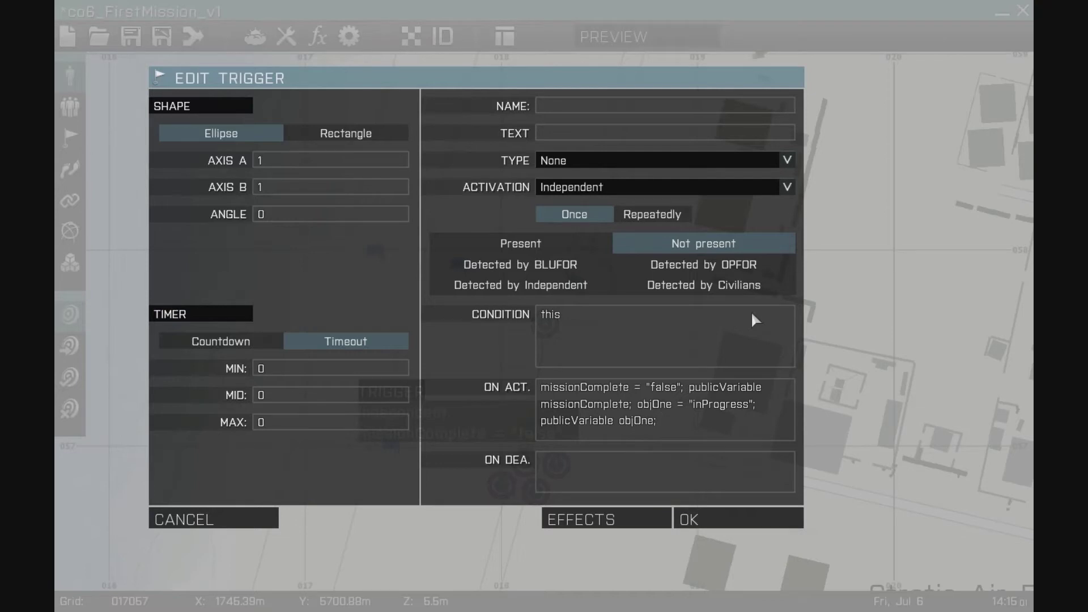
- Append objTwo = "inProgress"; to the Independent trigger's activation code
type("obj")
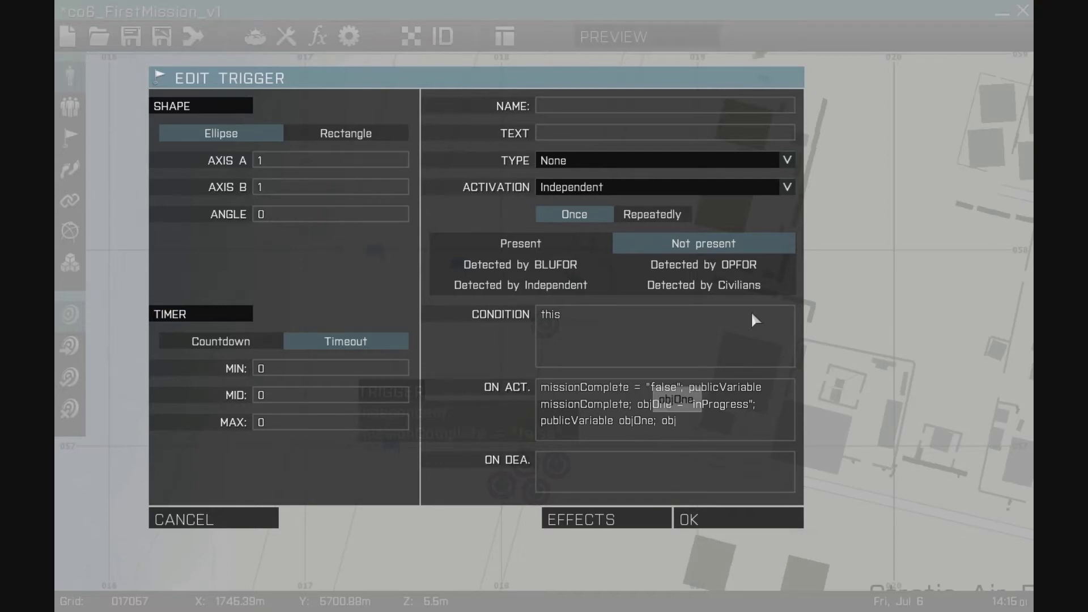
type("Two = ")
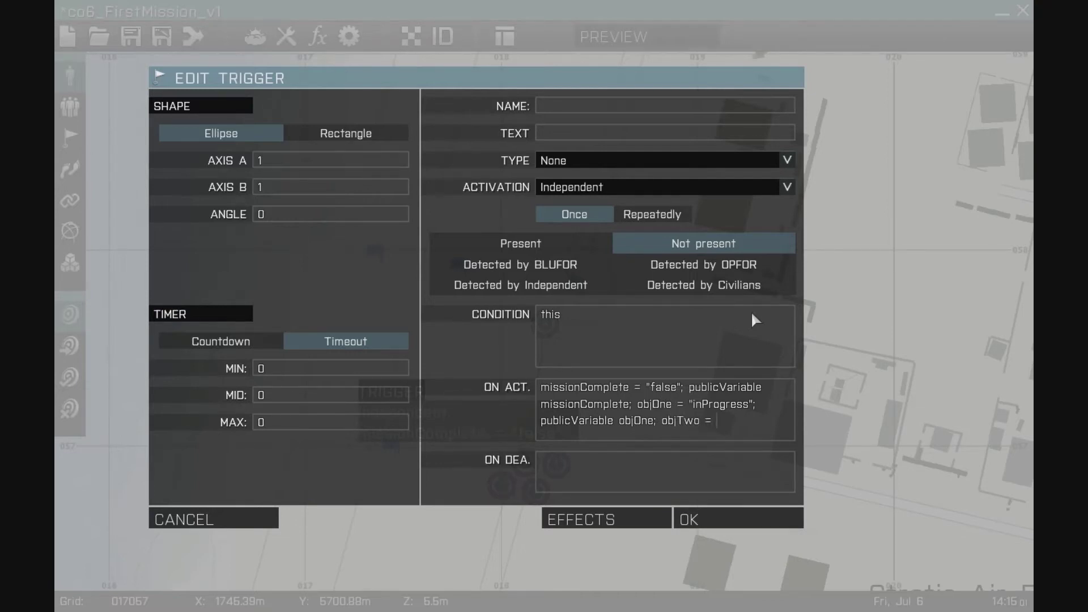
type("\"inPr")
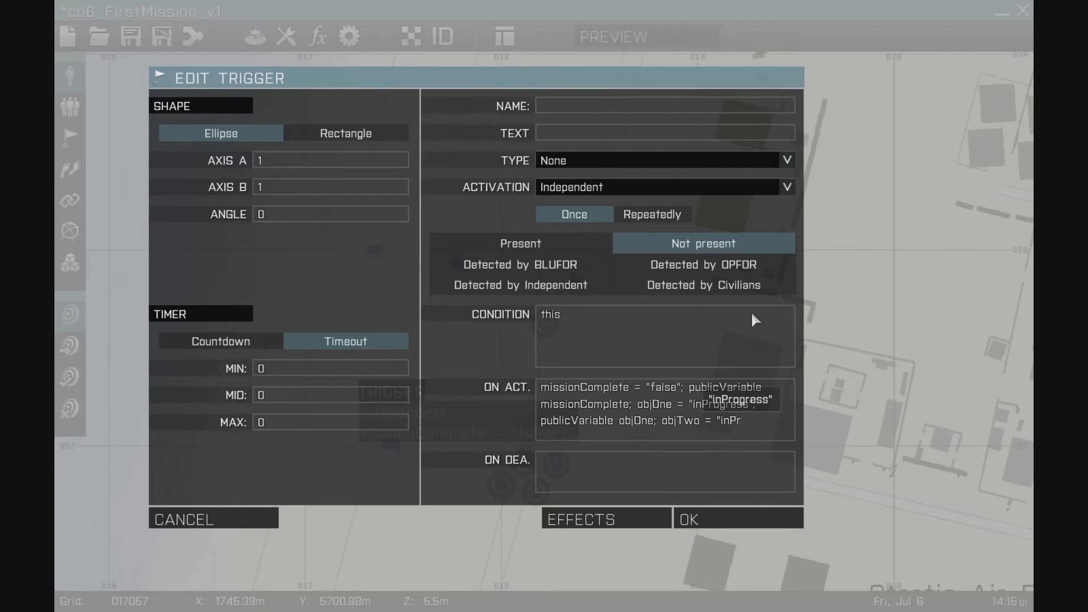
type("ogress\";")
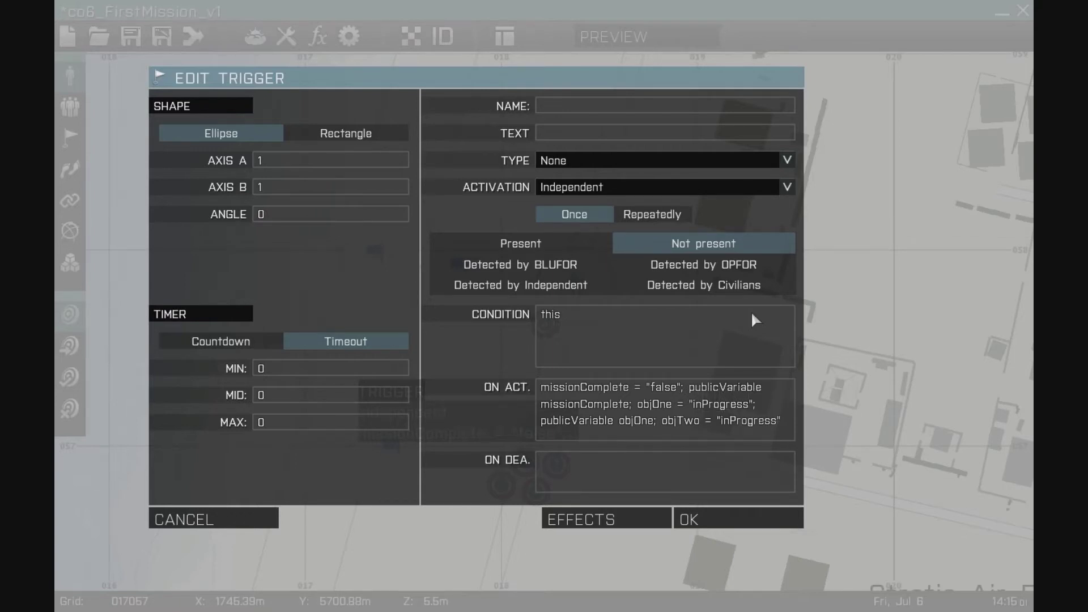
- Add publicVariable objTwo; to the activation code, save the trigger and review its complete code
type(" publi")
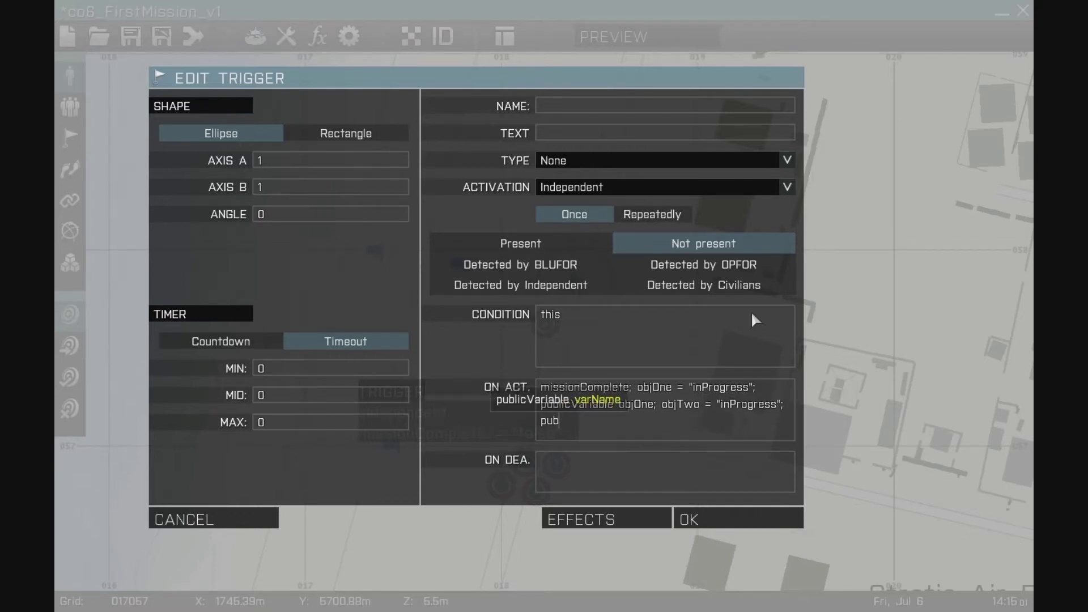
type("cVariabl")
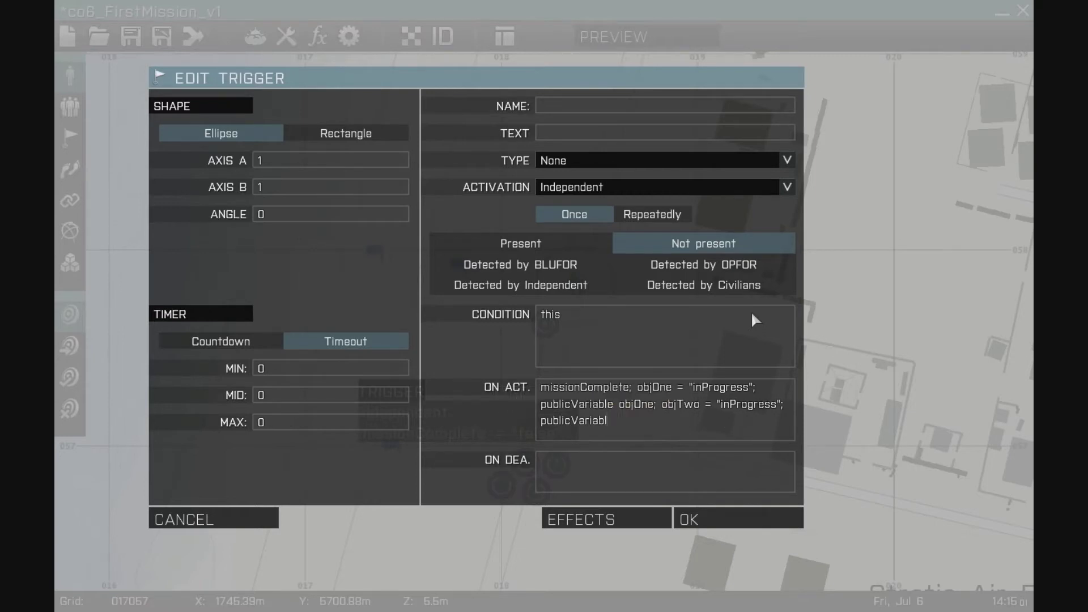
type("e o")
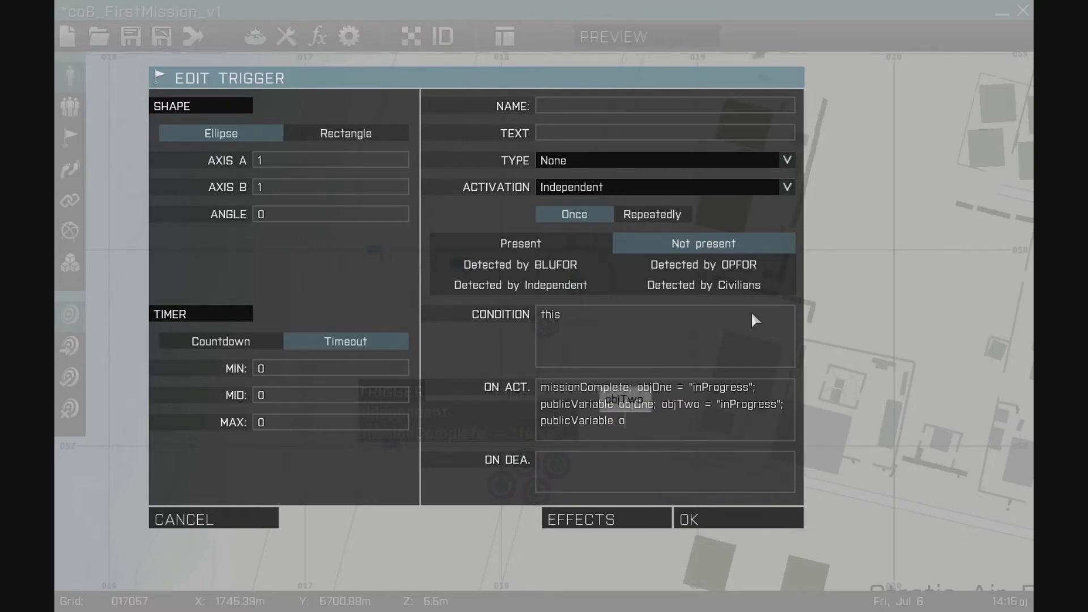
type("bjTwo;")
key("Return")
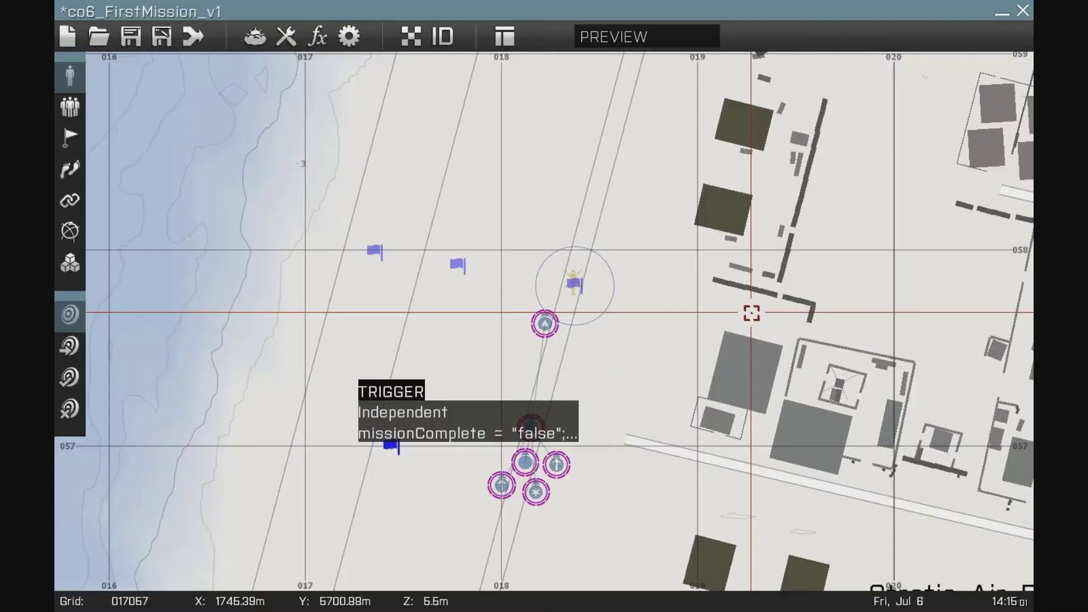
double_click(394, 445)
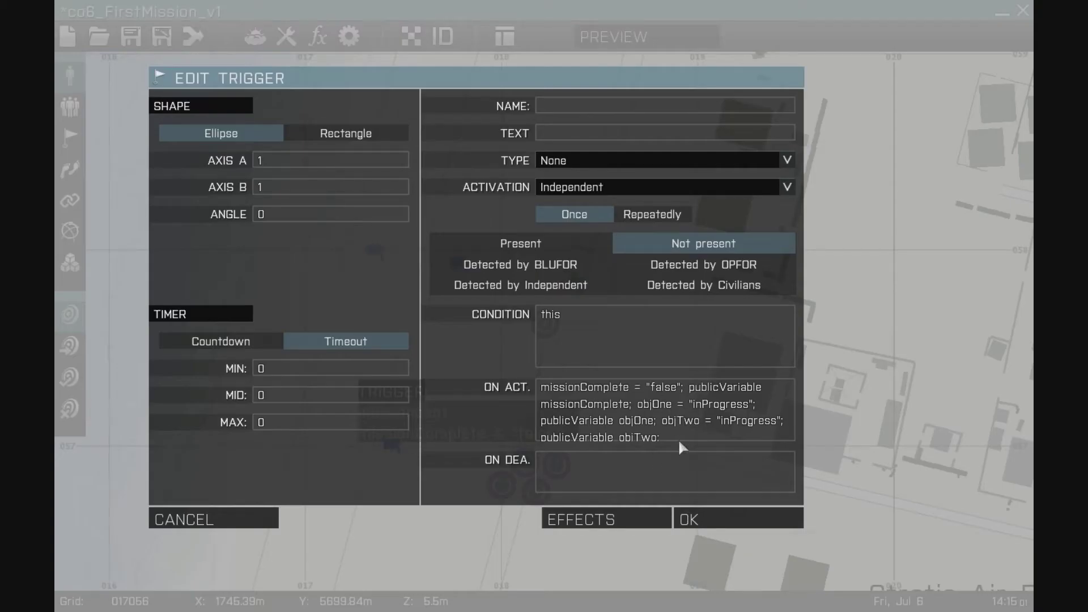
left_click(706, 518)
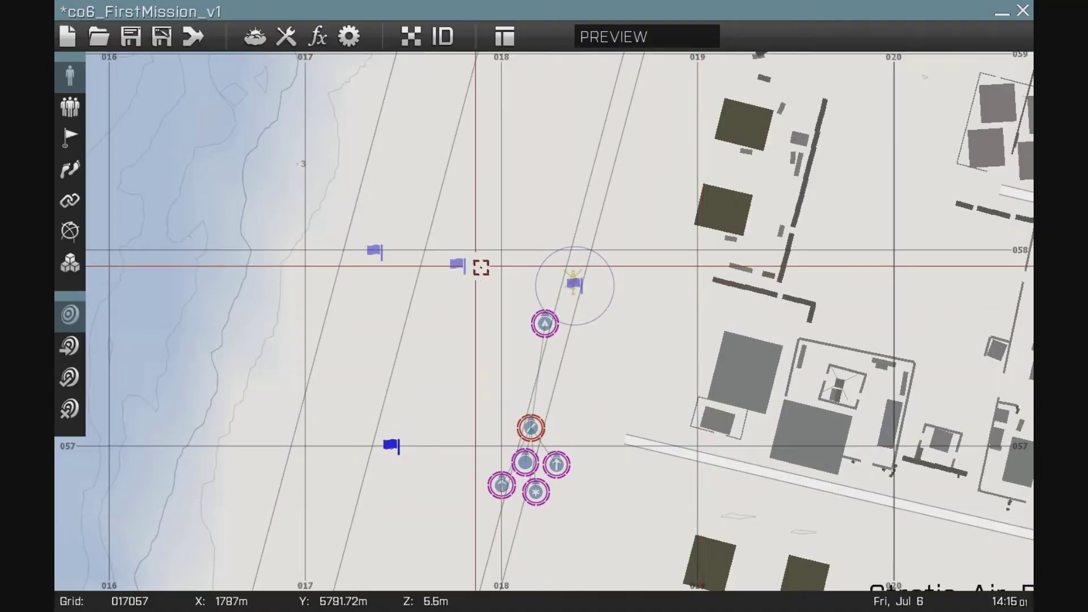
- Replace the activation code of the !alive target1 trigger with objOne = "complete"; publicVariable objOne;
scroll(575, 286, "up", 5)
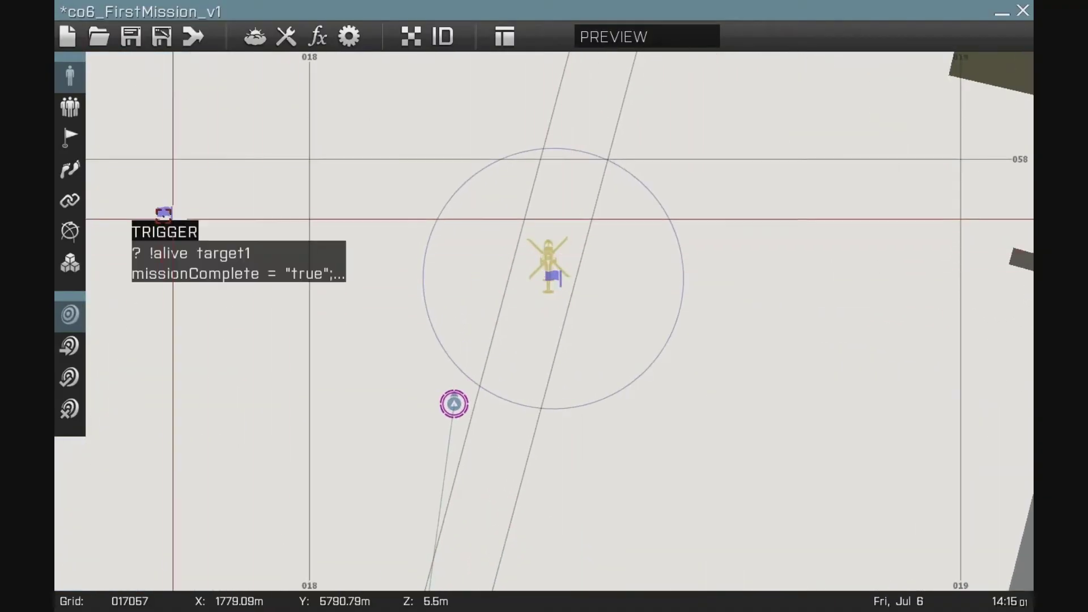
double_click(164, 213)
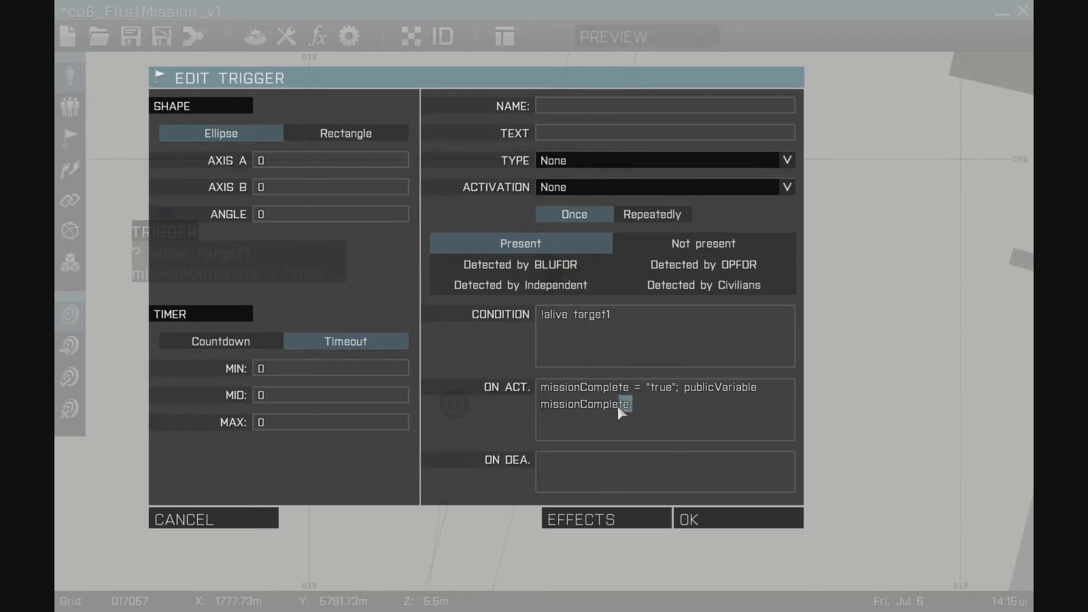
left_click_drag(524, 391, 499, 376)
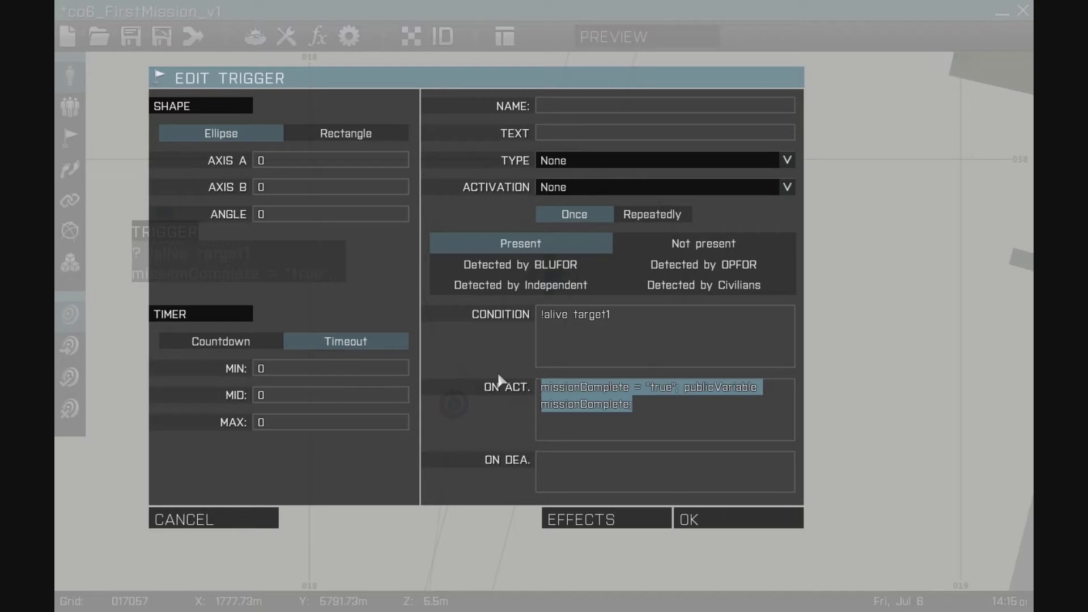
type("objOne = \"complete\";")
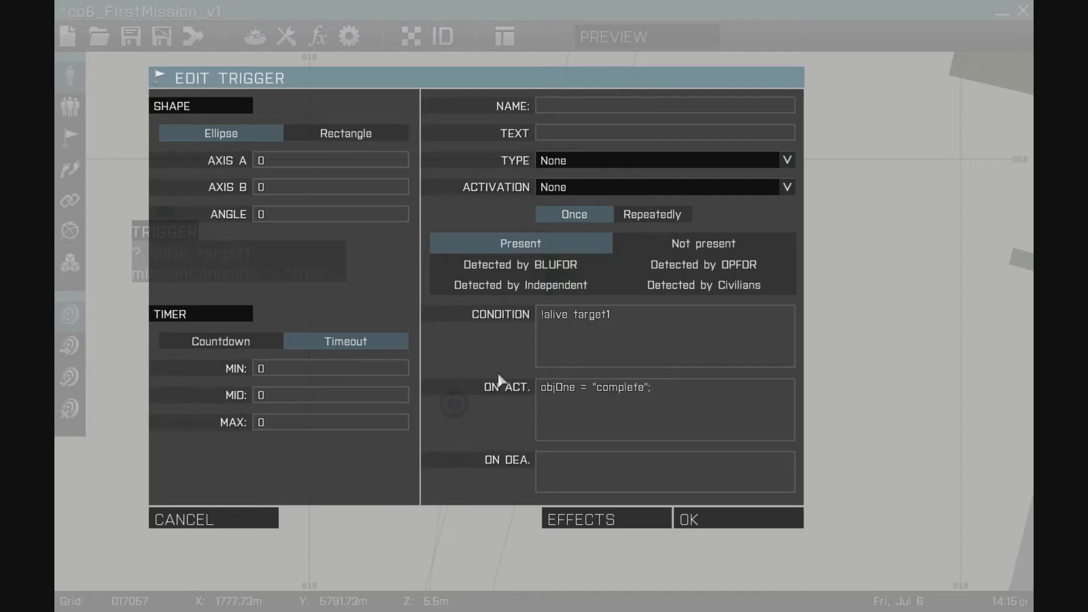
type(" publicVariable obj")
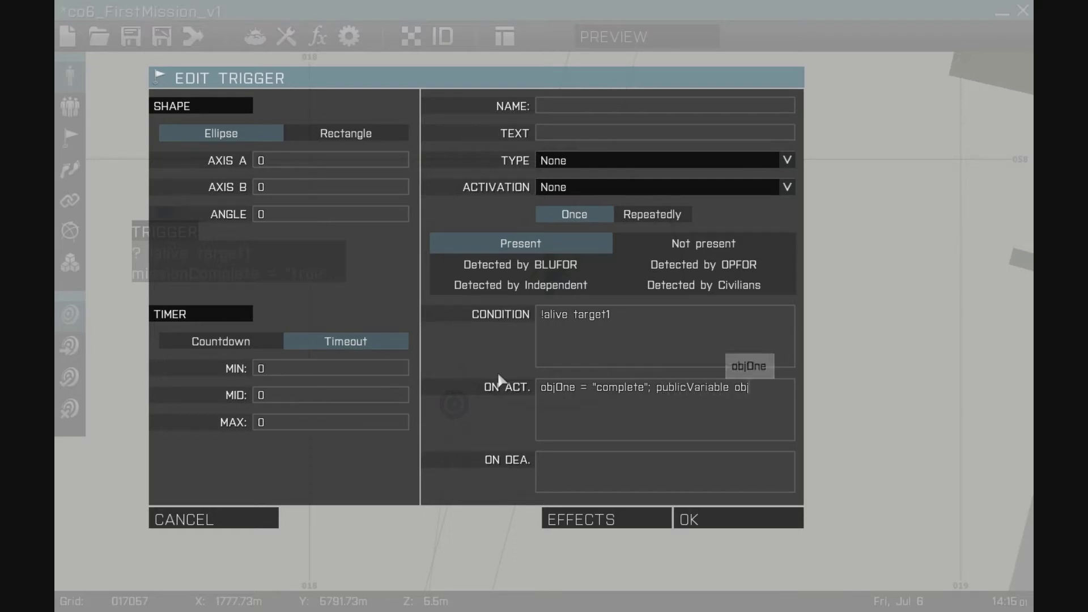
type("One; h")
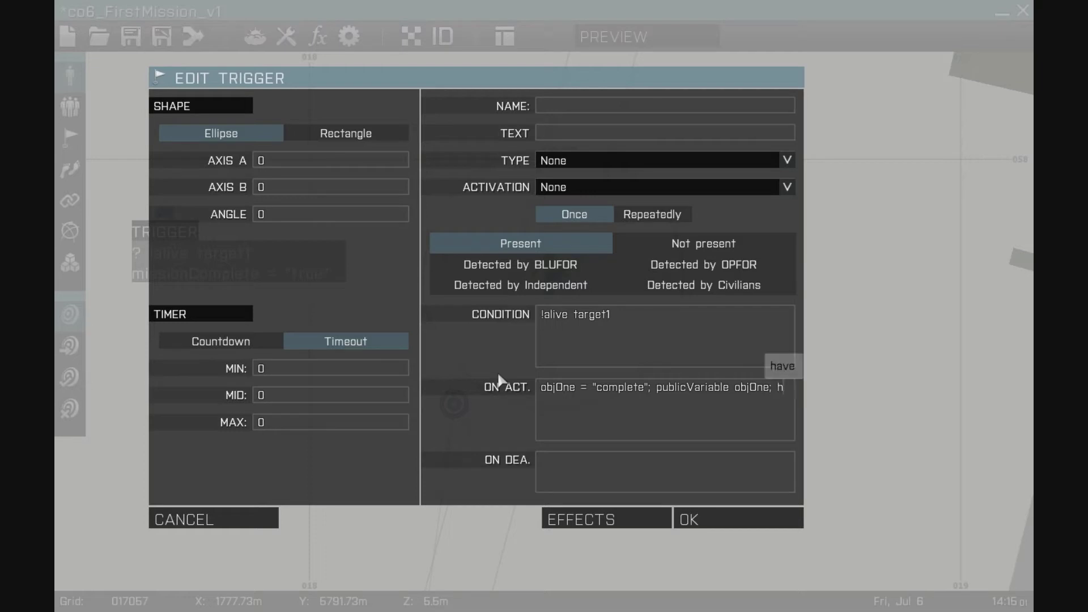
- Start a hint statement after the objOne broadcast with the text "Objective One
type("int \"")
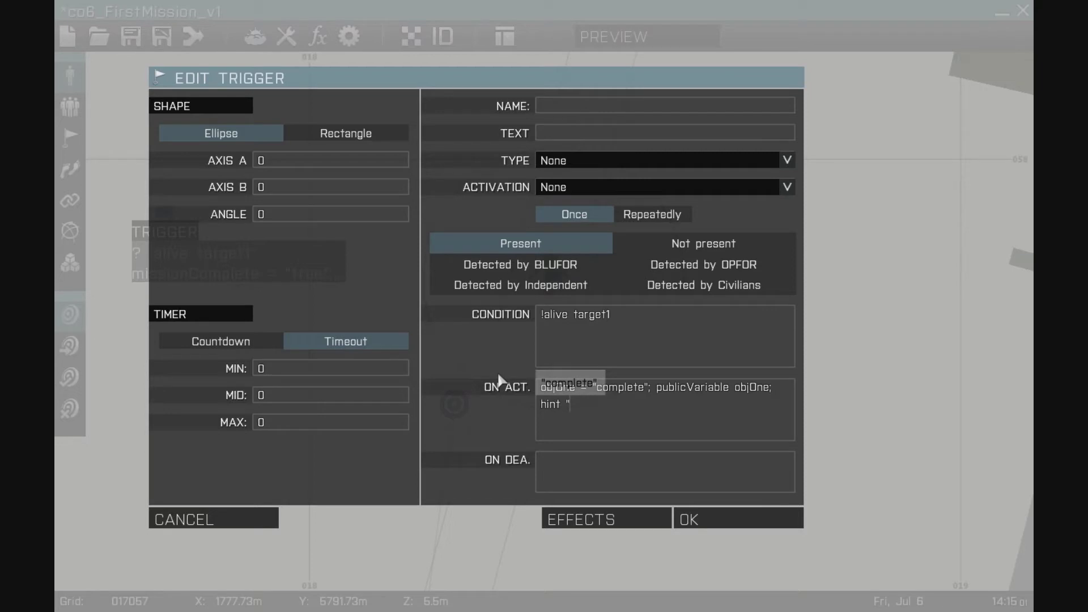
type("The")
key("BackSpace")
key("BackSpace")
key("BackSpace")
key("BackSpace")
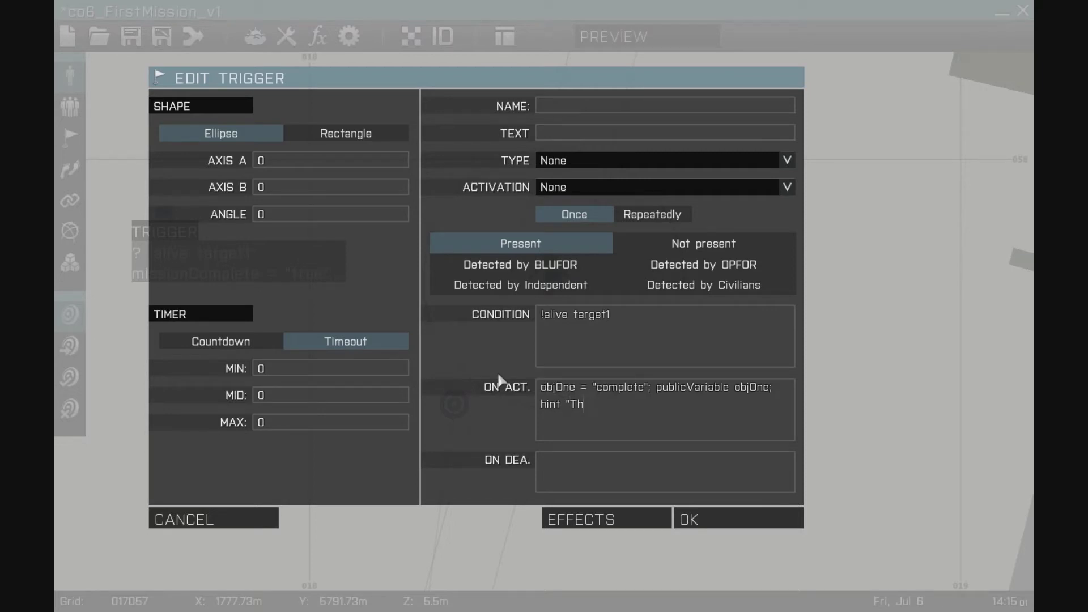
type("Objective One is")
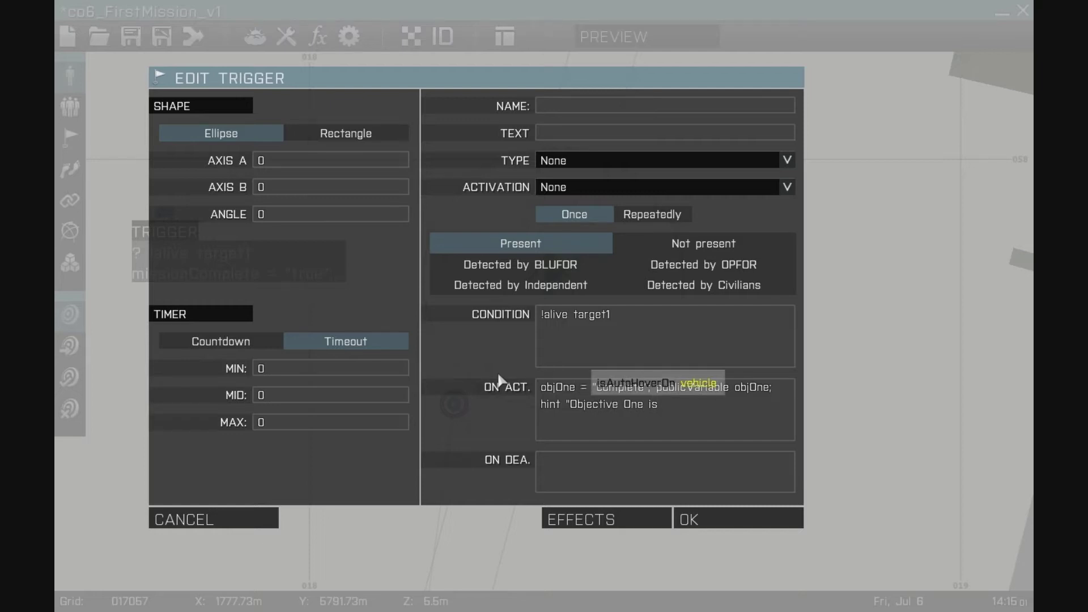
key("BackSpace")
key("BackSpace")
key("BackSpace")
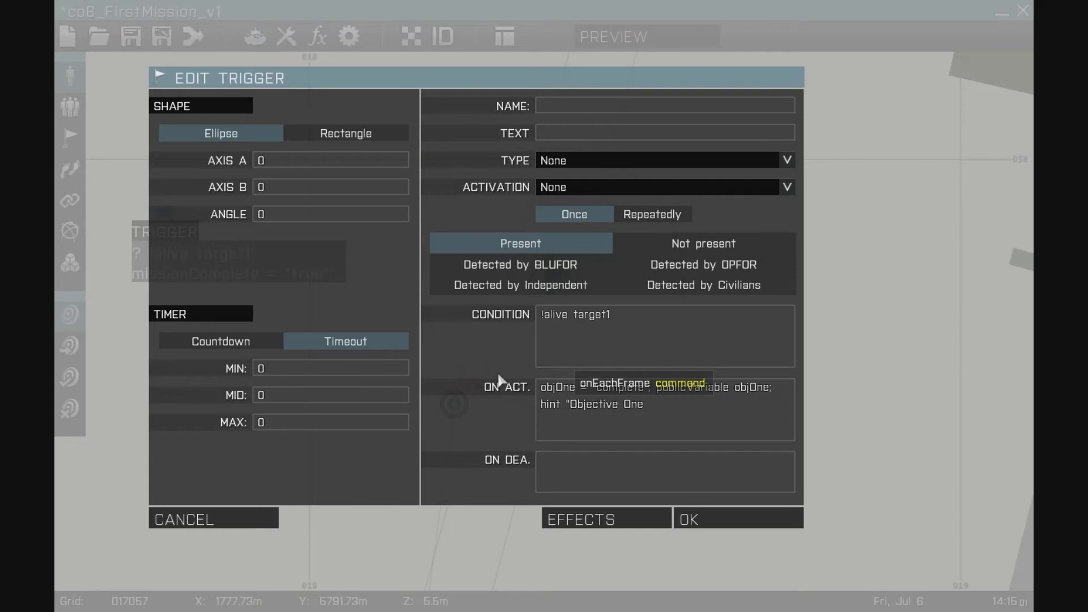
type("the h")
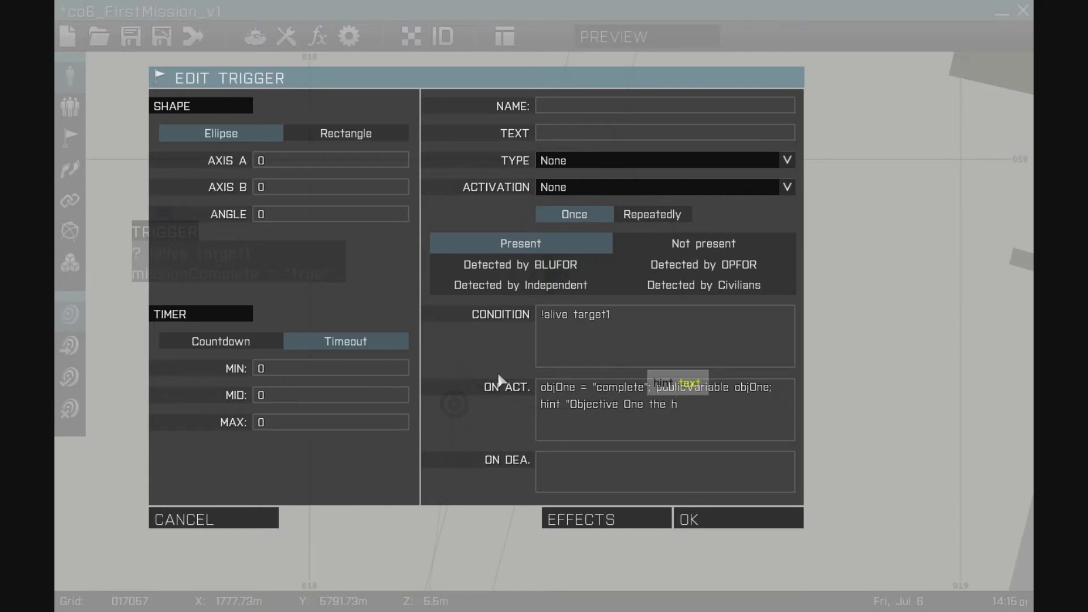
key("BackSpace")
key("BackSpace")
key("BackSpace")
key("BackSpace")
key("BackSpace")
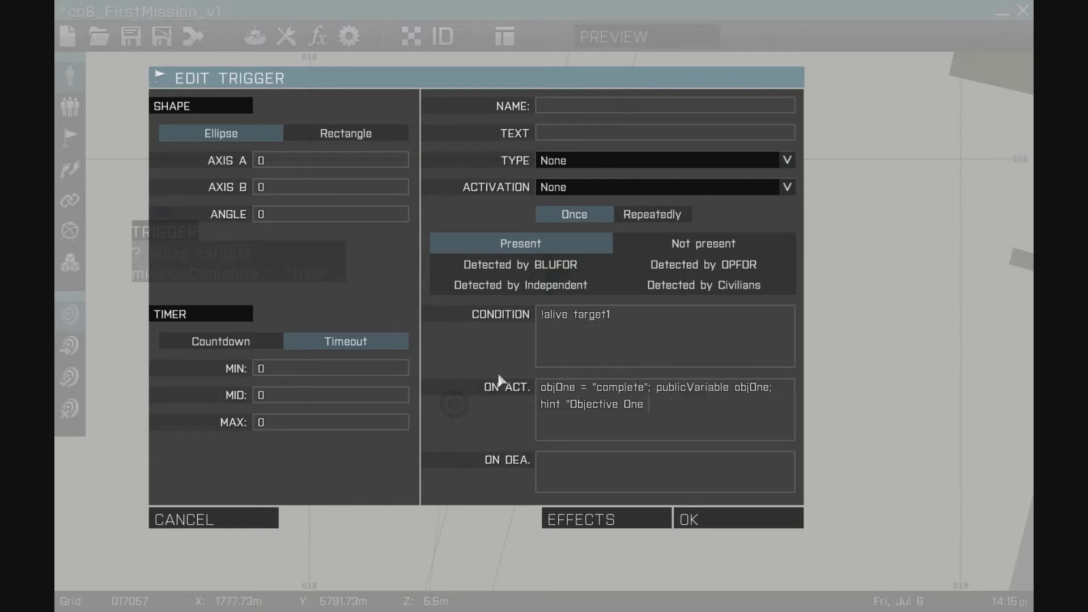
- Finish the hint text with has been completed."; to close the statement
type("has been co")
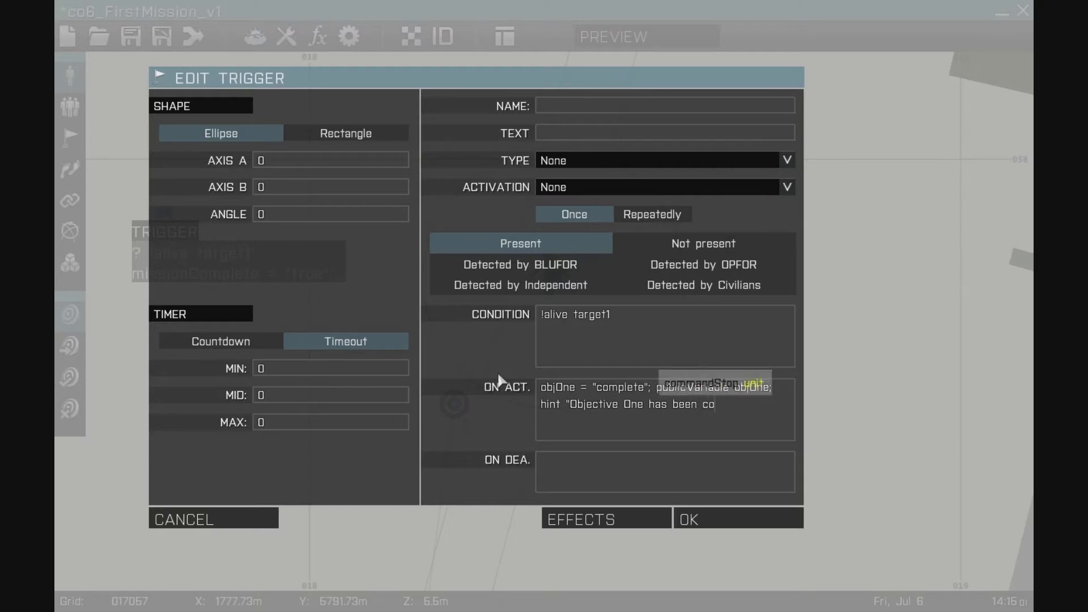
type("mpleted.")
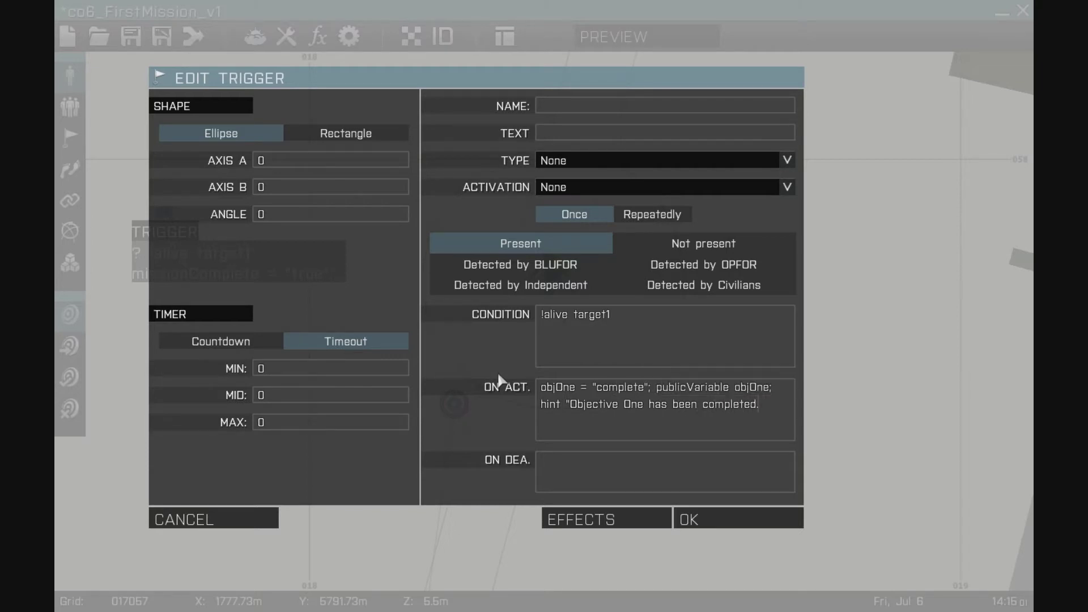
type("\"")
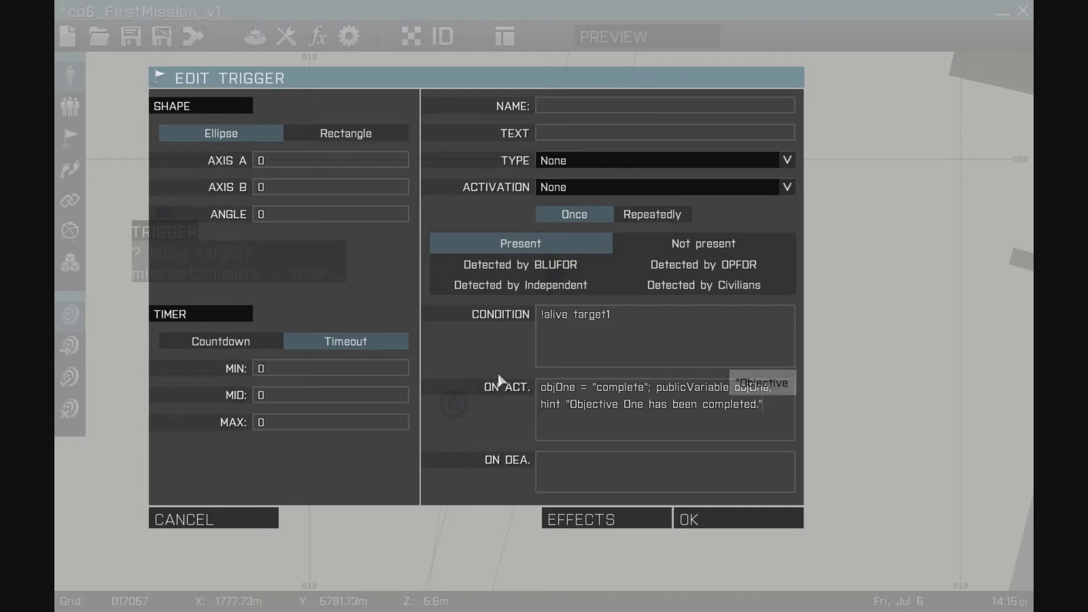
type(";")
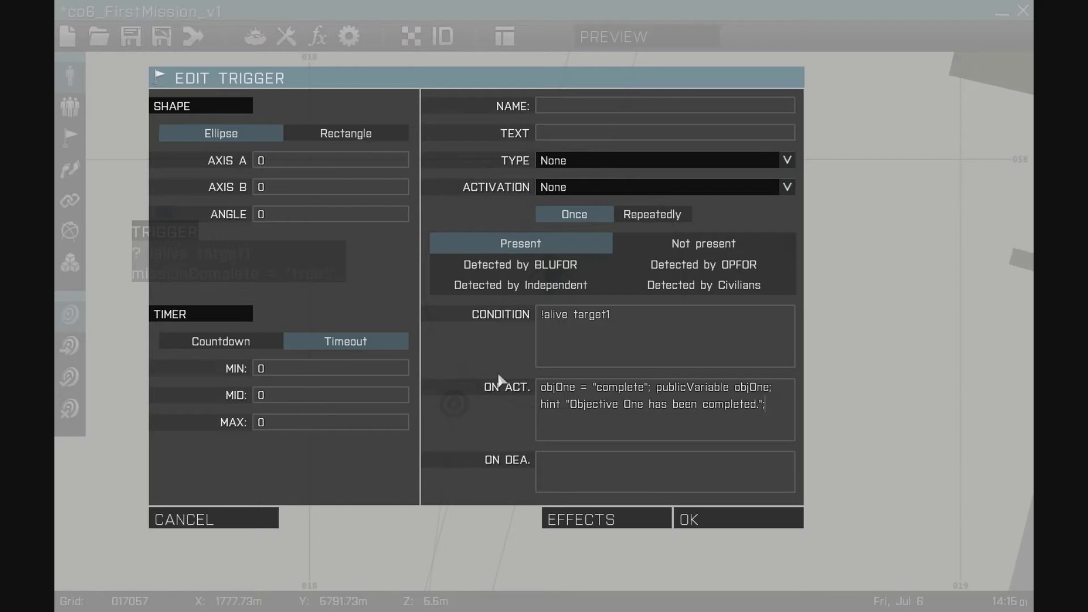
- Clear the on-screen effect text of the !alive target1 trigger, set its effect type to NONE and save the trigger
left_click(580, 517)
left_click(455, 324)
left_click(424, 341)
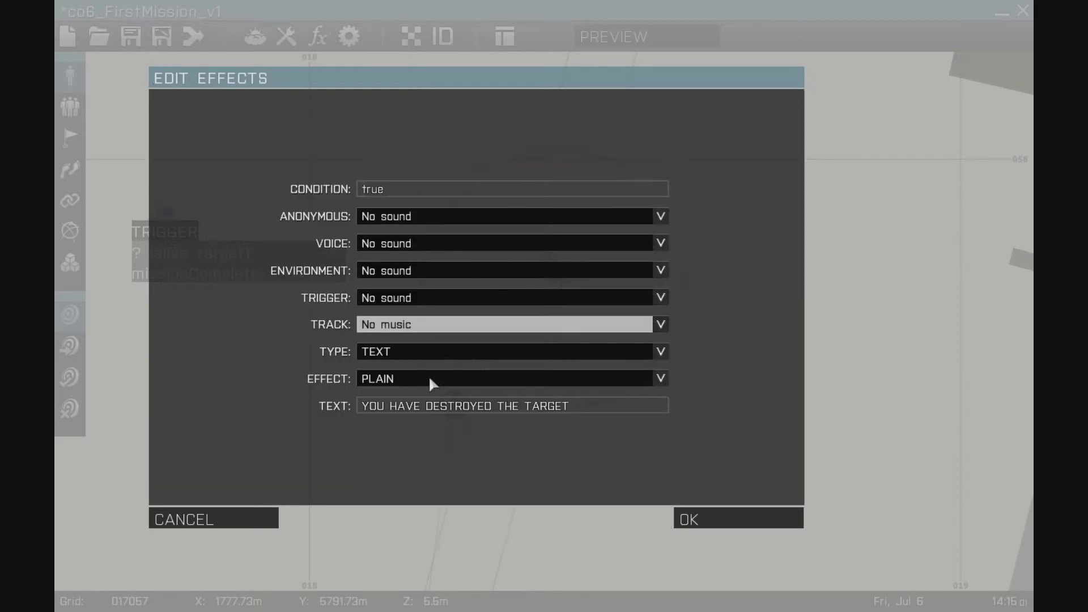
left_click_drag(569, 406, 226, 414)
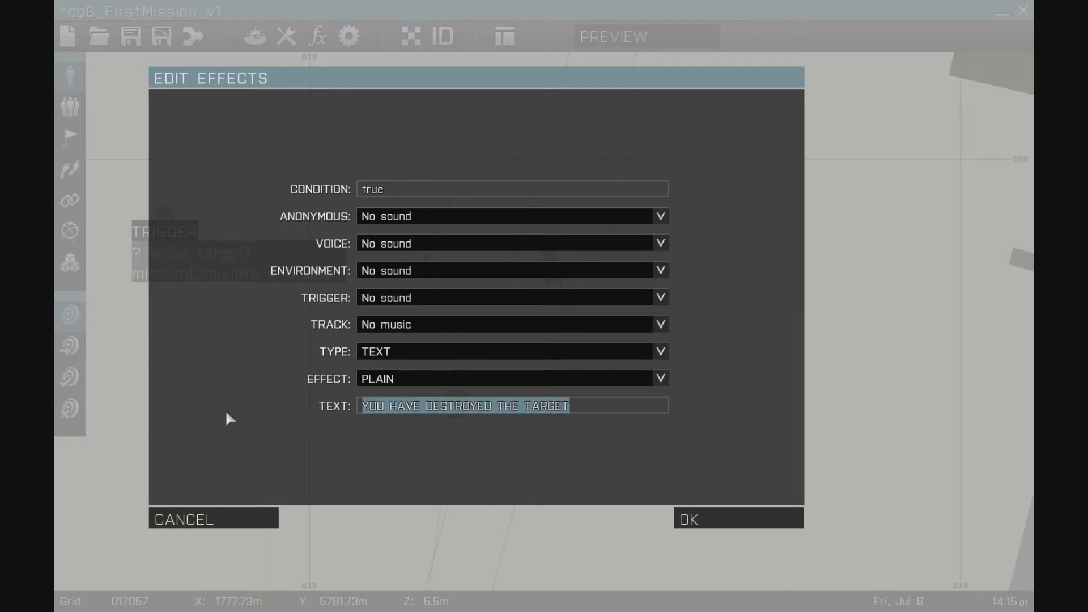
key("BackSpace")
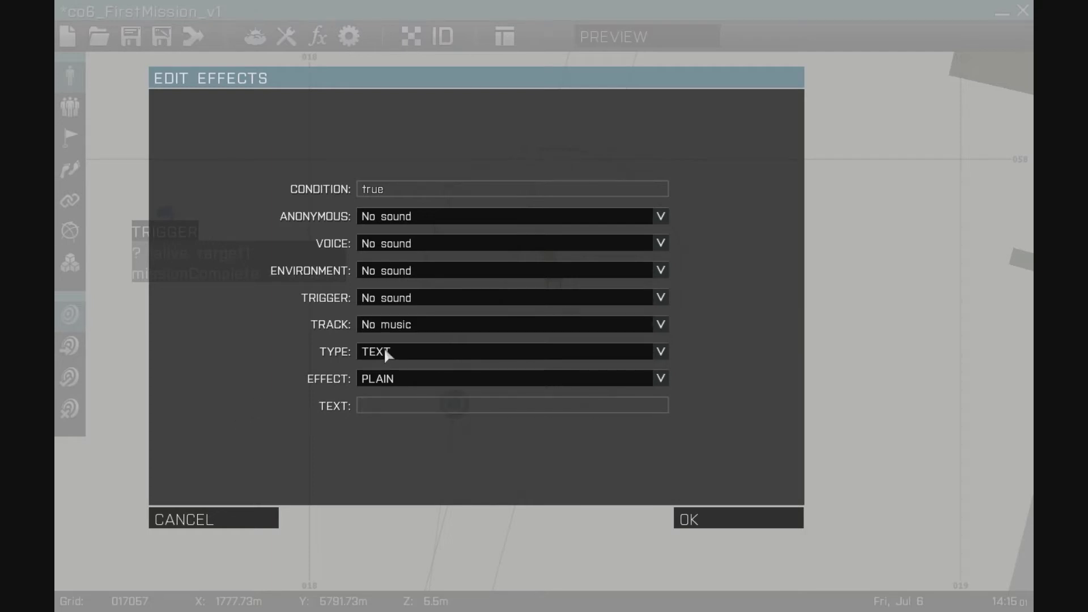
left_click(441, 353)
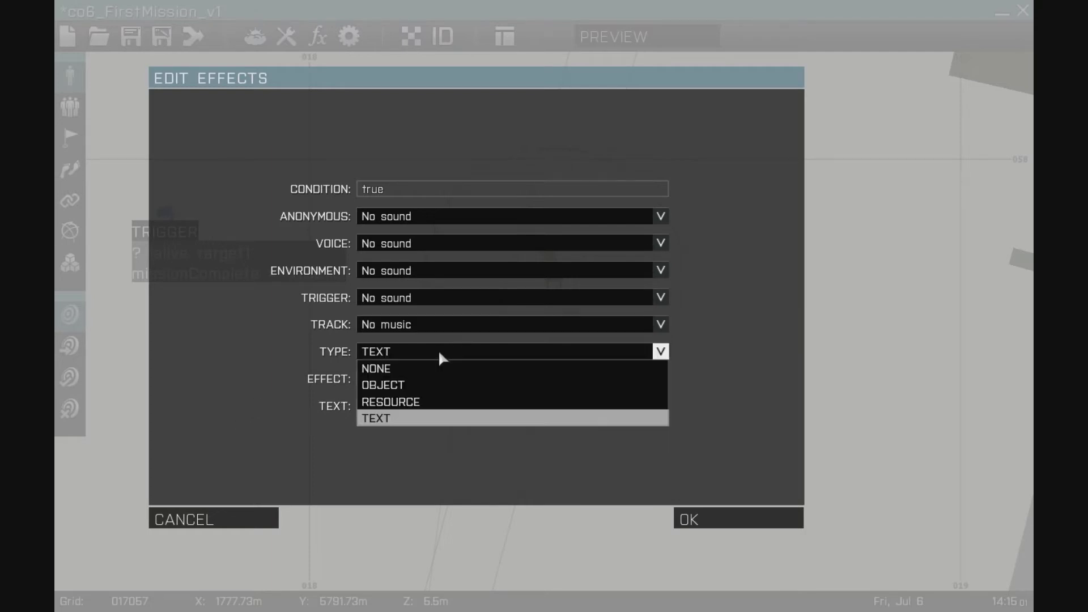
left_click(399, 369)
left_click(719, 518)
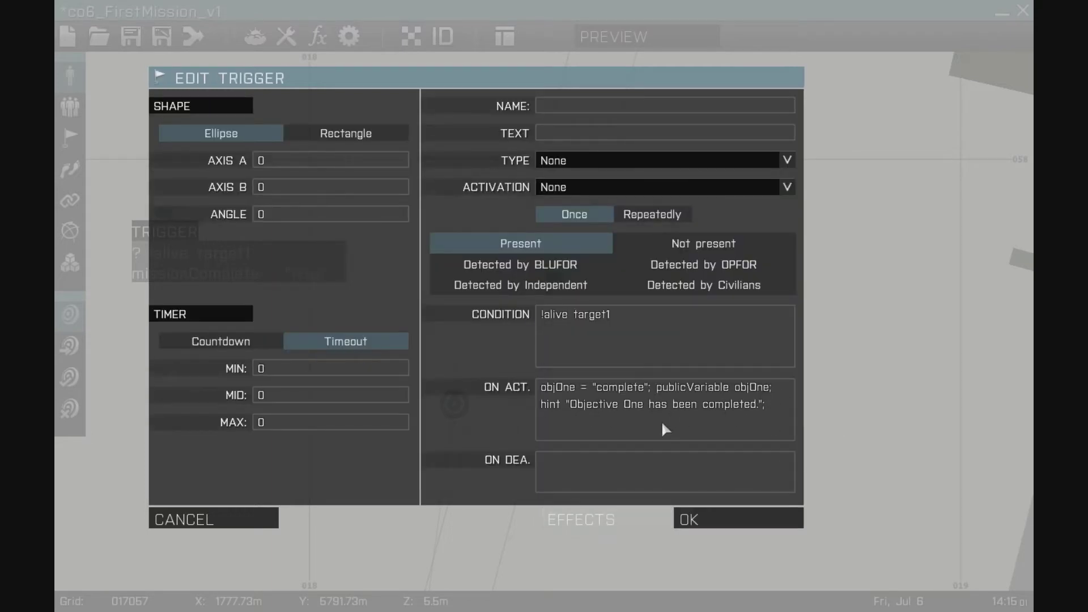
left_click(698, 522)
- Insert an OPFOR Red infantry Sentry group on the open ground just north of the circled target area
scroll(652, 454, "up", 3)
scroll(648, 447, "down", 3)
scroll(648, 447, "down", 3)
right_click_drag(739, 410, 709, 464)
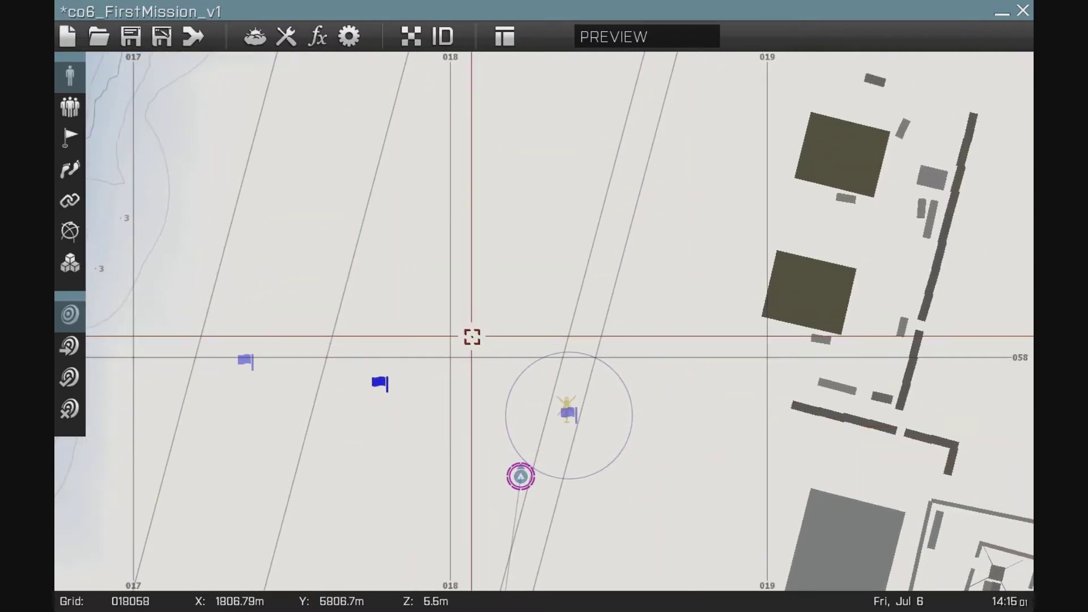
right_click_drag(516, 280, 476, 340)
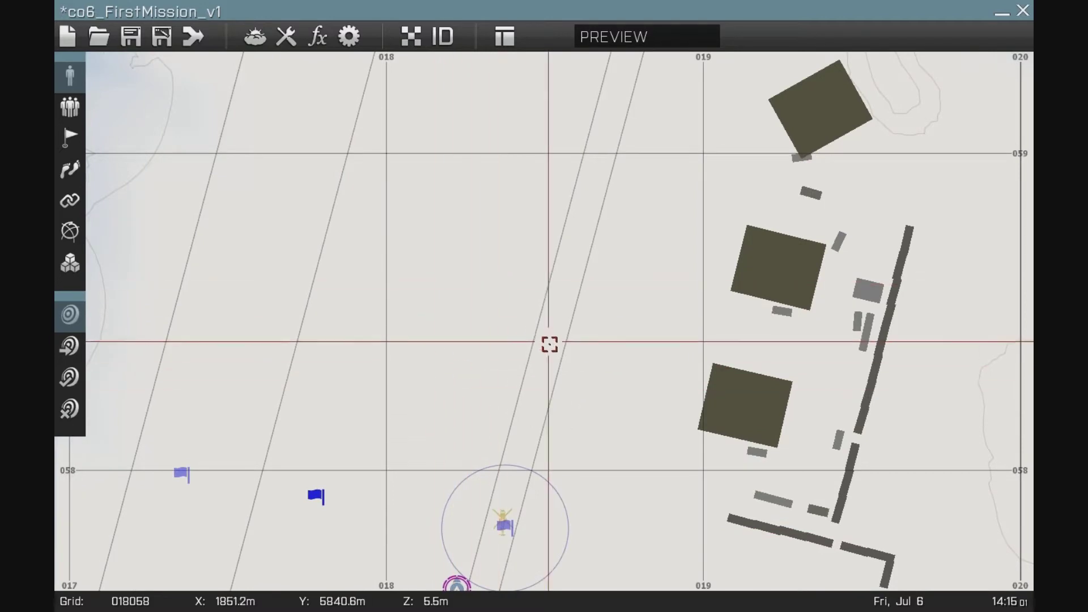
right_click_drag(549, 343, 491, 249)
left_click(79, 113)
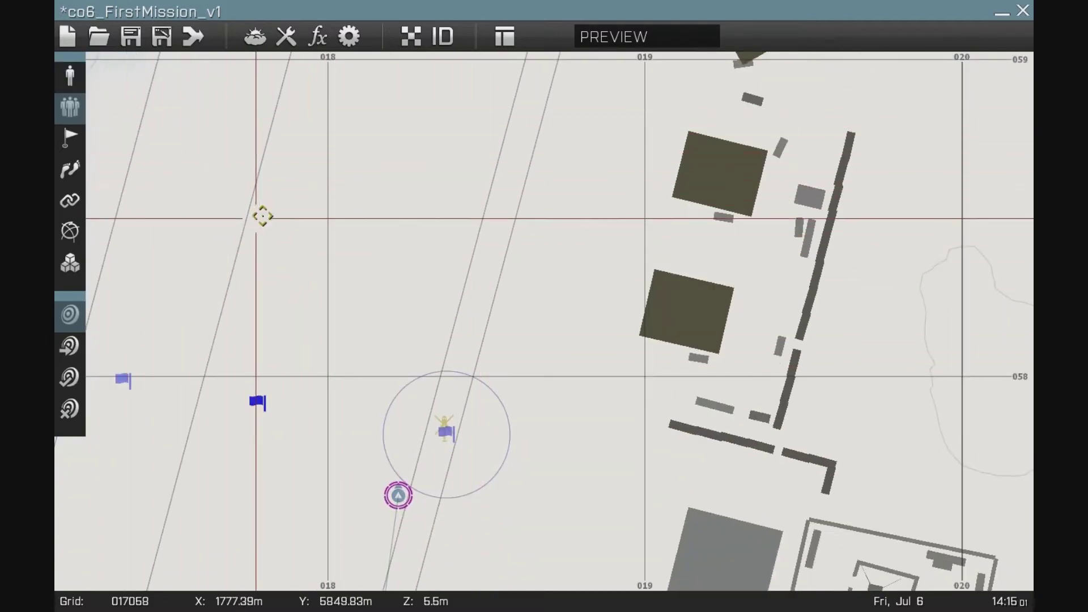
right_click_drag(258, 219, 306, 182)
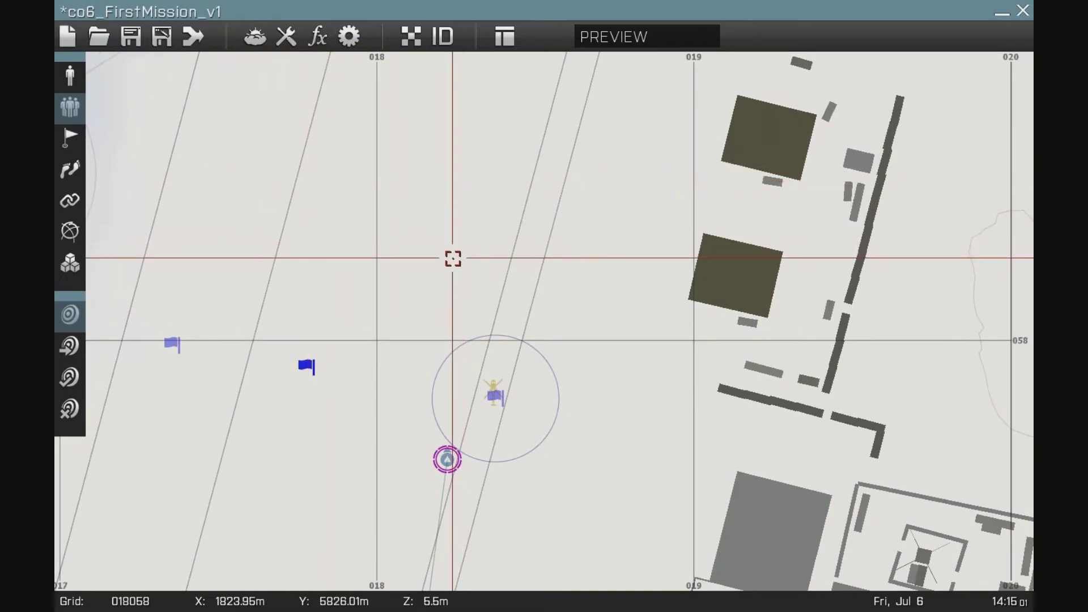
double_click(453, 258)
left_click(363, 111)
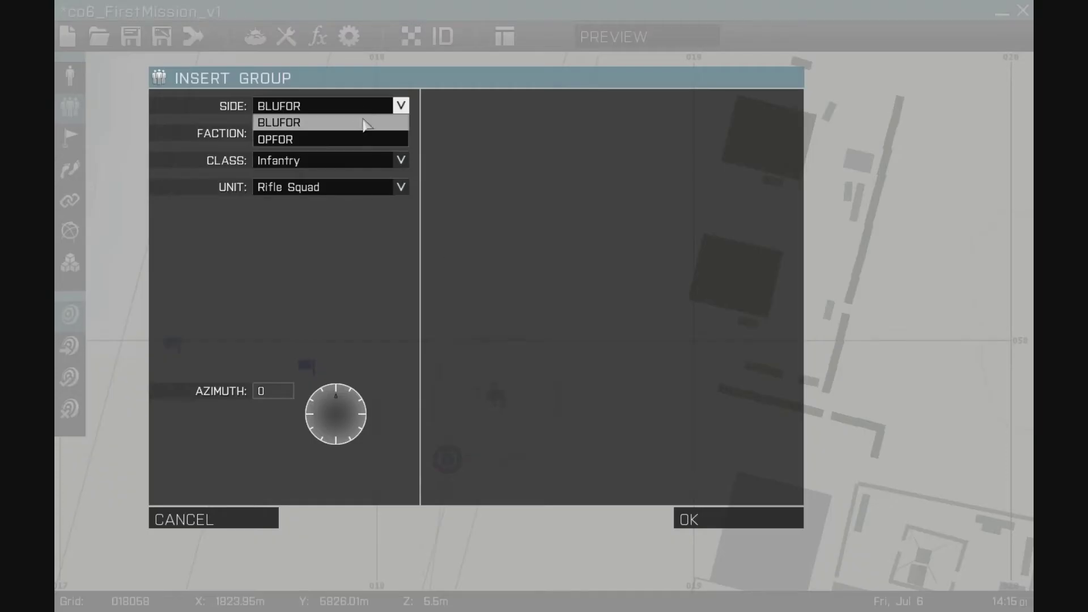
left_click(299, 141)
left_click(365, 190)
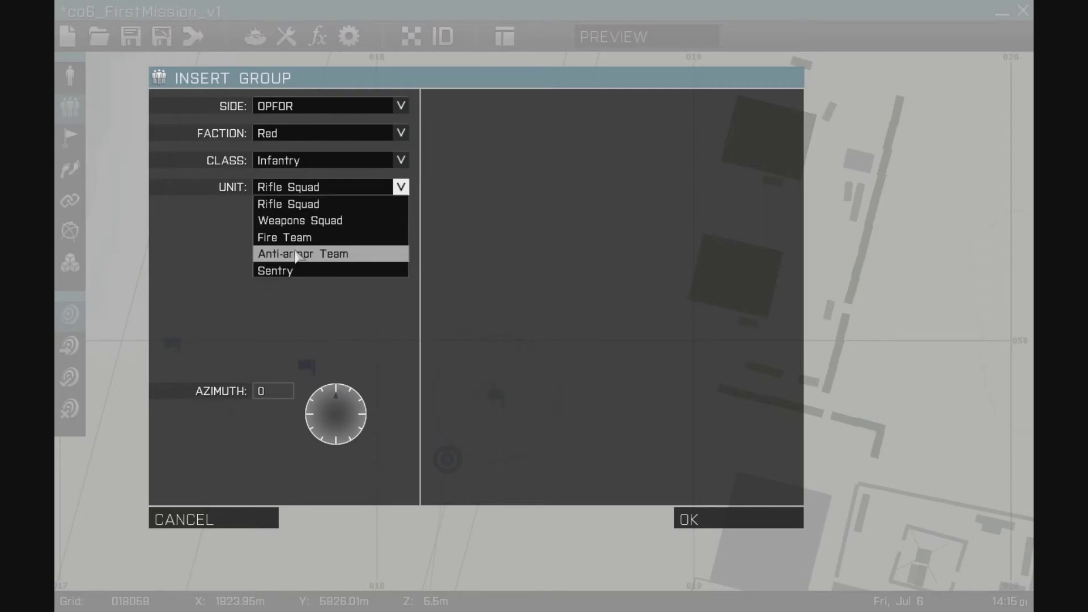
left_click(283, 271)
left_click(713, 516)
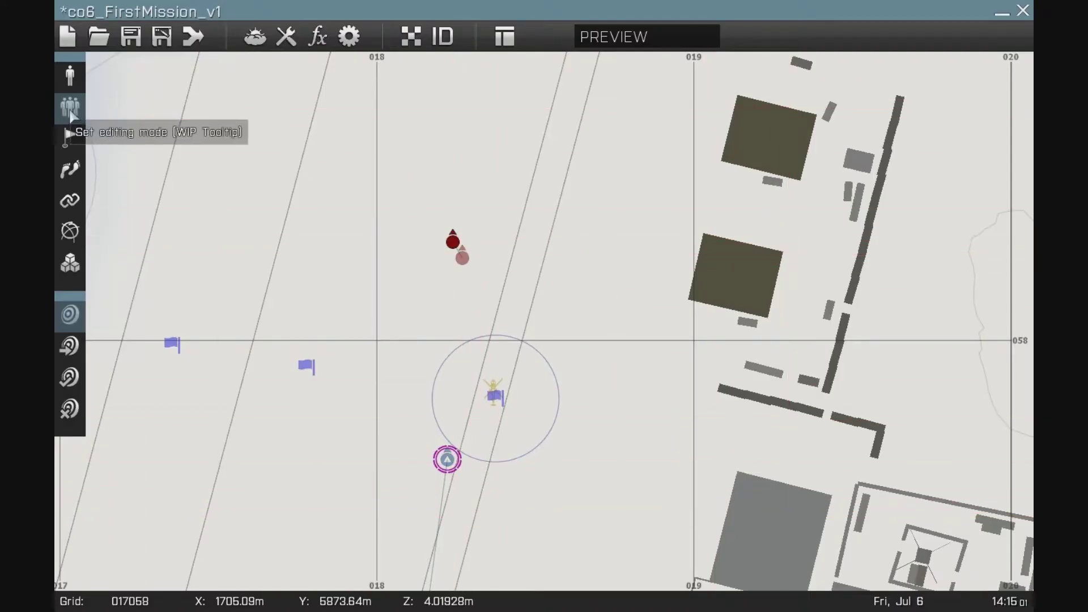
- Start a MOVE waypoint for the Sentry group with a placement radius of 50 and a completion radius of 10
left_click(71, 168)
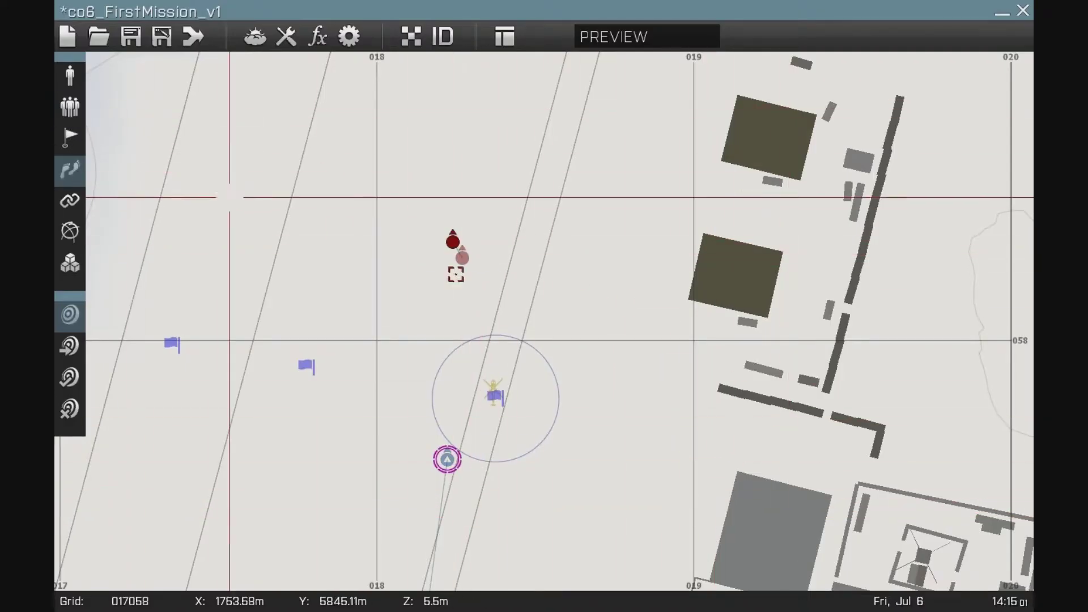
double_click(425, 316)
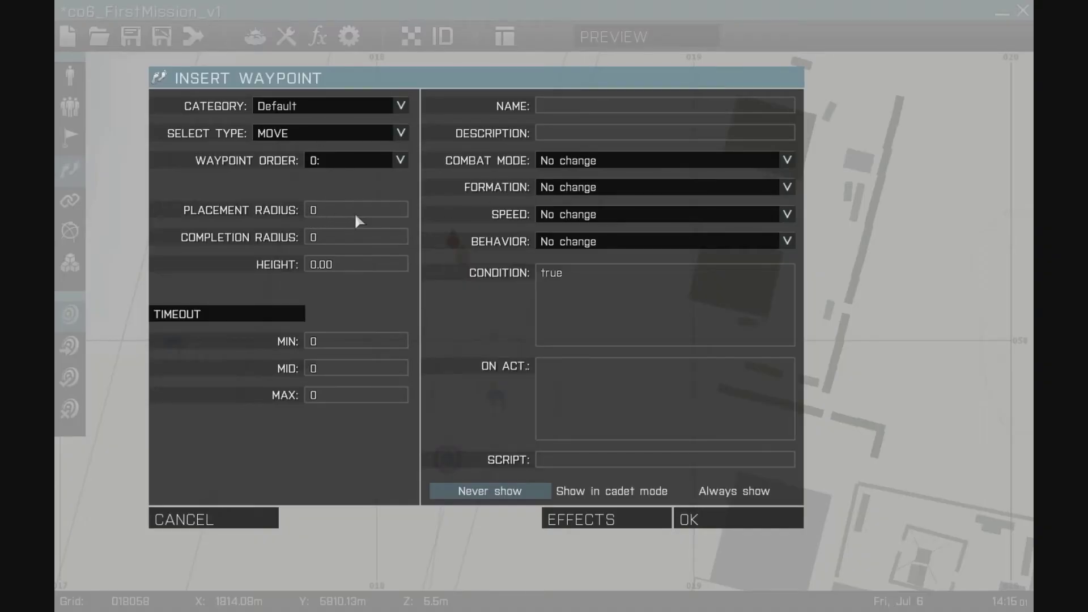
left_click_drag(326, 213, 227, 203)
type("50")
type("10")
- Give the waypoint Open fire, Engage at will, Wedge formation, Limited speed and Aware behavior, and relocate it east of the group beside the hangars
left_click(658, 161)
left_click(612, 262)
left_click(624, 187)
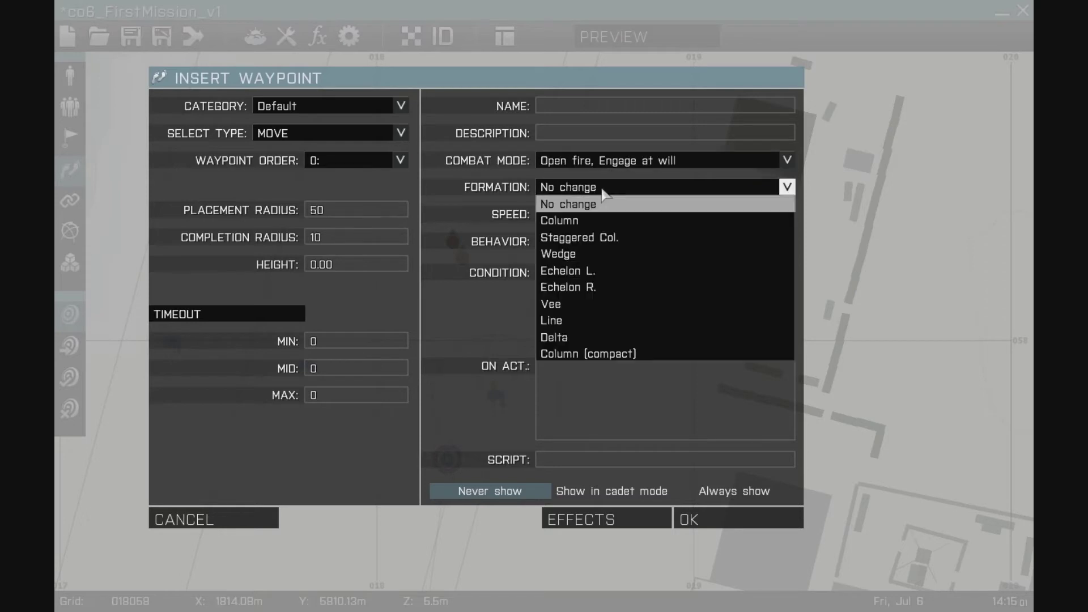
left_click(584, 254)
left_click(788, 215)
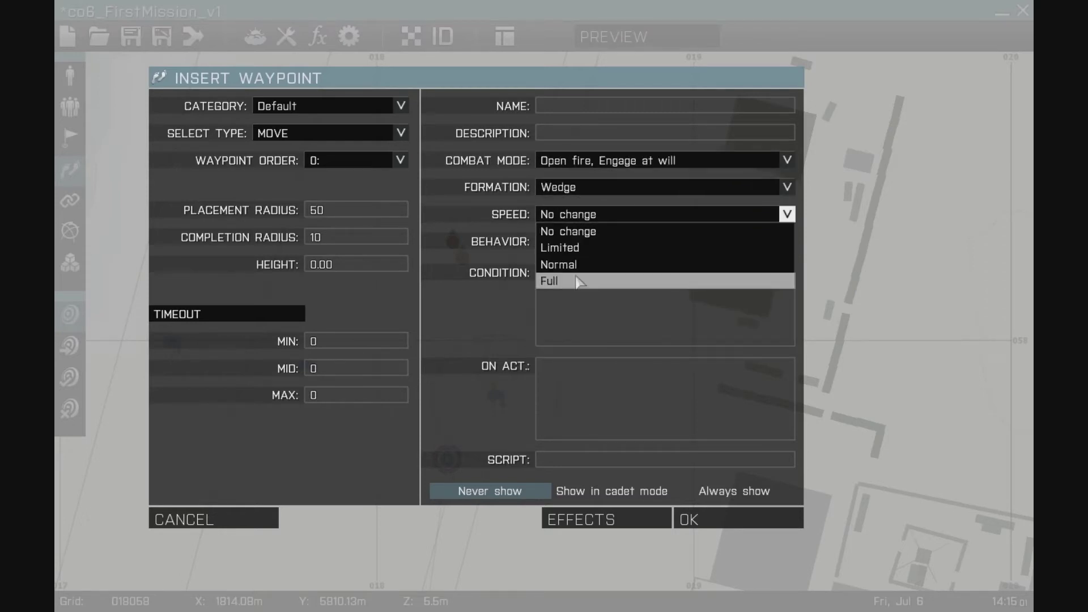
left_click(593, 248)
left_click(592, 243)
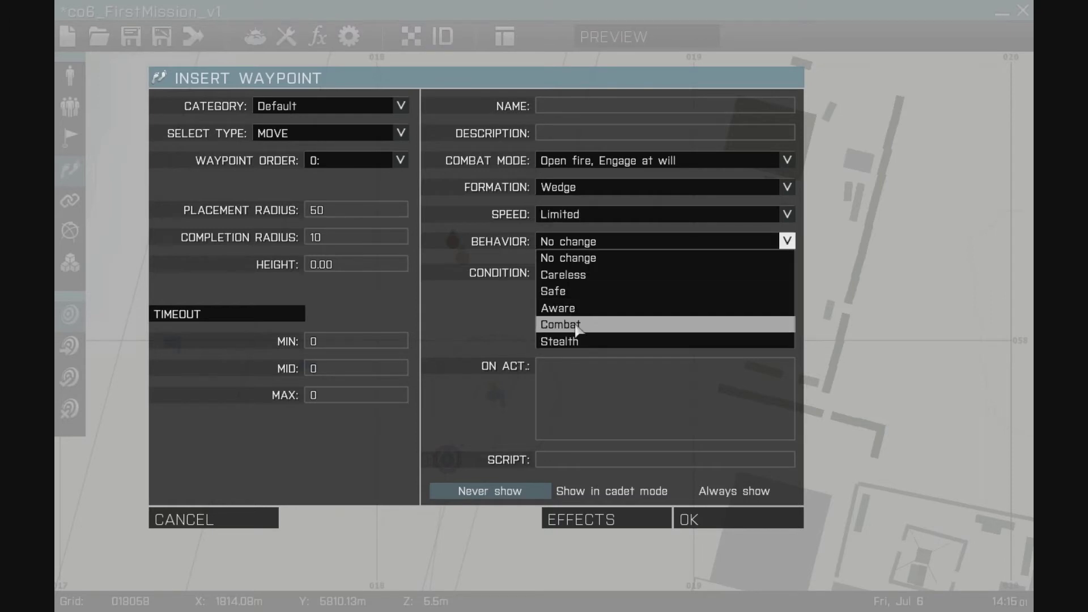
left_click(584, 308)
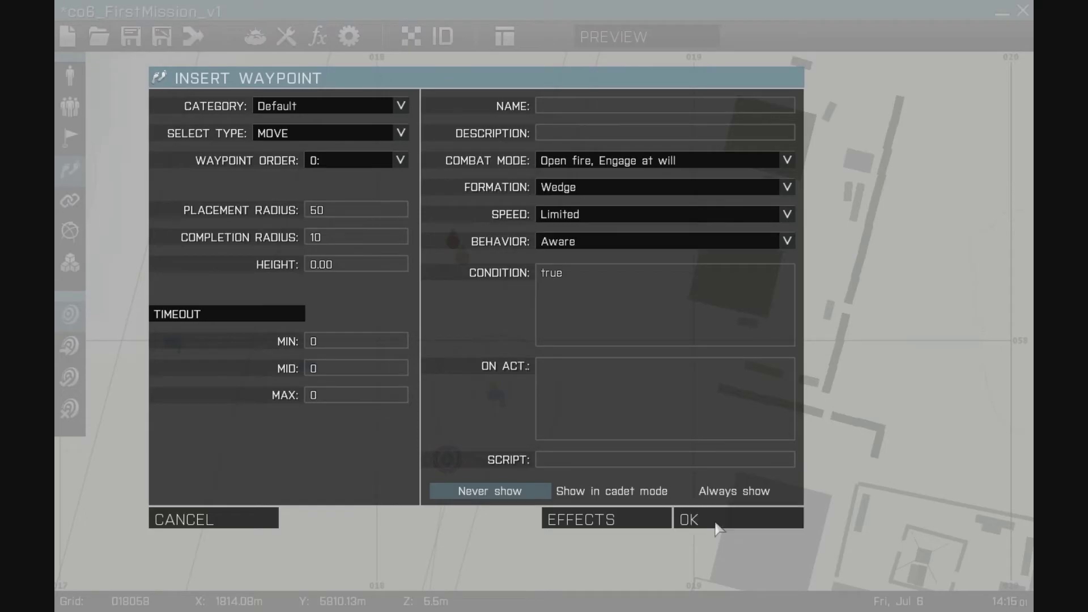
left_click(716, 524)
left_click_drag(421, 308, 647, 218)
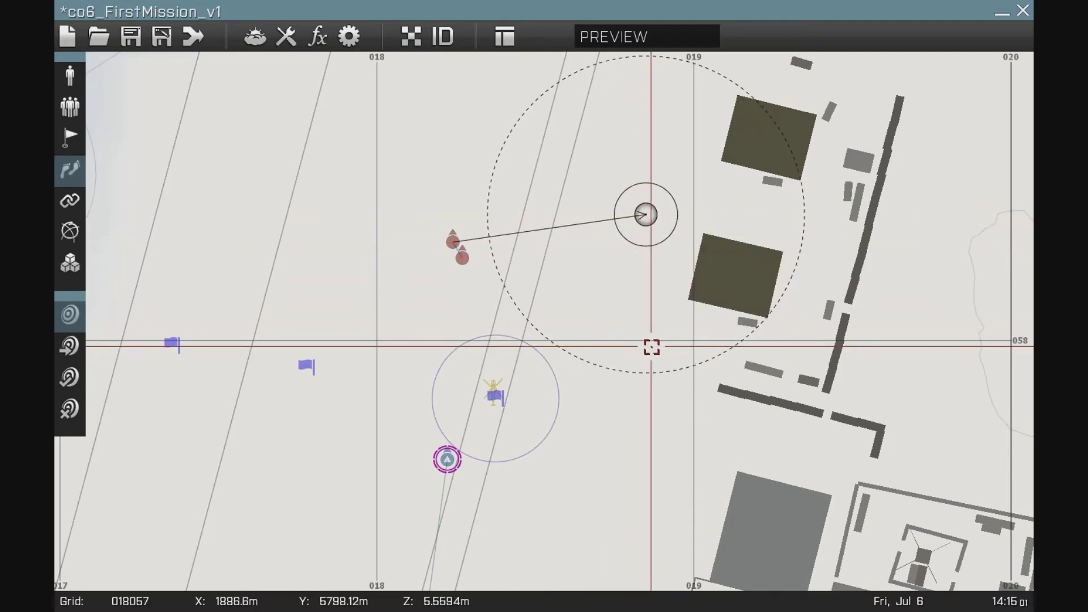
- Add a second MOVE waypoint south of the first, west of the large grey building, with a placement radius of 50
right_click_drag(644, 368, 613, 178)
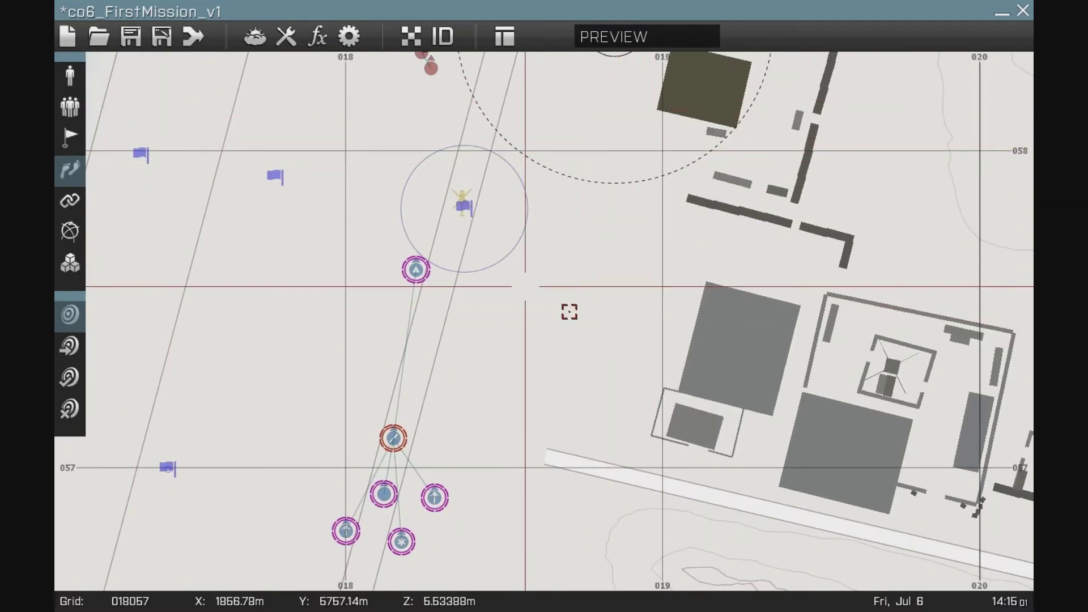
double_click(607, 356)
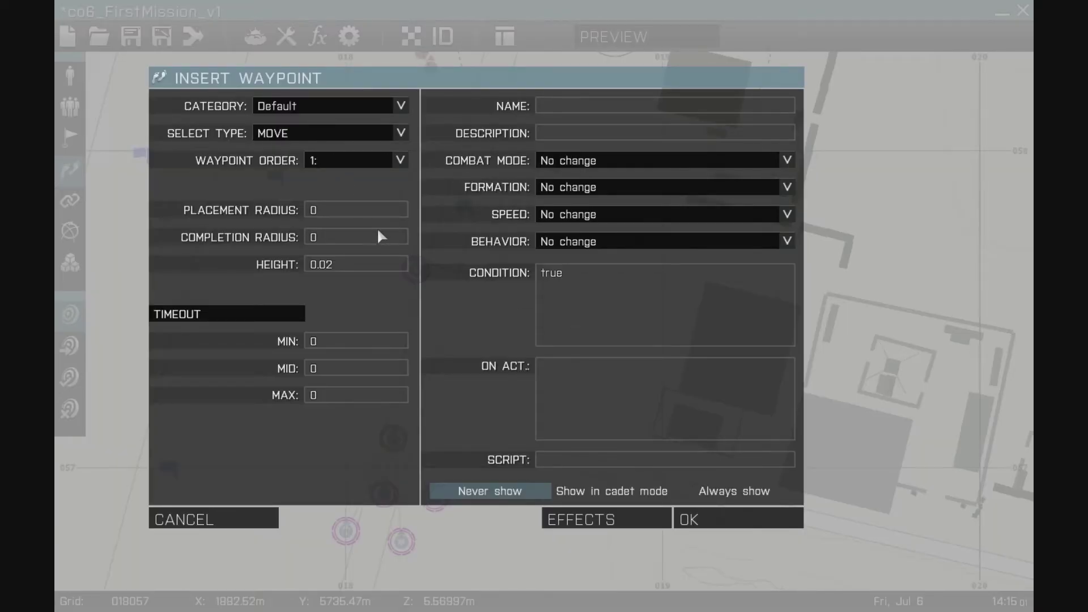
type("50")
left_click(689, 518)
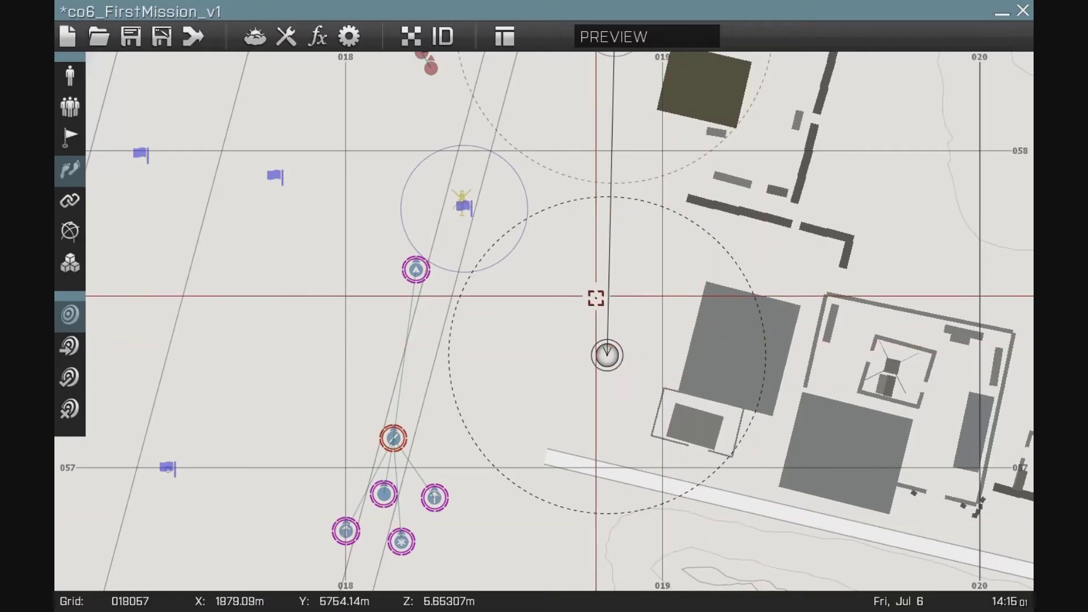
- Add a CYCLE waypoint close to the first patrol waypoint to make the Sentry group's route repeat
right_click_drag(596, 298, 674, 369)
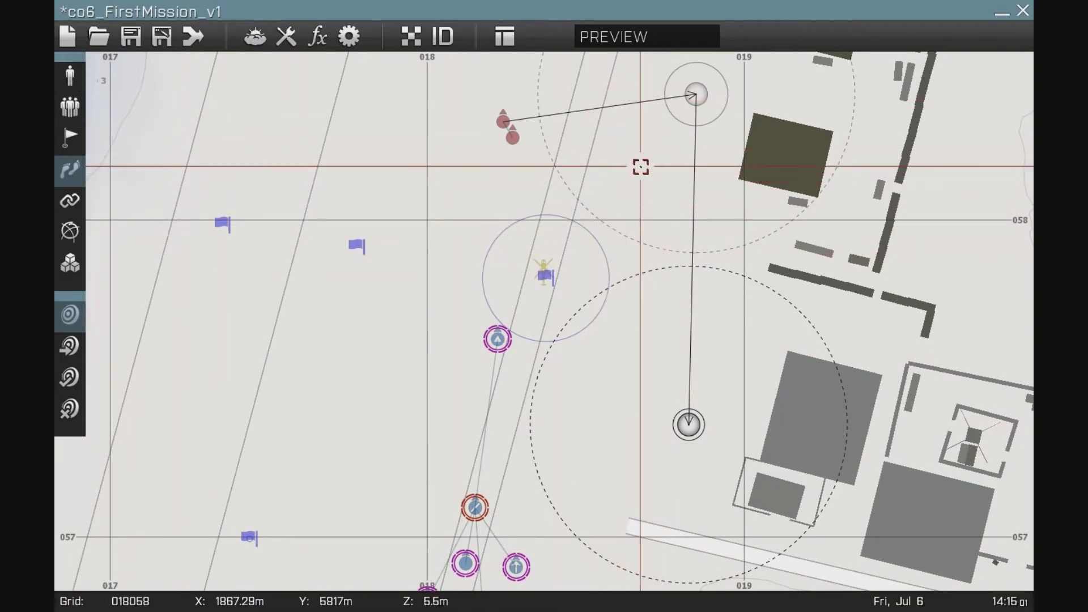
double_click(638, 165)
left_click(343, 133)
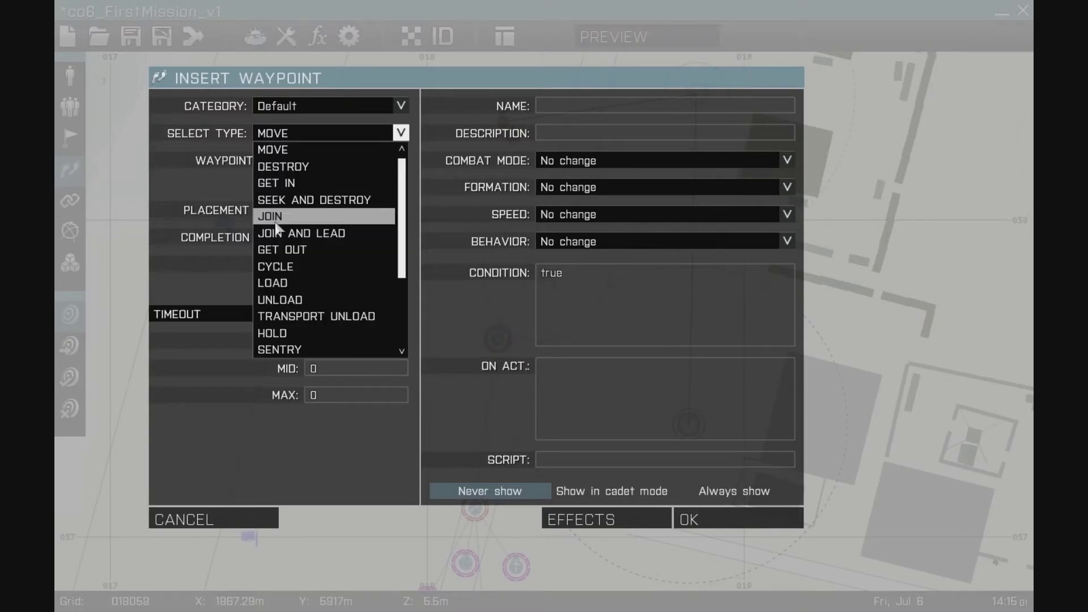
left_click(286, 266)
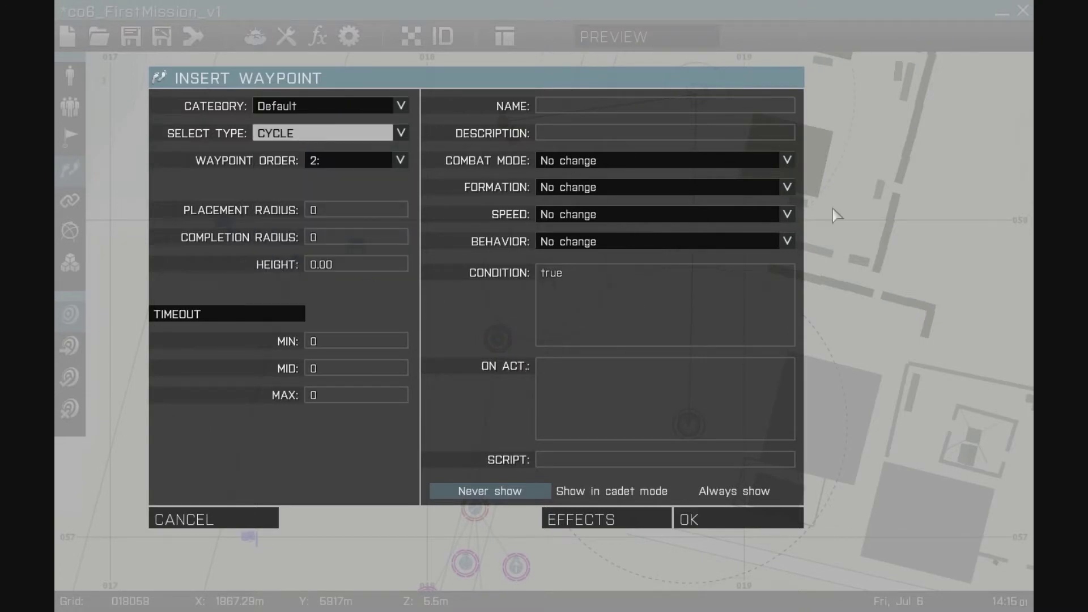
left_click(702, 524)
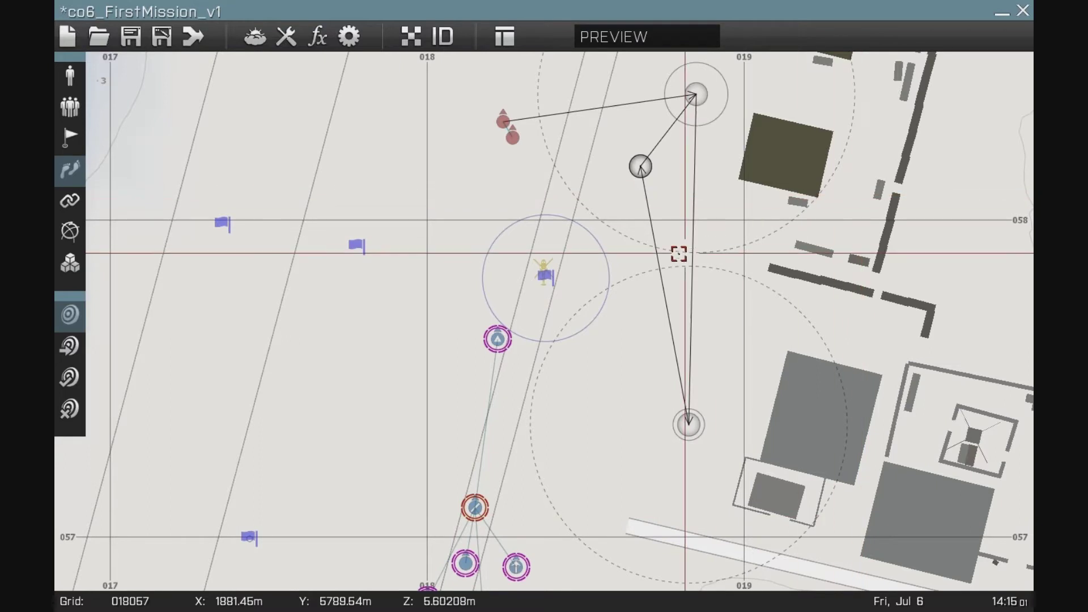
- Move the stray squad member near the target back beside the Team Leader
right_click_drag(738, 164, 531, 513)
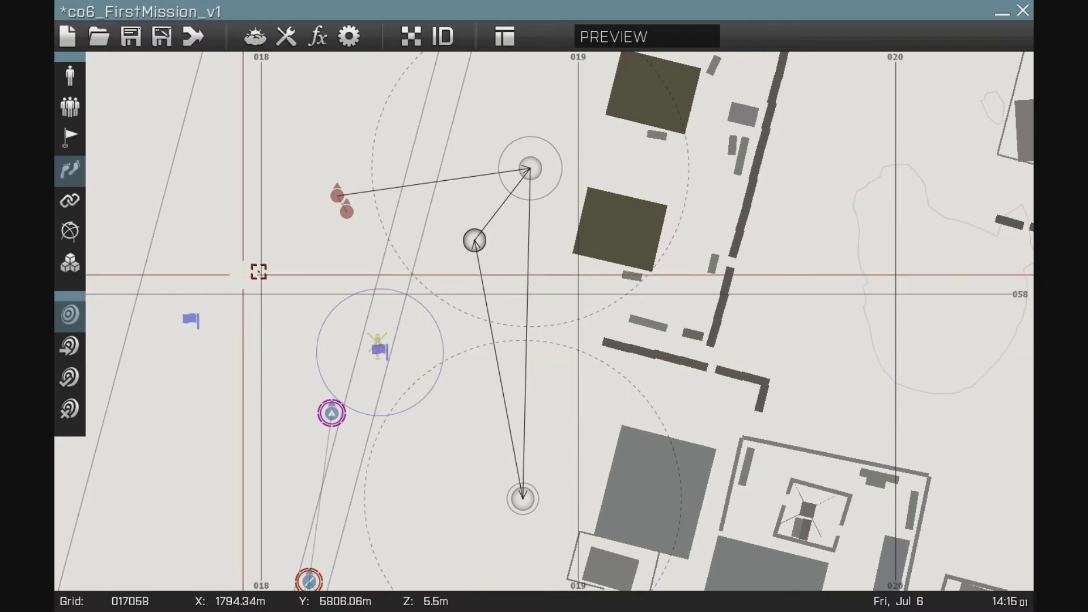
right_click_drag(260, 271, 382, 182)
right_click_drag(342, 333, 424, 192)
left_click_drag(515, 103, 435, 327)
- Select the whole player squad and move it east to the road just above the Stratis Air Base label
scroll(350, 347, "up", 2)
scroll(350, 348, "down", 4)
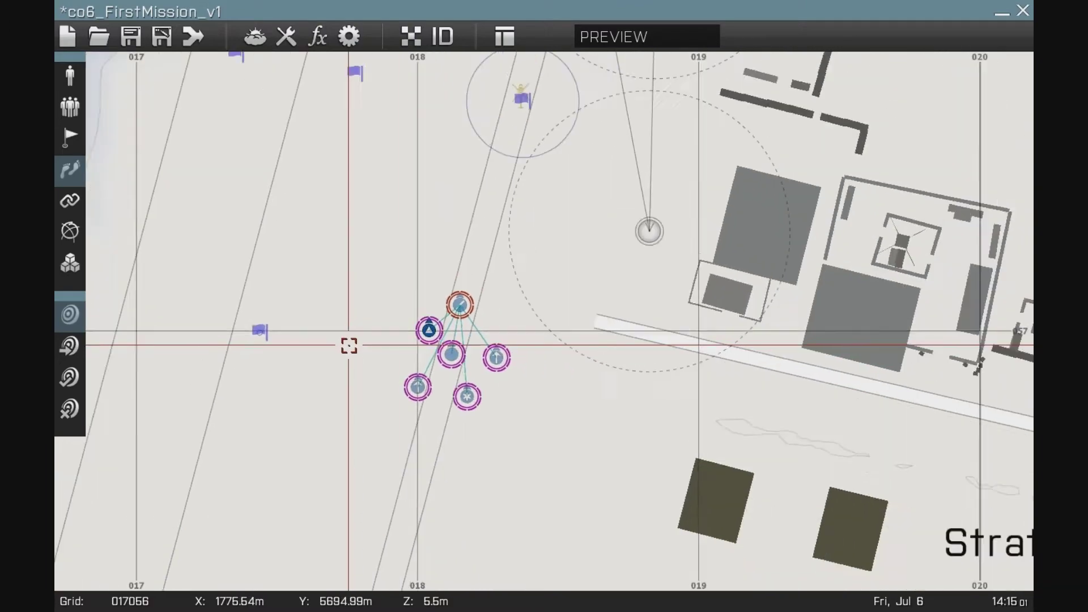
left_click_drag(352, 284, 475, 422)
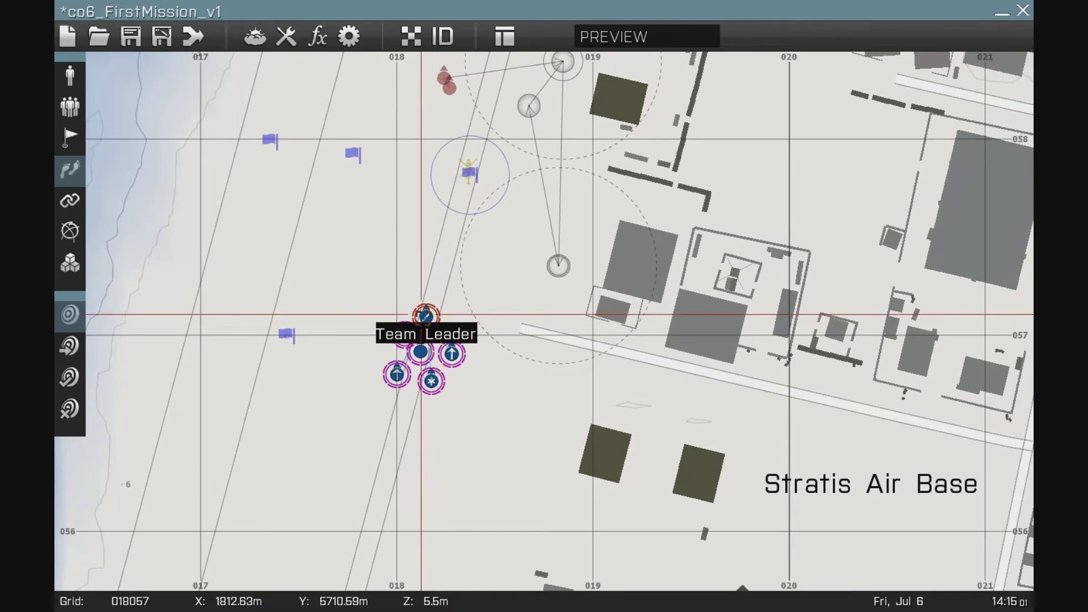
scroll(526, 354, "up", 2)
scroll(526, 355, "down", 2)
left_click_drag(440, 318, 801, 380)
right_click_drag(712, 406, 503, 397)
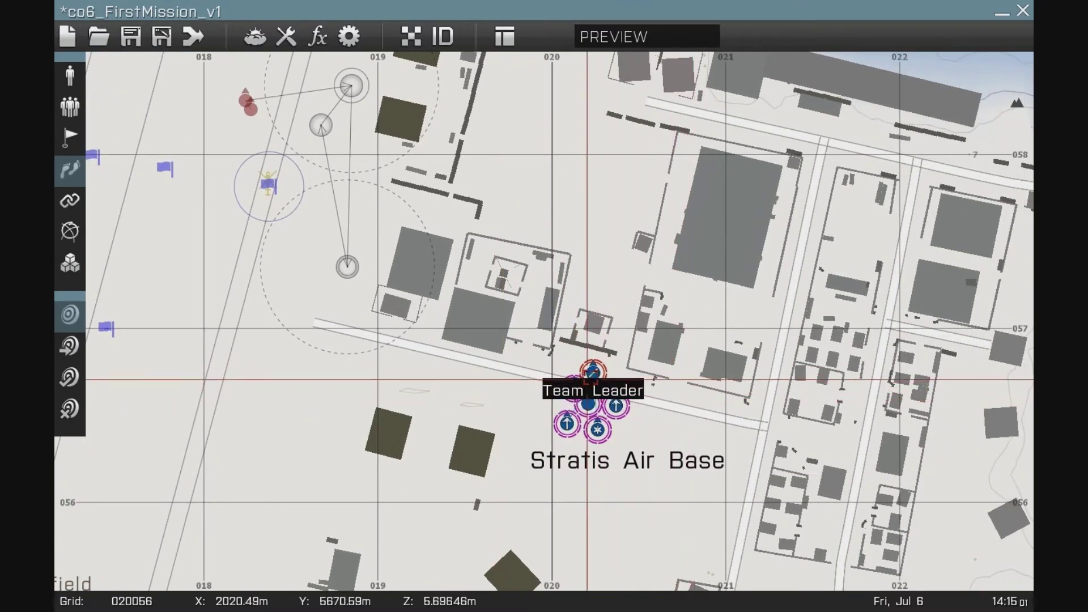
- Move the Team Leader north between the walled compounds and arrange the five other squad members in a triangle south of that position
left_click_drag(593, 372, 580, 273)
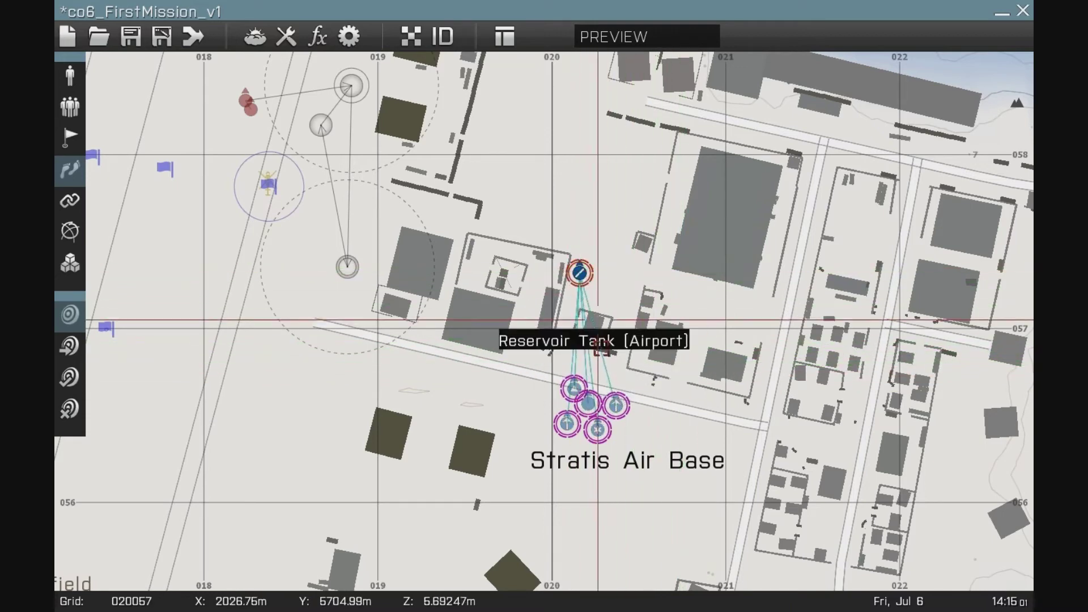
scroll(576, 348, "up", 4)
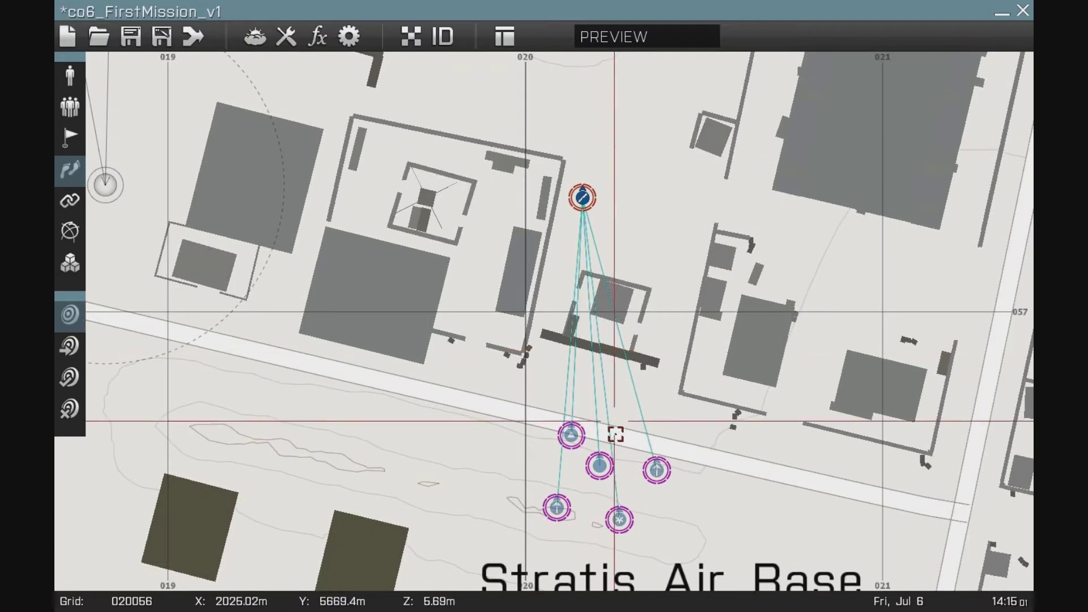
left_click_drag(667, 463, 605, 221)
left_click_drag(570, 434, 571, 230)
left_click_drag(600, 466, 559, 255)
left_click_drag(619, 520, 592, 250)
left_click_drag(559, 510, 624, 245)
scroll(590, 360, "up", 2)
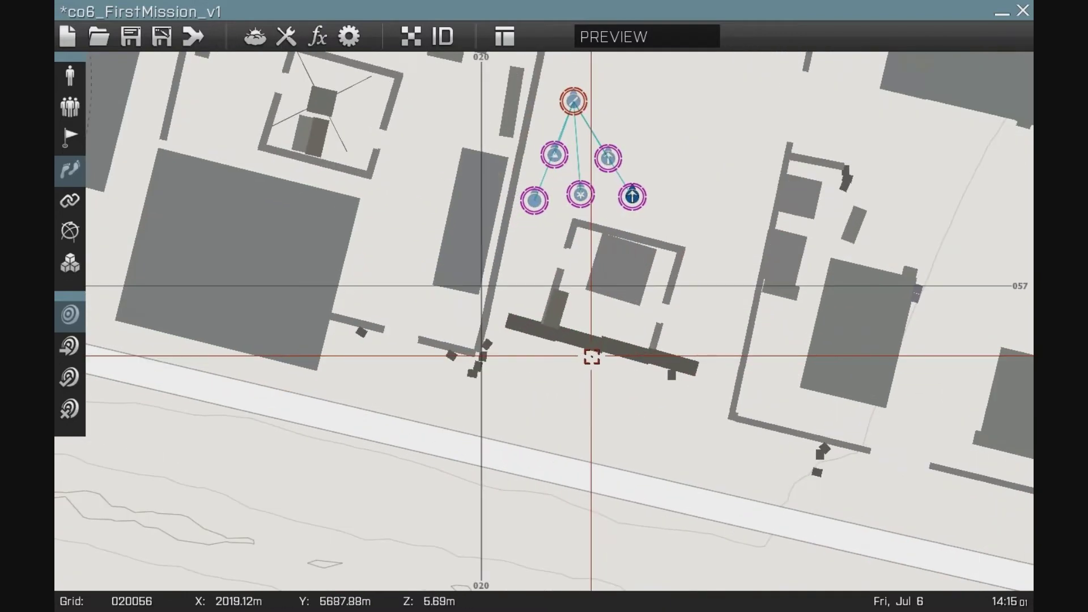
scroll(518, 374, "down", 5)
scroll(534, 371, "down", 1)
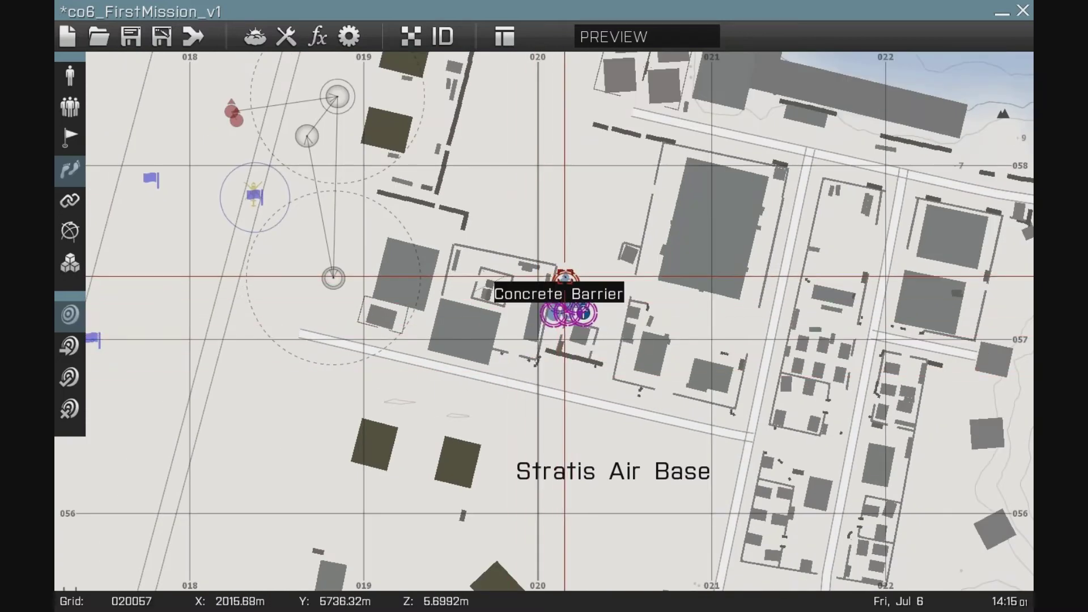
right_click_drag(369, 333, 661, 370)
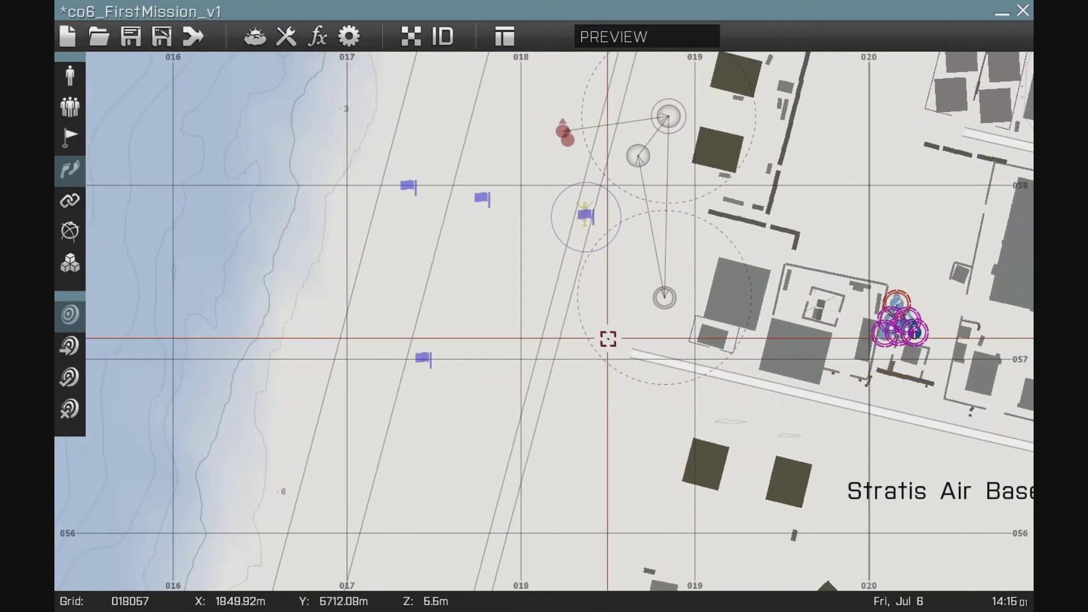
- Insert a trigger just northwest of the red Sentry group, with OPFOR activation set to Not present
right_click_drag(610, 287, 588, 418)
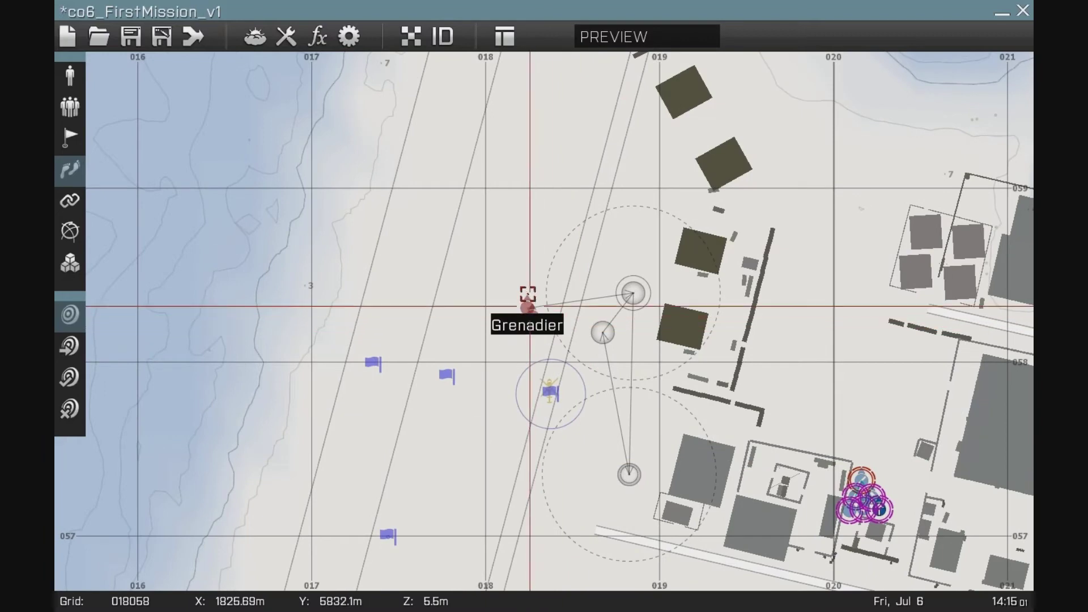
left_click(70, 137)
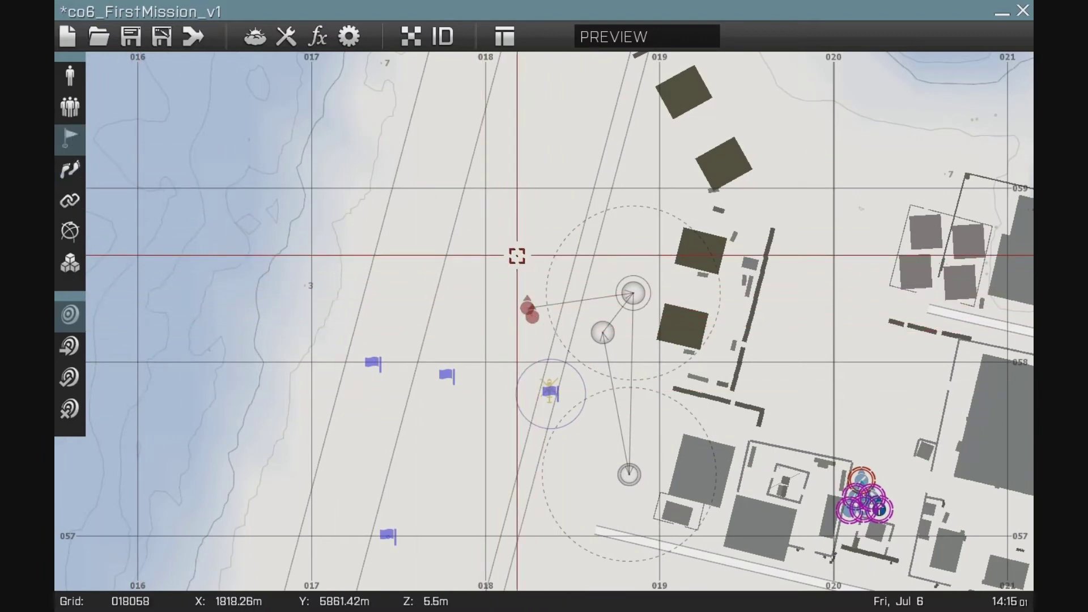
double_click(492, 255)
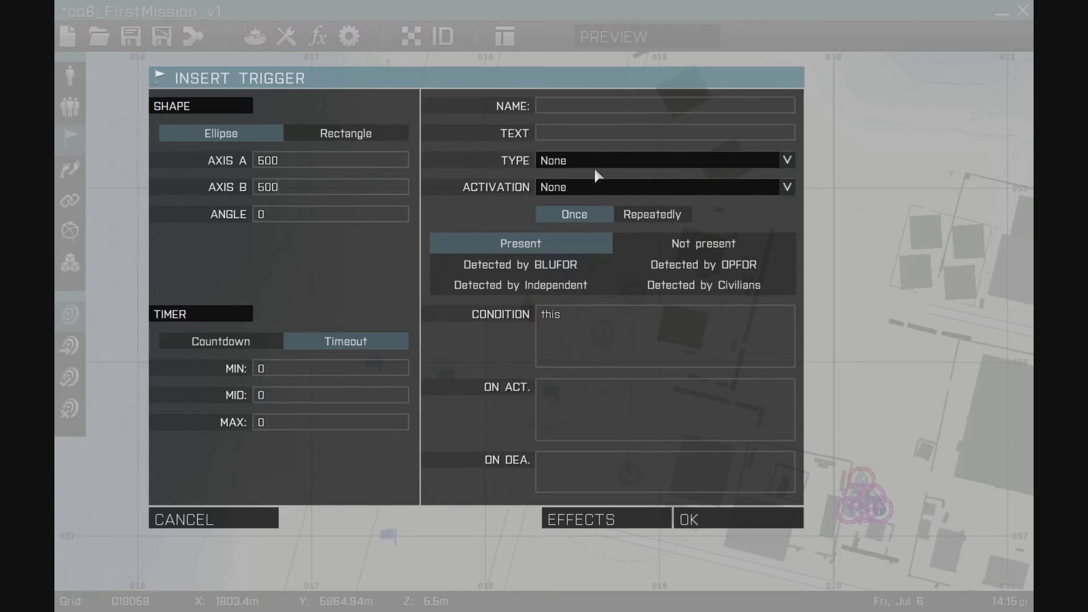
left_click(584, 184)
left_click(573, 229)
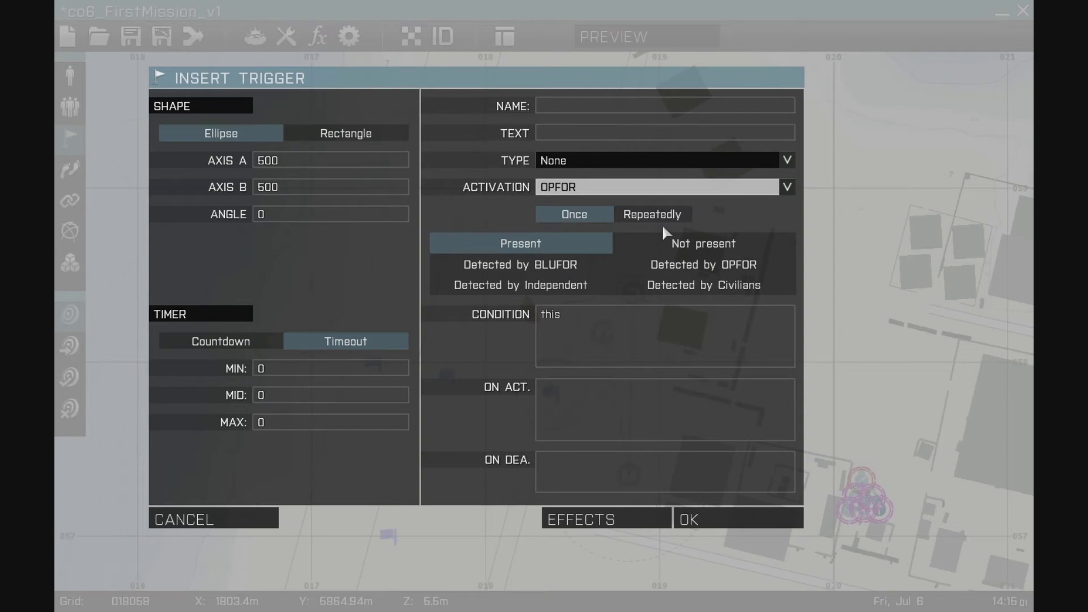
left_click(691, 246)
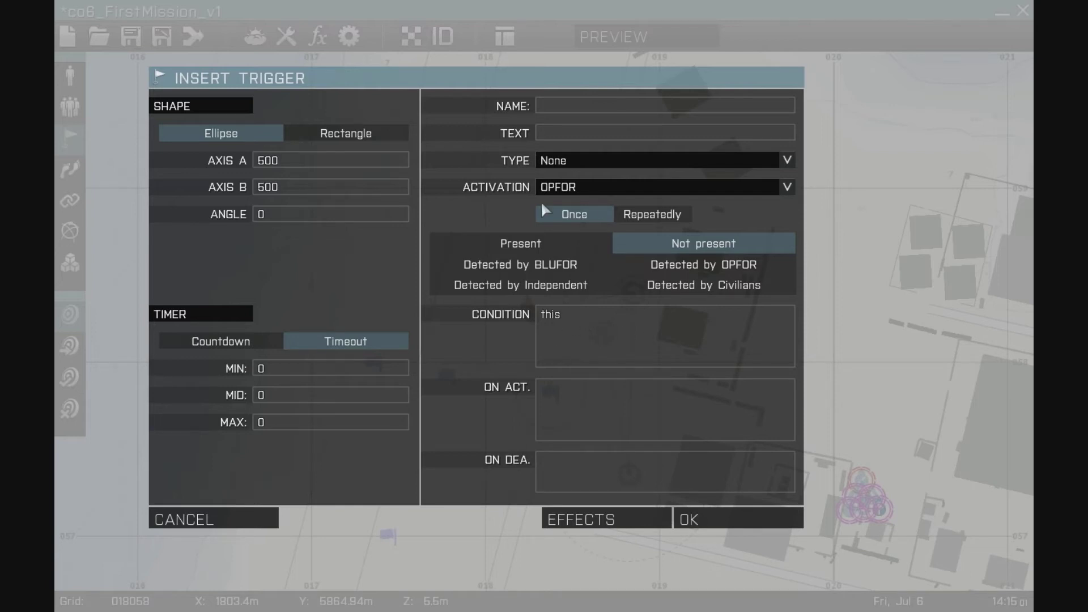
- Set the trigger's activation code to hint "Objective Two is complete."; objTwo = "complete"; publicVariable objTwo; and confirm the trigger
left_click(605, 411)
type("hint \"Objective Two is complet")
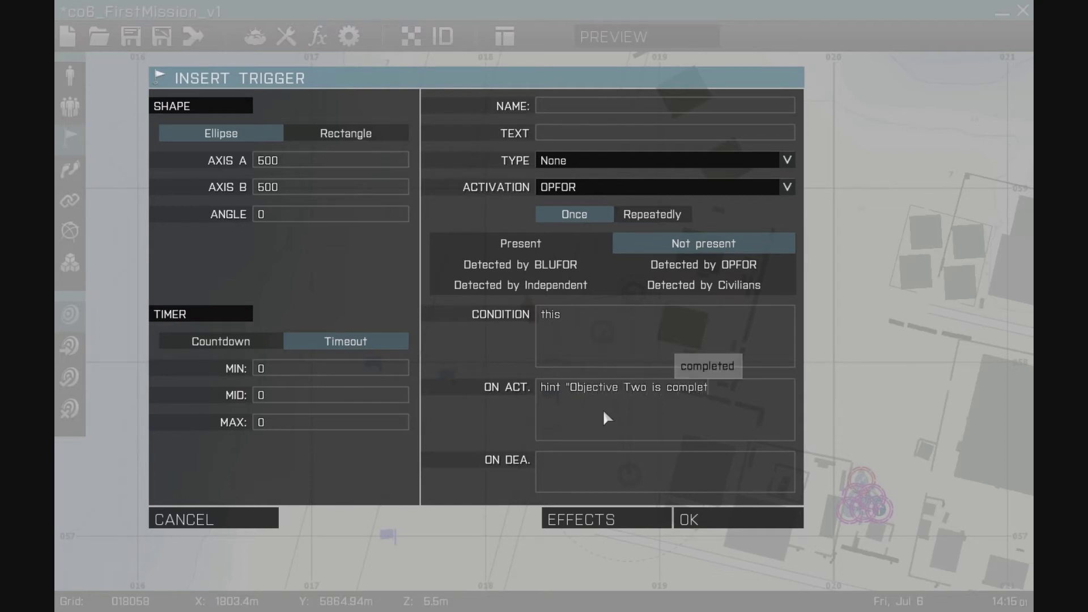
type("e.\";")
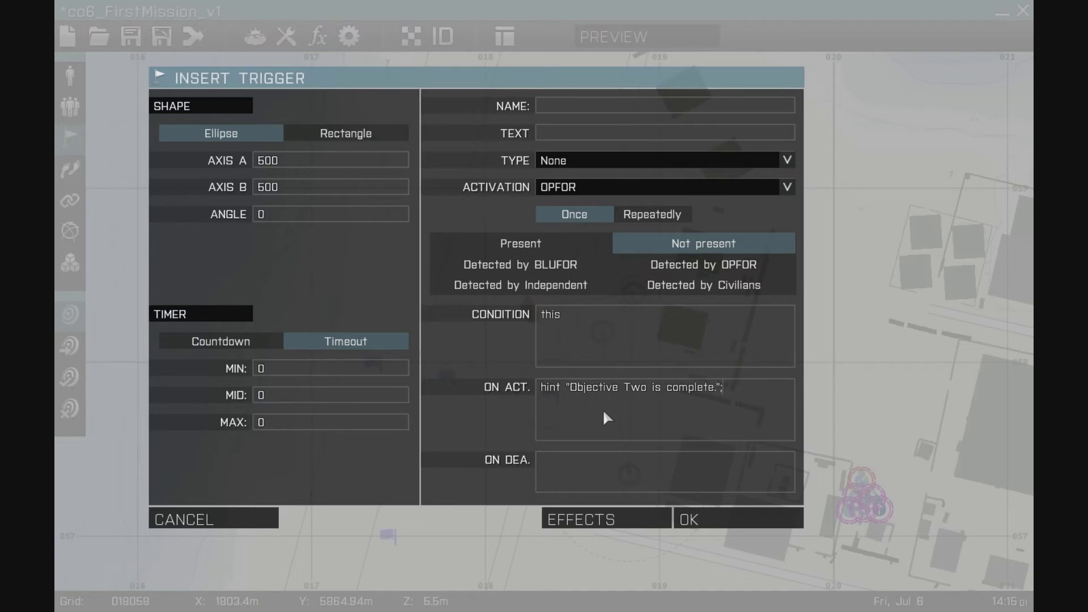
type(" objTwo = \"")
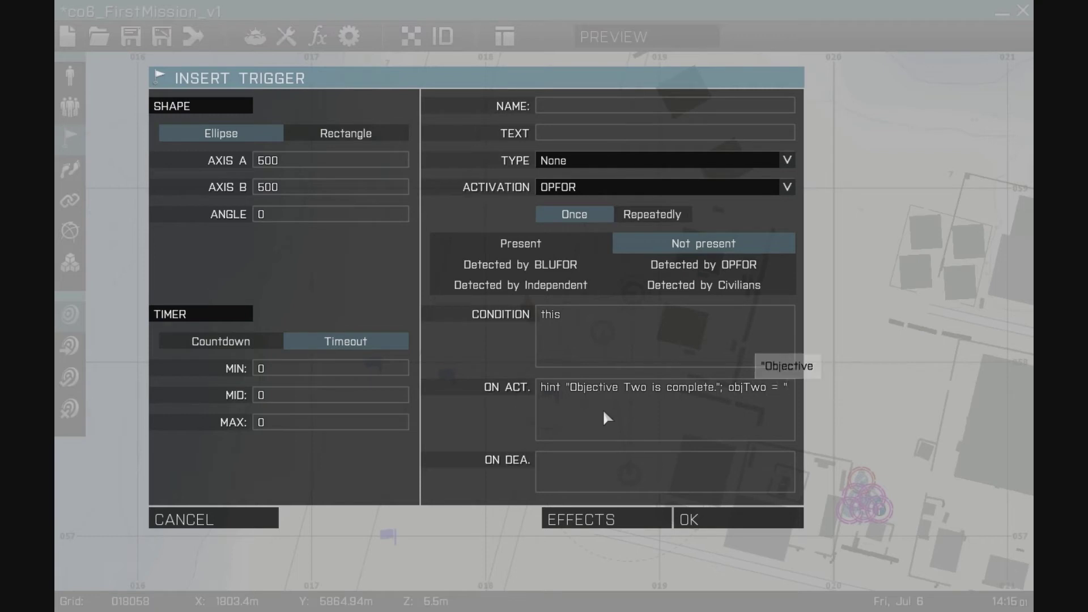
type("complete\"; publicVariable")
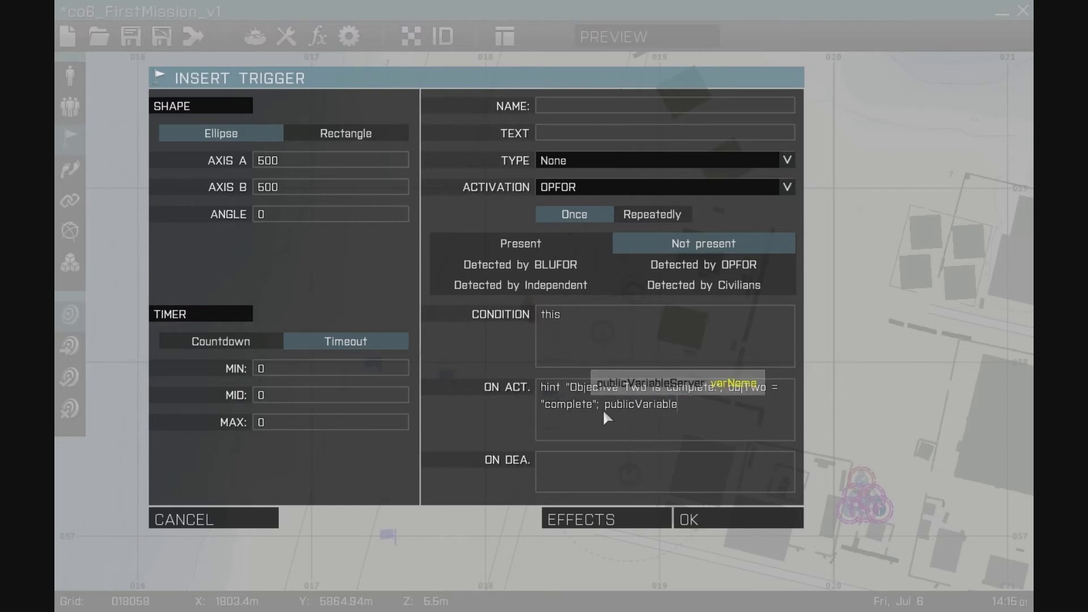
type(" objTwo;")
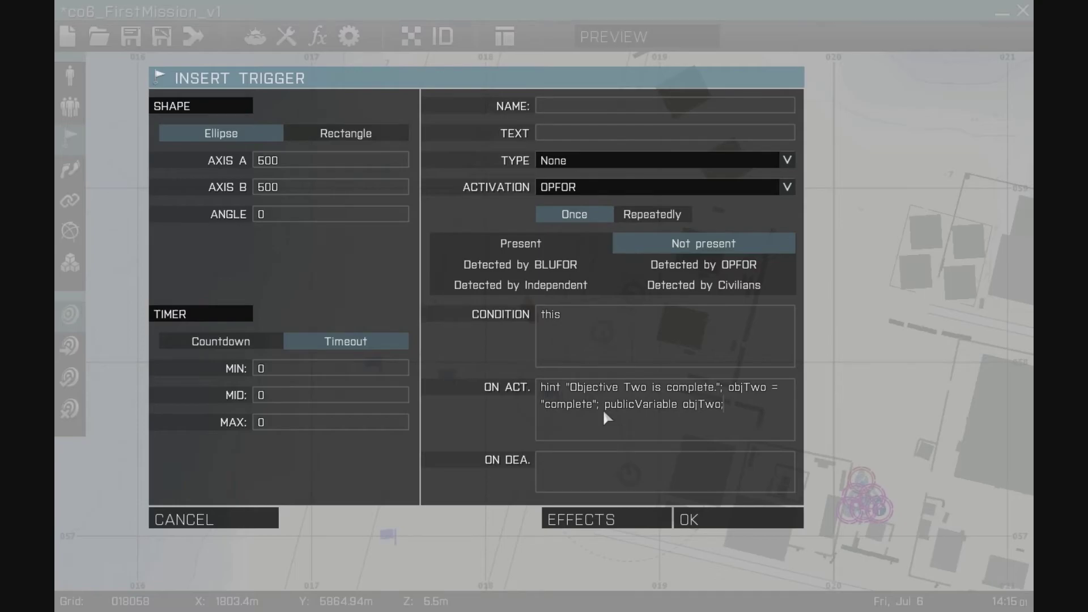
key("Return")
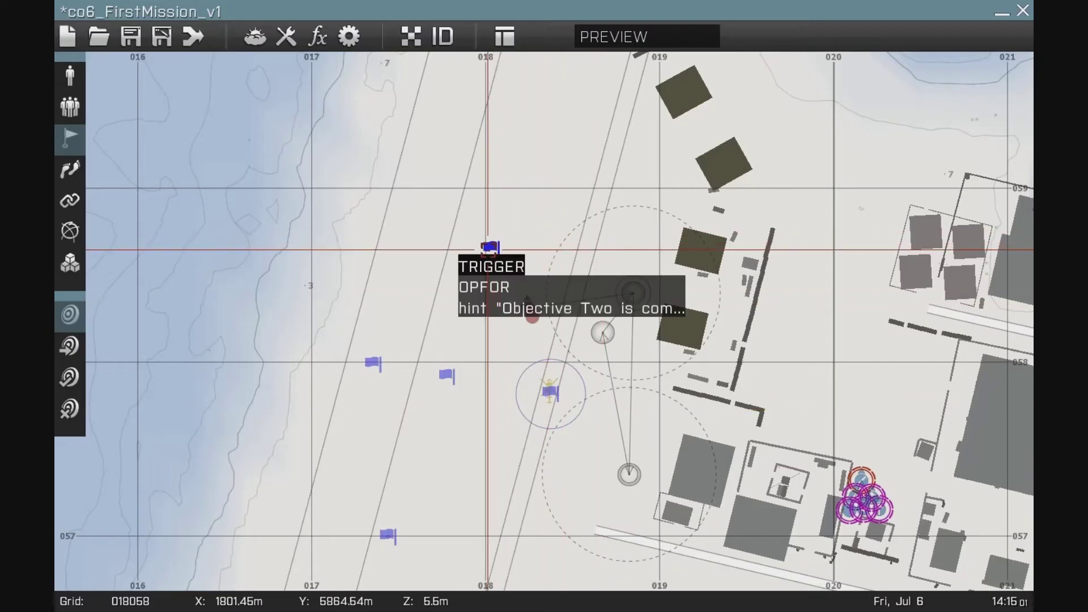
- Move the trigger flag west of the target closer to it, and the new OPFOR trigger southeast towards the Sentry group
scroll(490, 248, "up", 2)
scroll(491, 248, "down", 2)
scroll(490, 248, "down", 3)
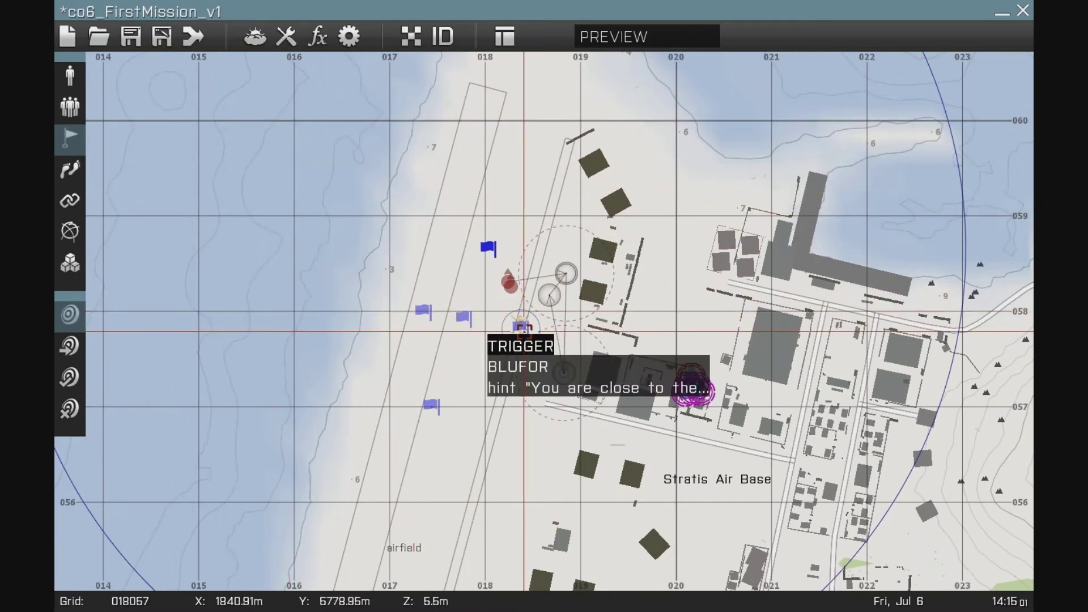
scroll(516, 325, "up", 3)
left_click_drag(420, 311, 472, 318)
left_click_drag(466, 182, 485, 218)
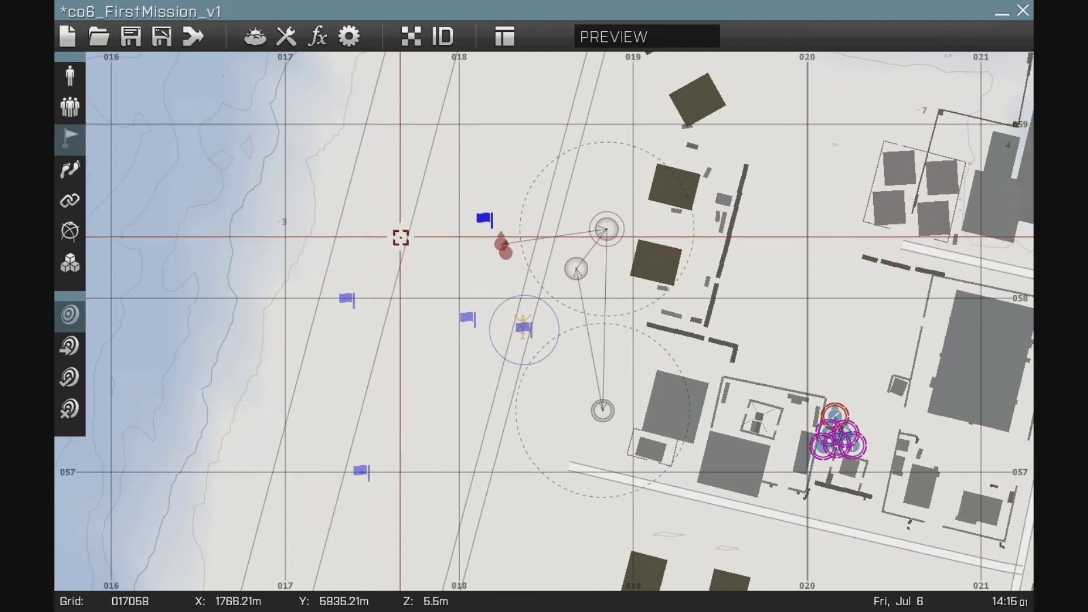
- Insert a trigger west of the Sentry group with axis A and axis B both set to 0
double_click(379, 228)
type("0")
key("Tab")
type("0")
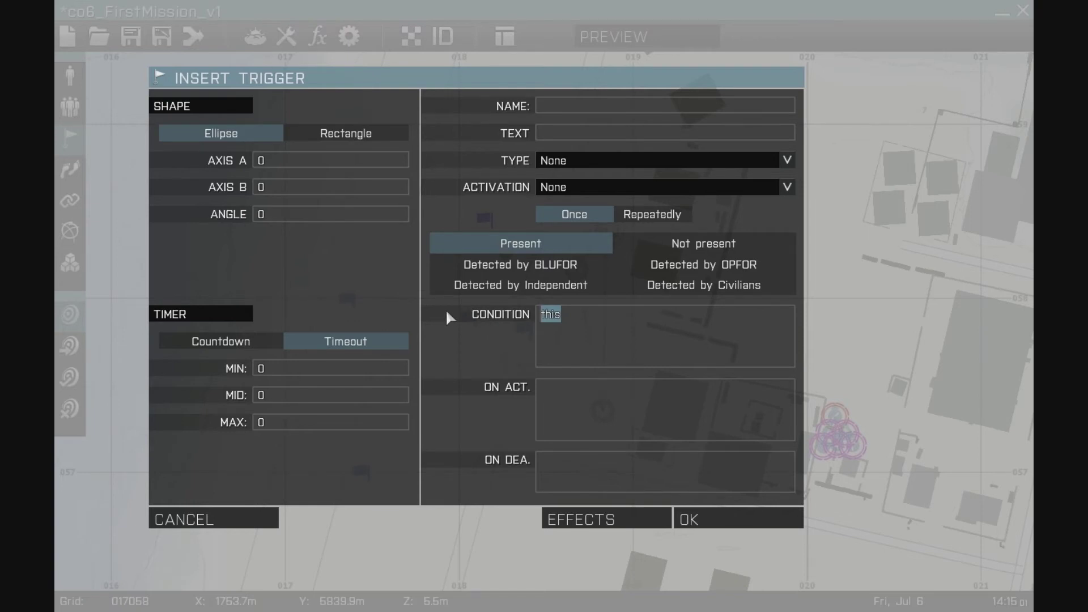
- Write a trigger condition requiring both objOne and objTwo to equal "complete"
type("o")
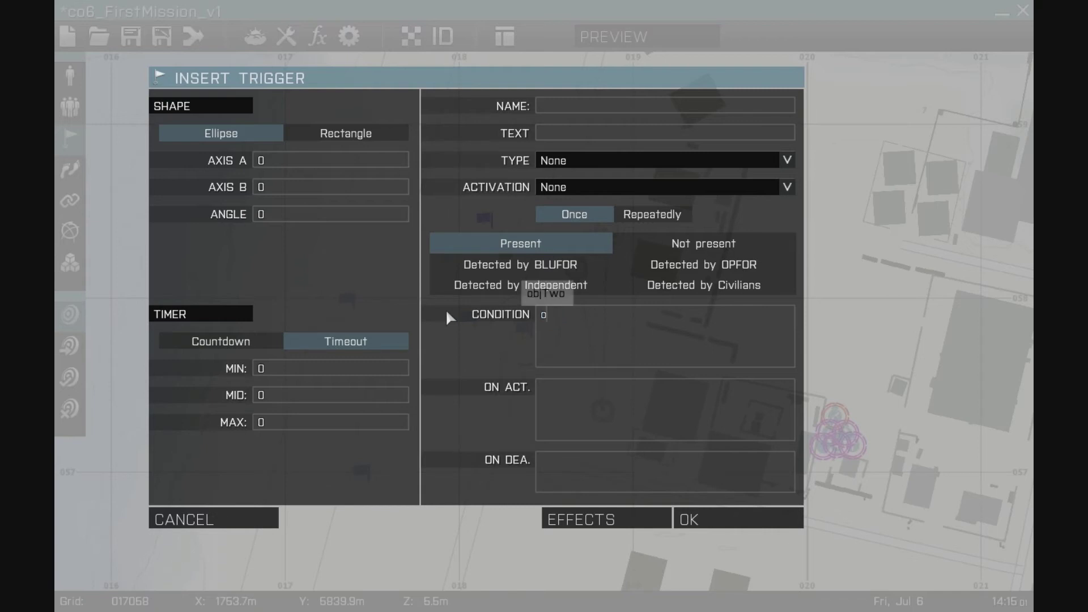
type("bjOn")
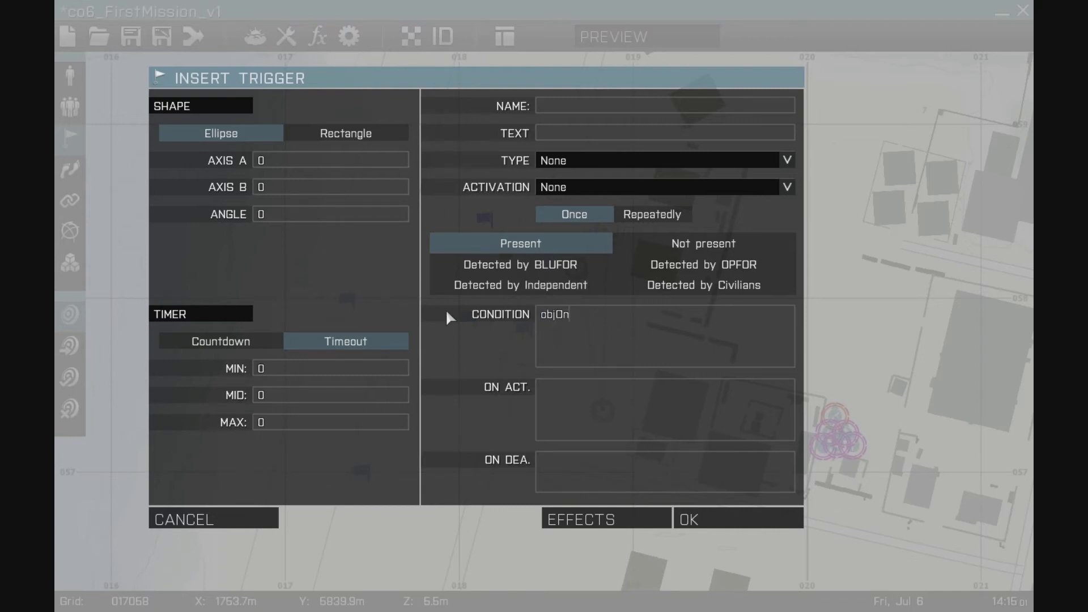
type("e == \"complete\" and obj")
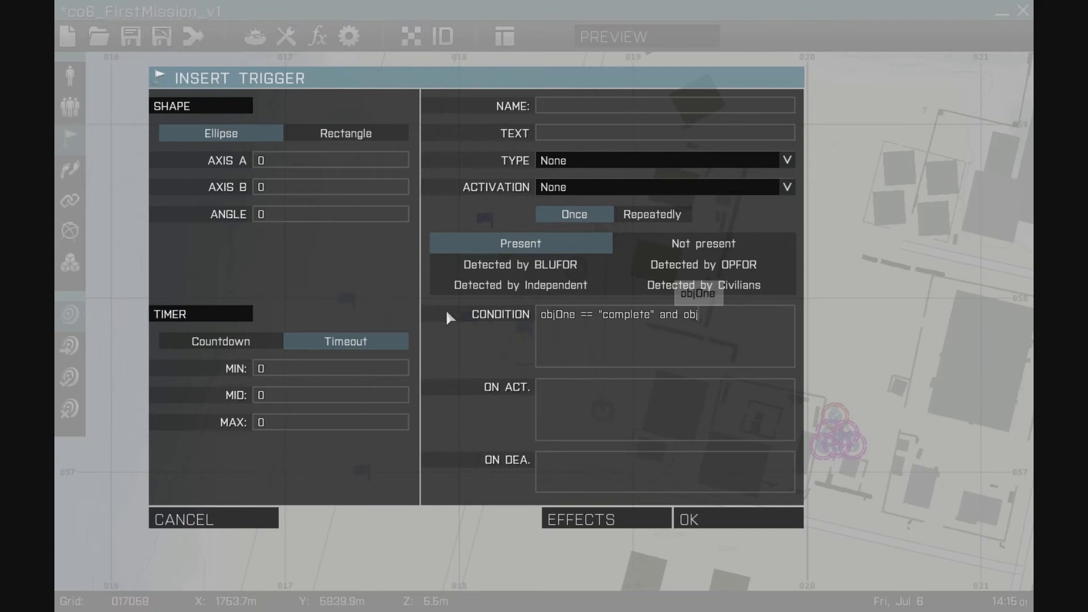
type("Two")
type(" == \"")
type("complete")
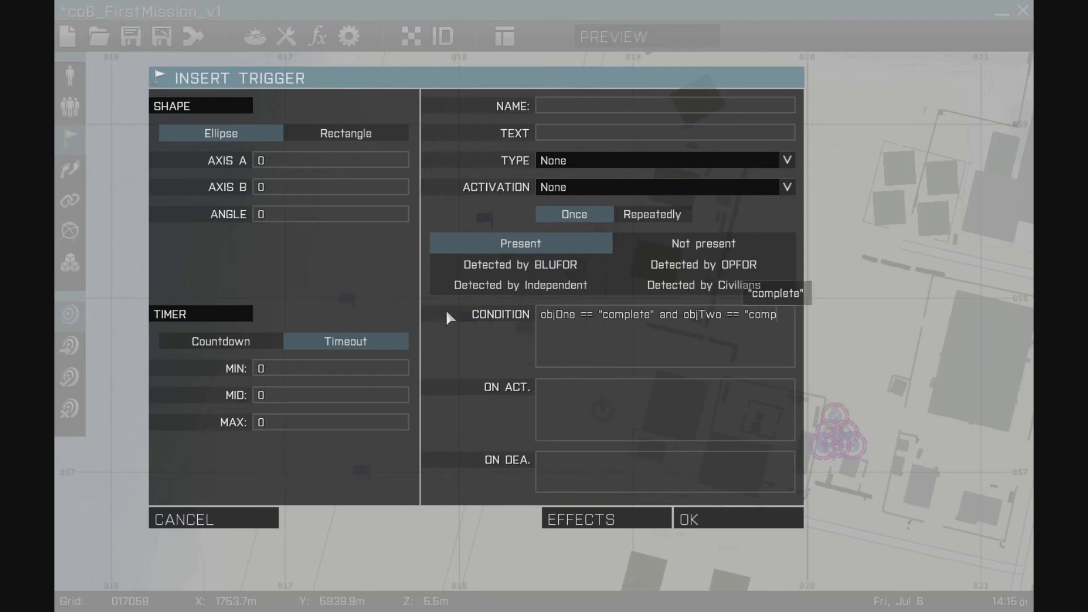
- Set the trigger's activation code to missionComplete = "true"; publicVariable missionComplete;
left_click(590, 397)
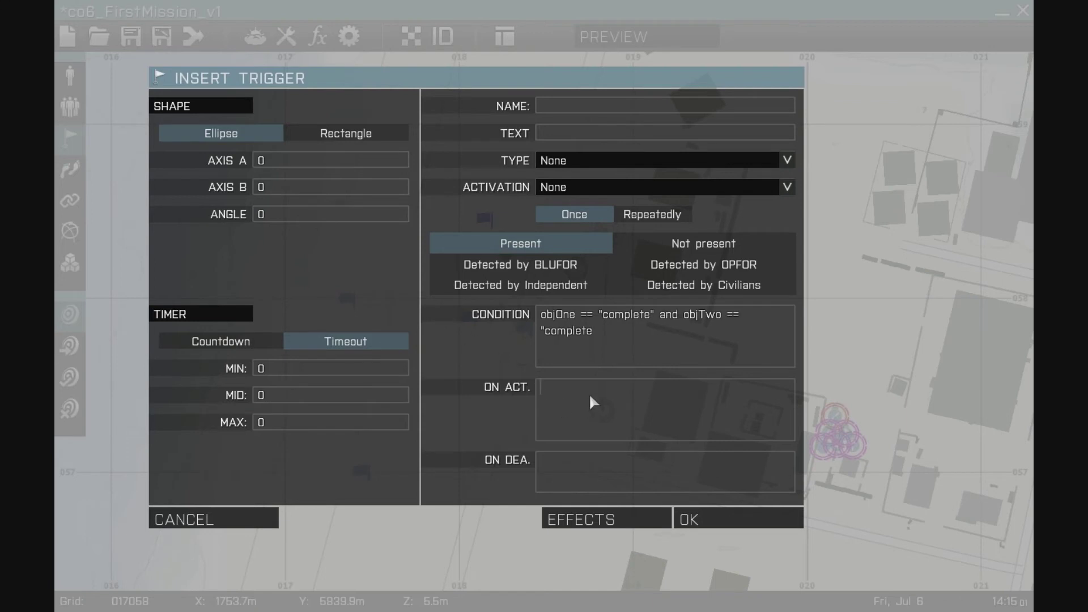
type("missi")
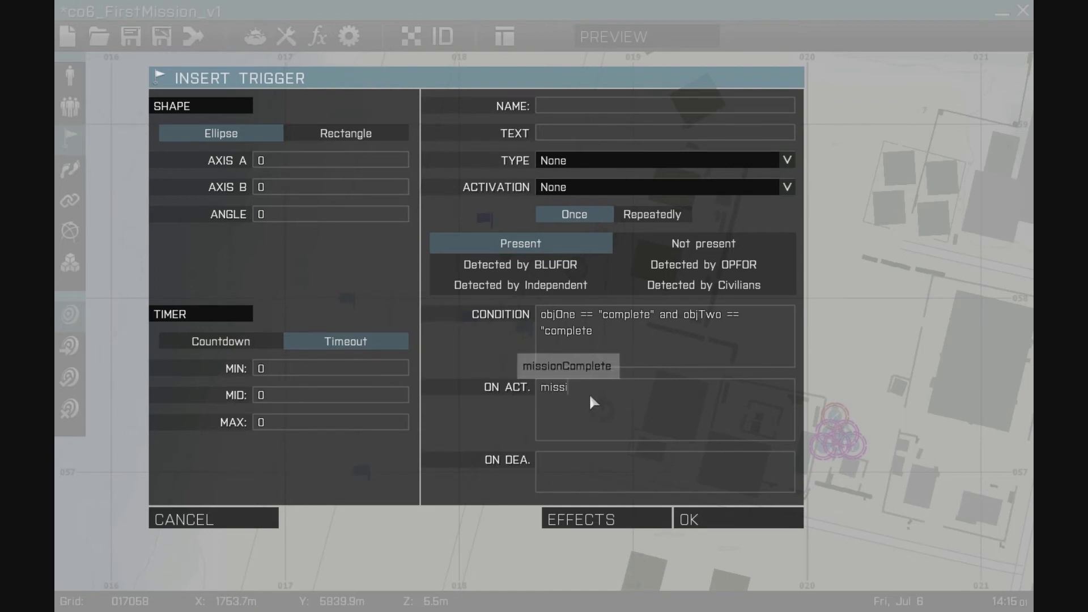
type("onComplete")
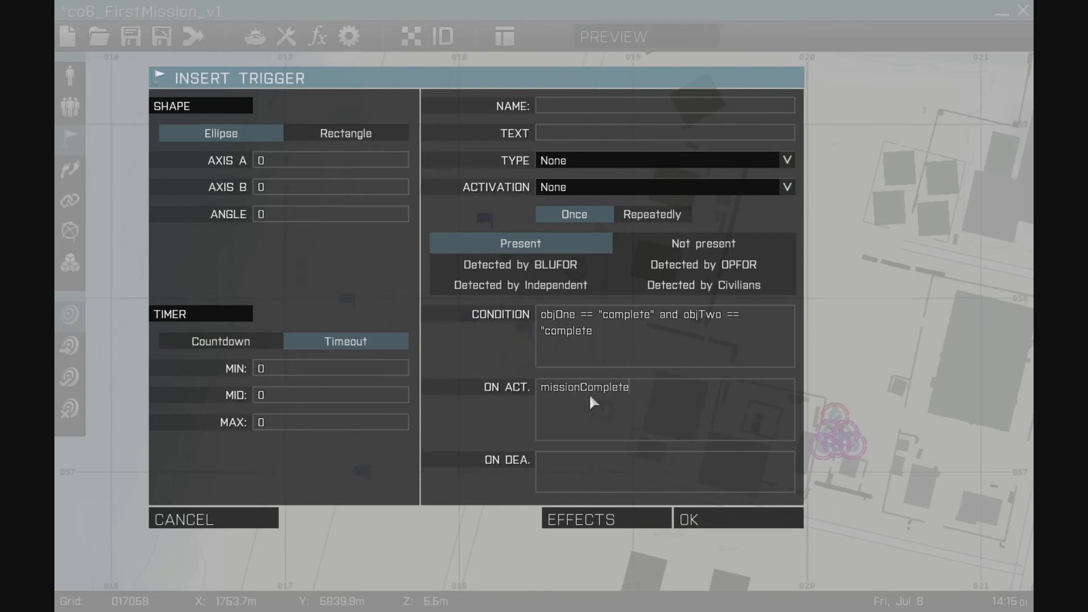
type(" = \"true\"")
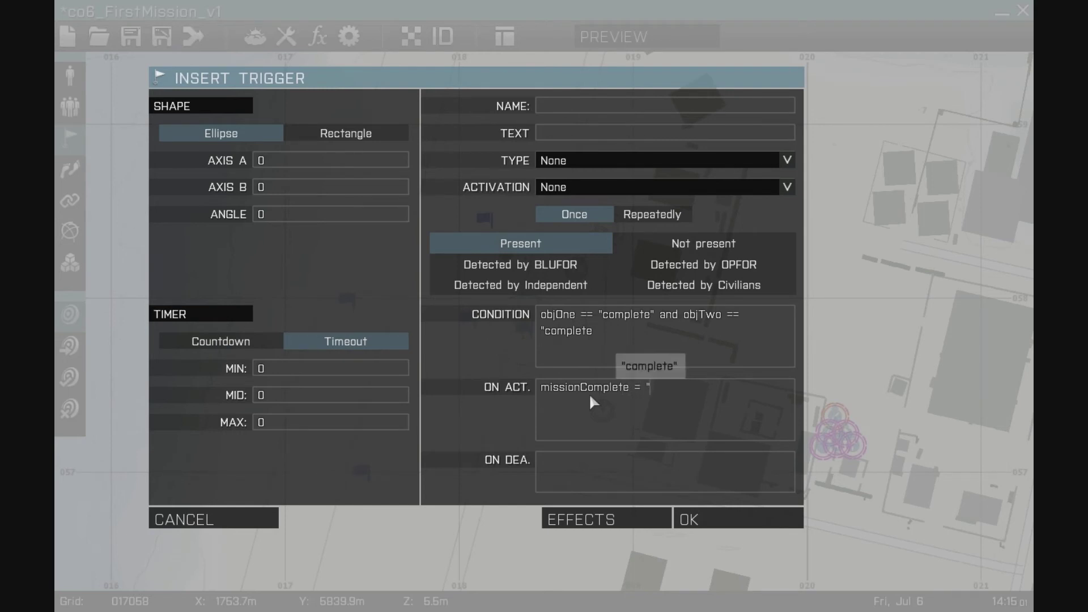
type(";")
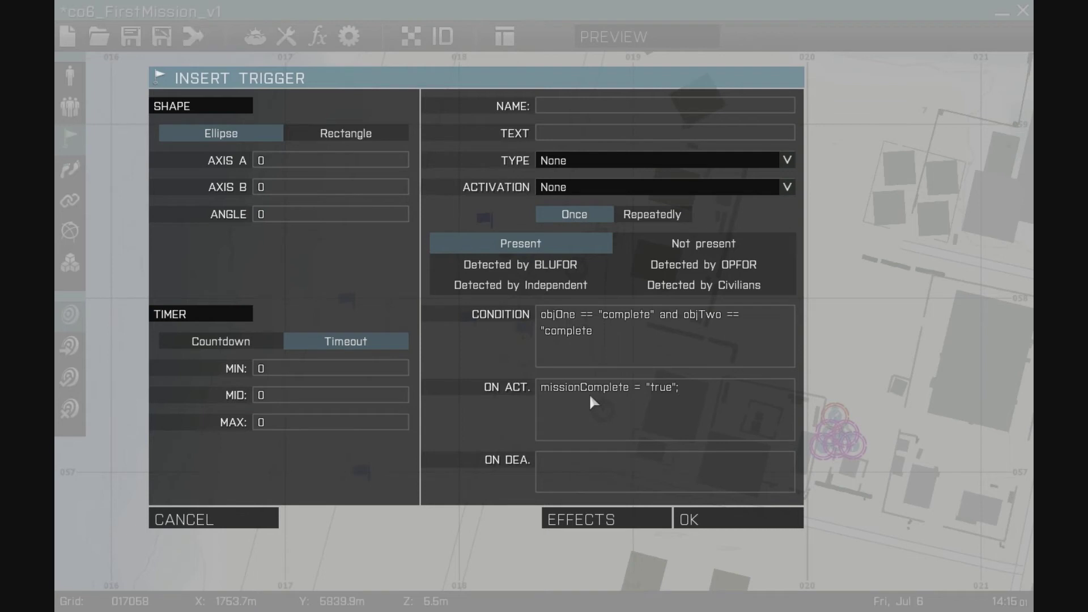
type(" publicVariab")
key("BackSpace")
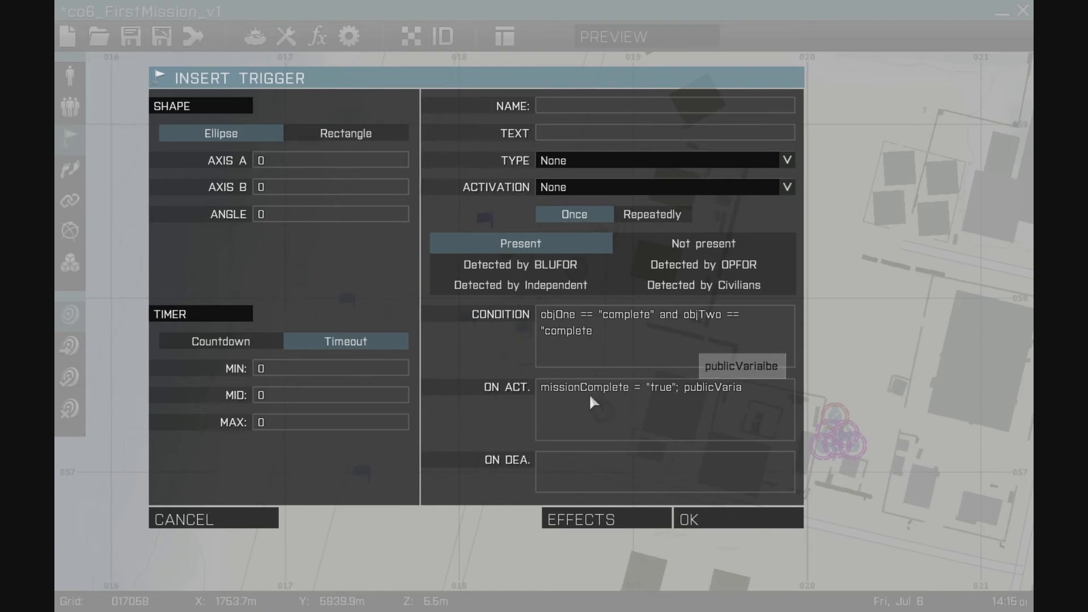
type("bl")
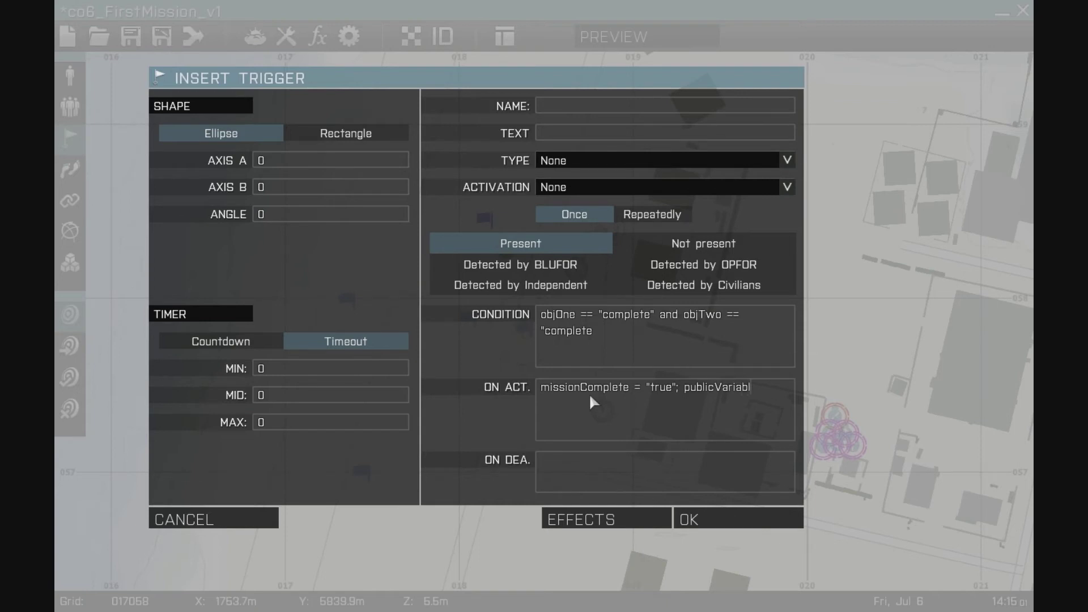
type("e missionC")
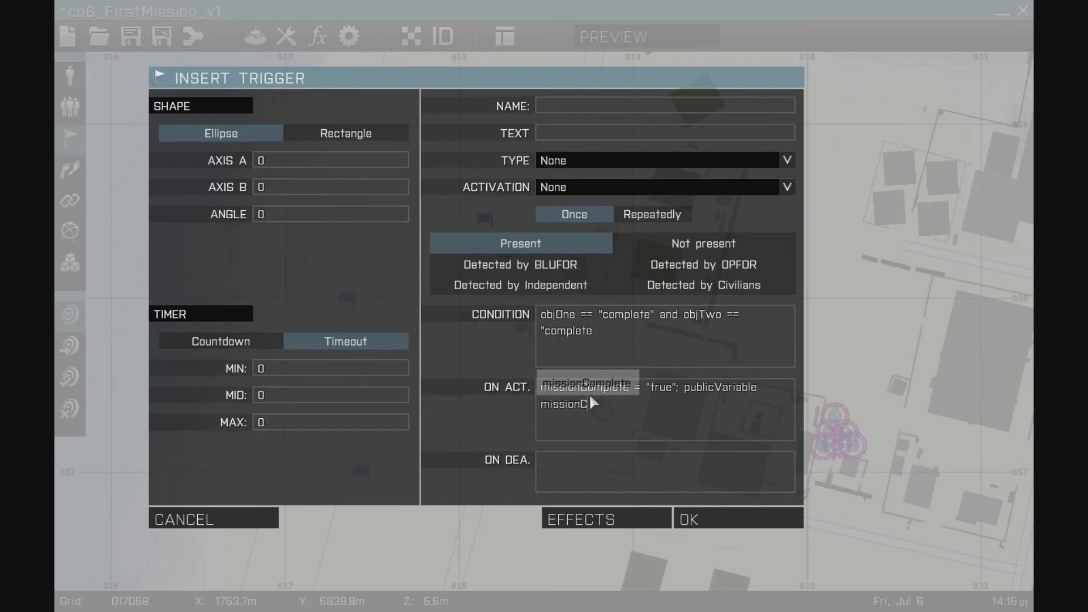
type("omplete;")
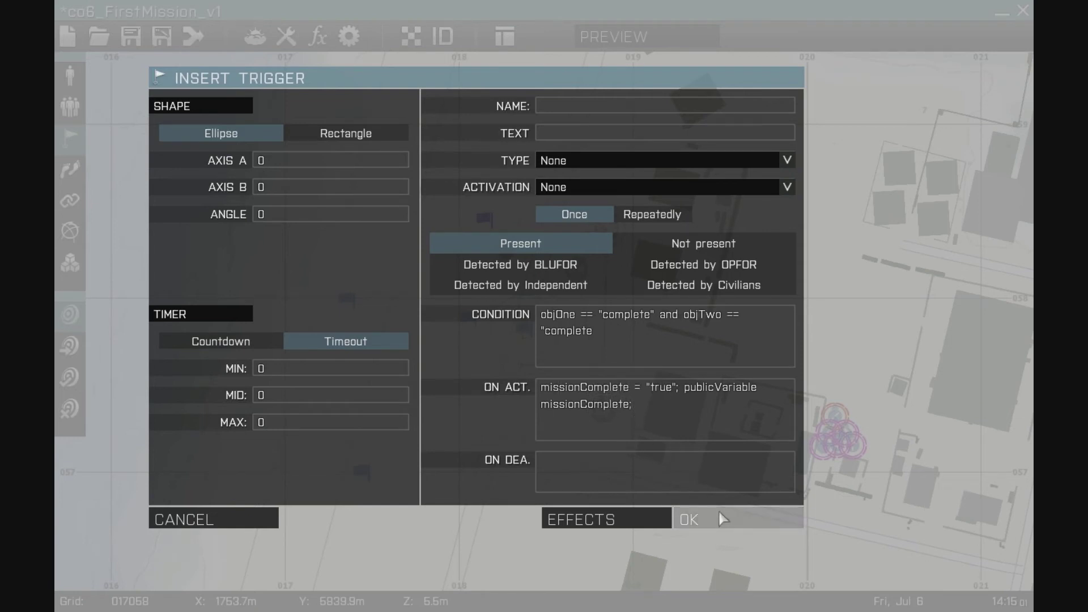
- Give the trigger the music track 03: On The Road and a text effect reading "YOU HAVE WON!"
left_click(564, 525)
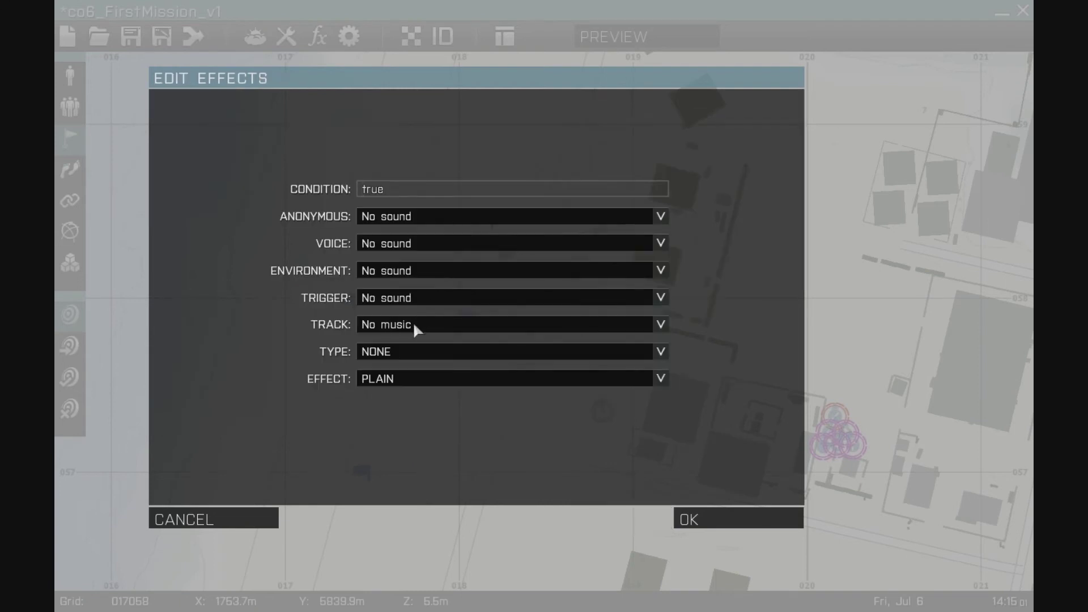
left_click(417, 327)
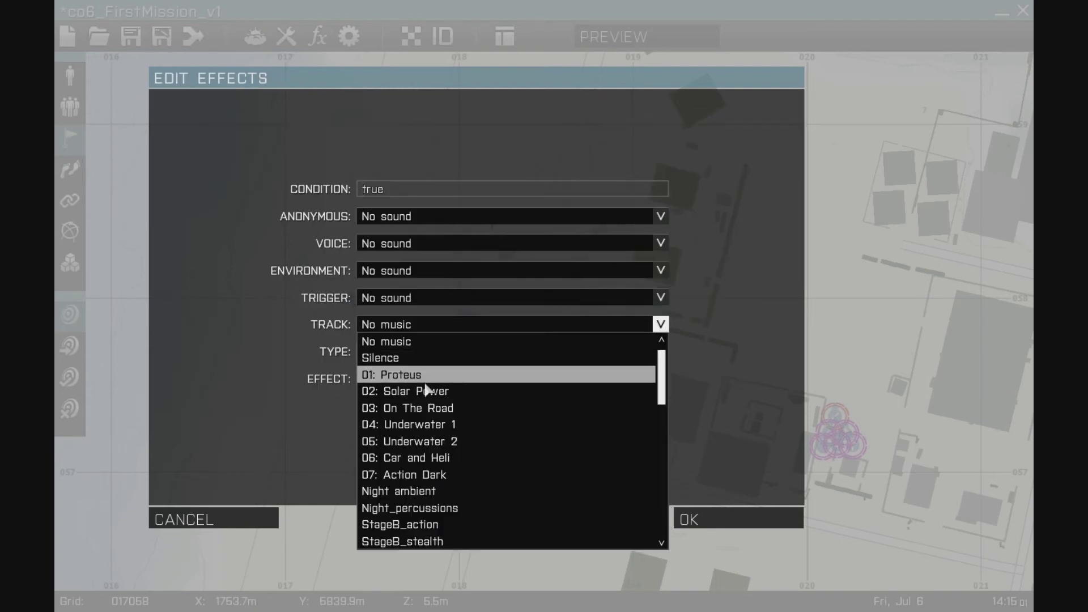
left_click(426, 409)
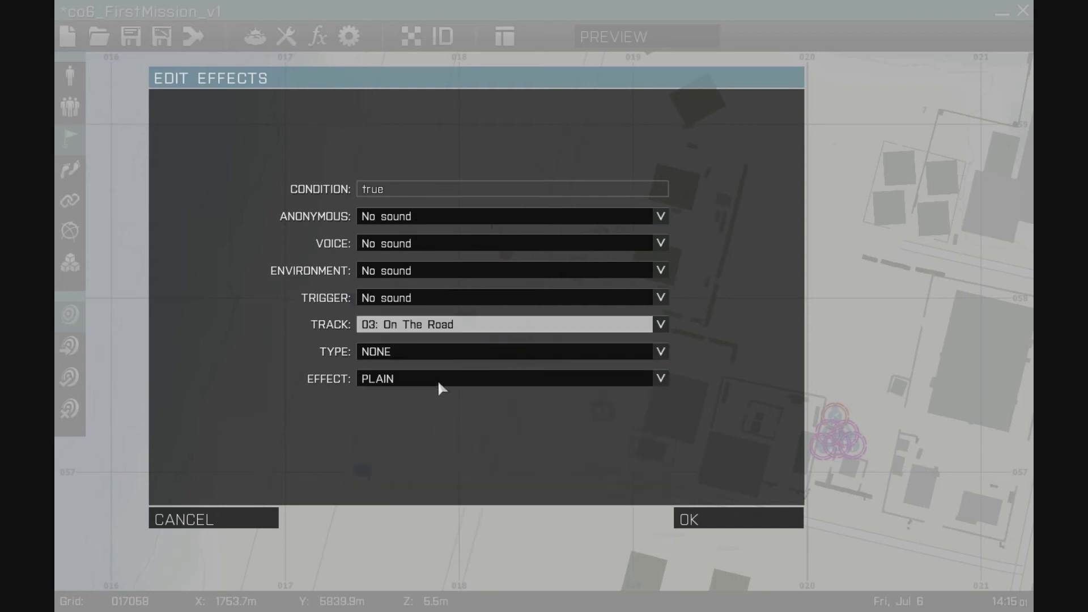
left_click(445, 379)
left_click(429, 352)
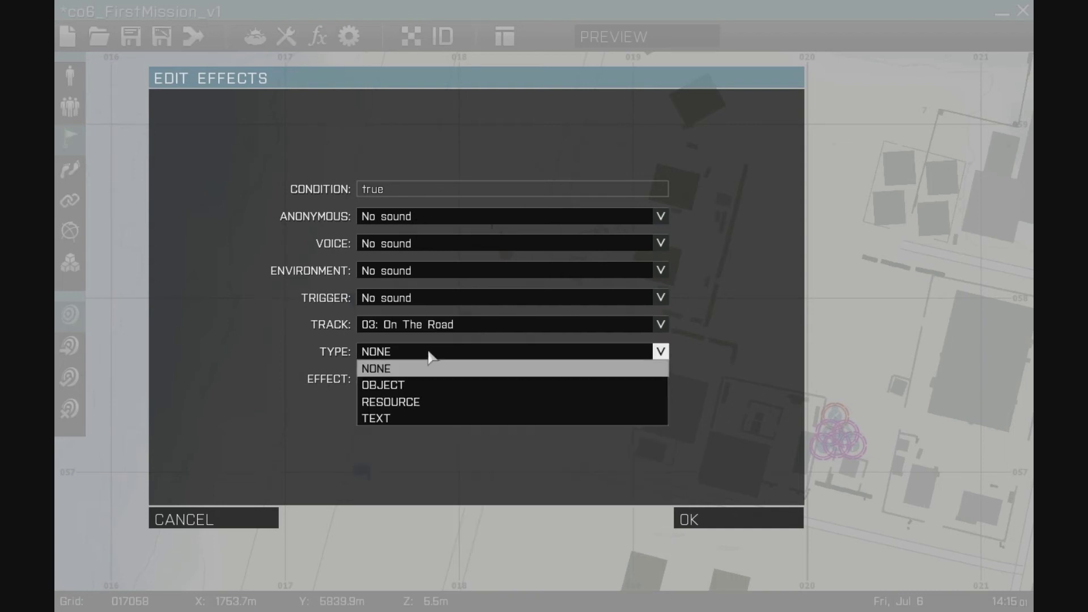
left_click(411, 417)
left_click(418, 405)
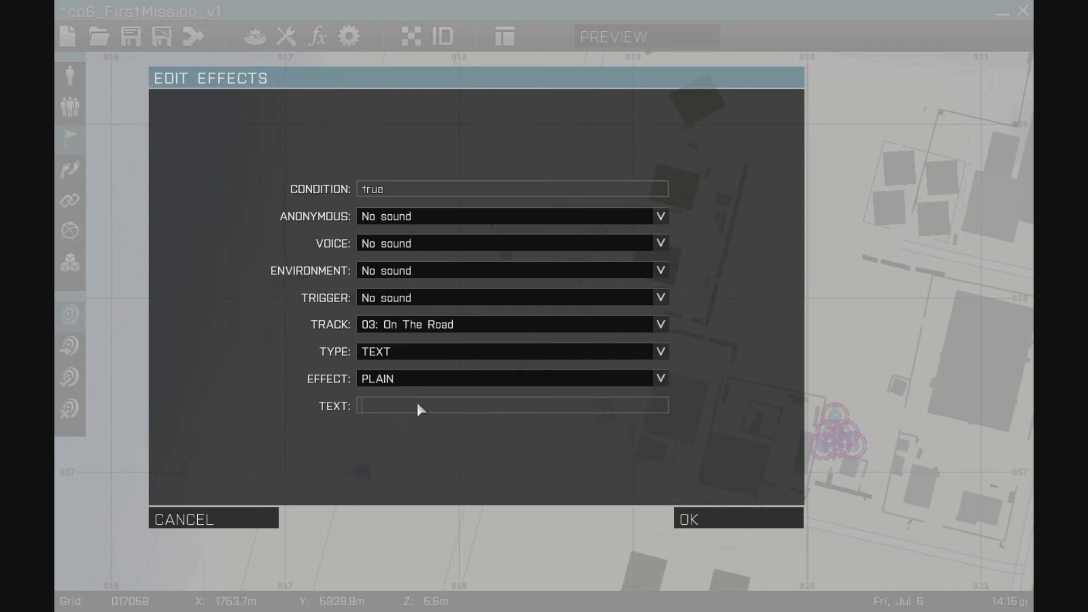
type("YOU HAVE WON!")
key("Return")
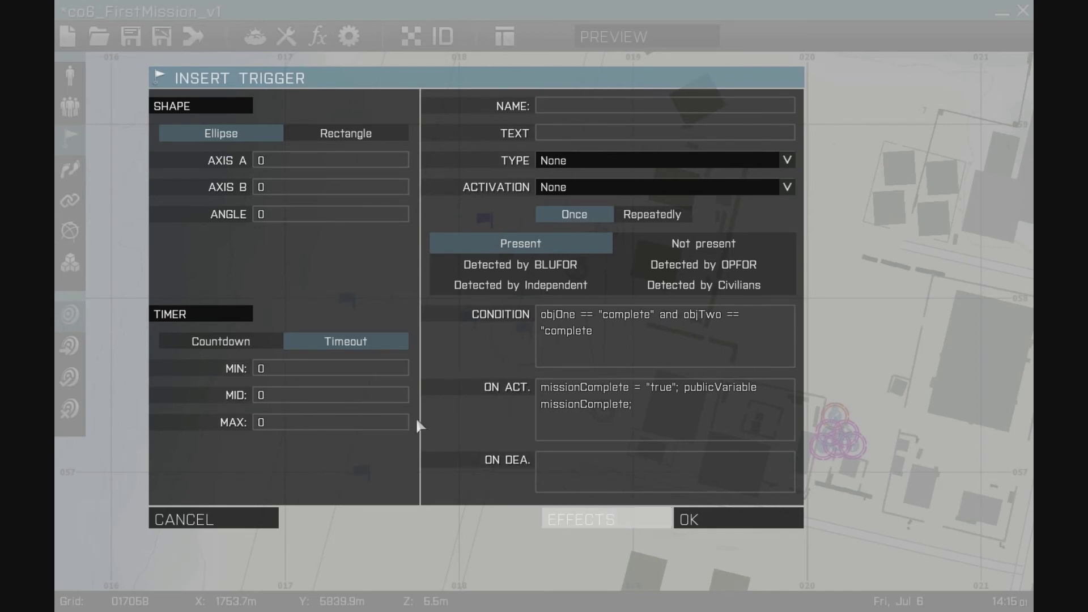
- Add the missing closing quote after "complete" in the victory trigger's condition, save the trigger, and check the End #1 trigger's settings
left_click(701, 523)
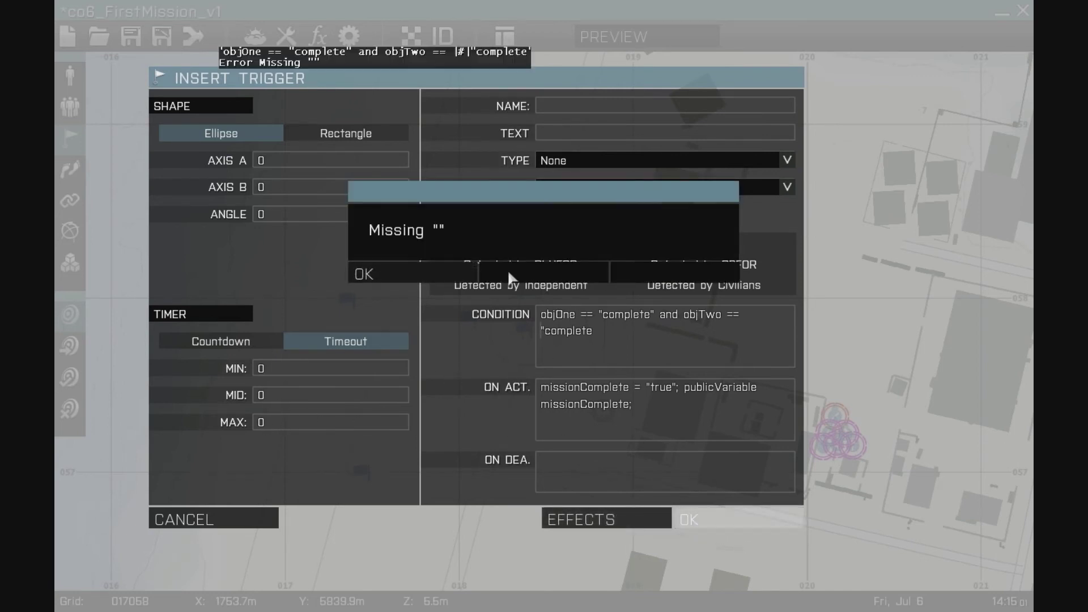
left_click(365, 274)
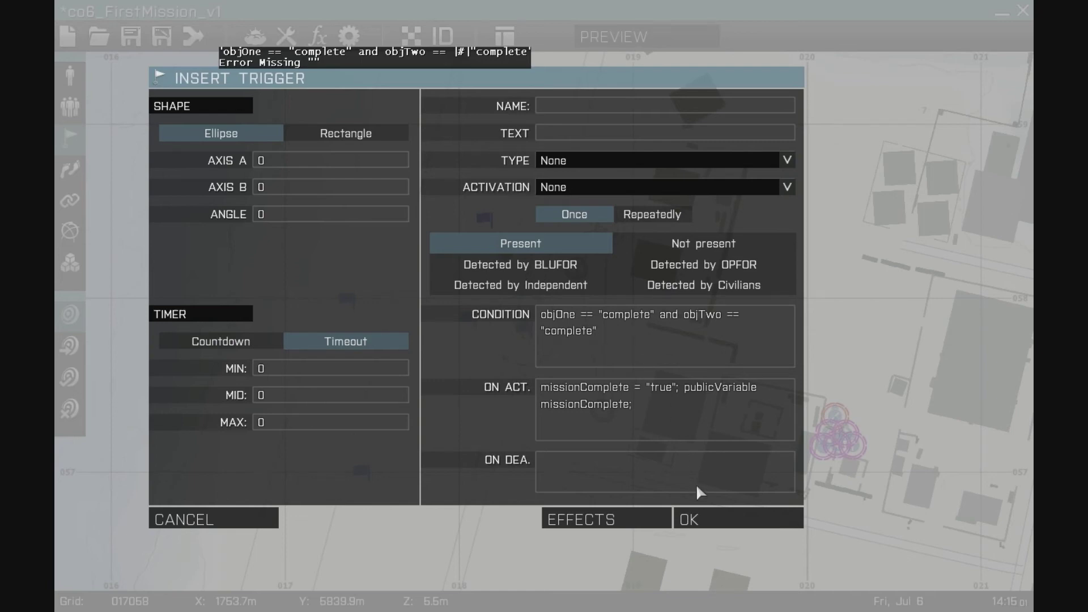
left_click(687, 518)
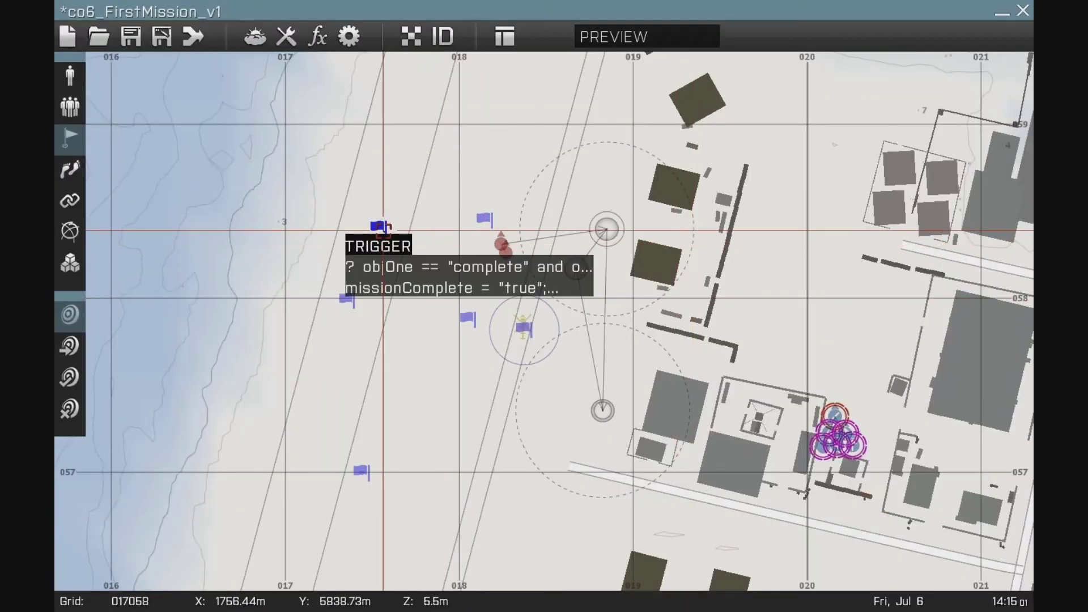
double_click(355, 305)
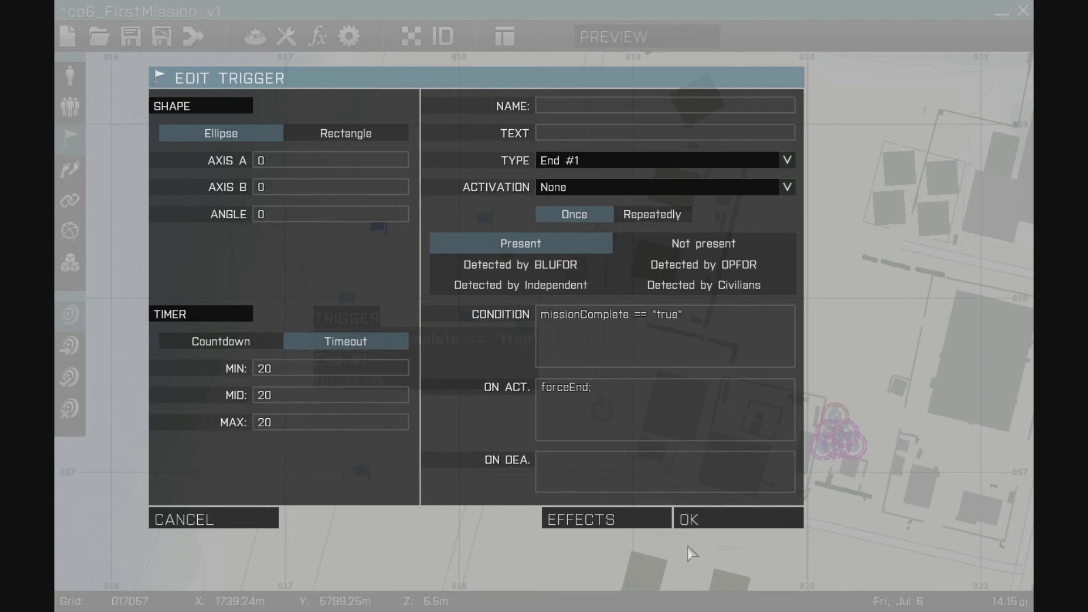
left_click(707, 523)
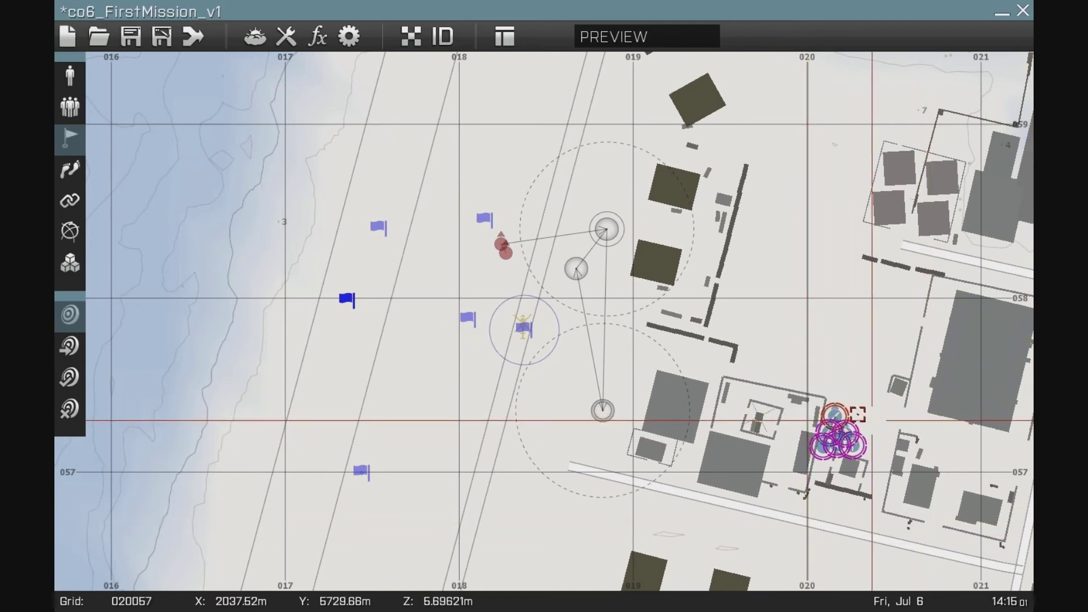
- Preview the mission as the BLUFOR Team Leader of Alpha 1-1 and continue past the briefing into play
left_click(628, 38)
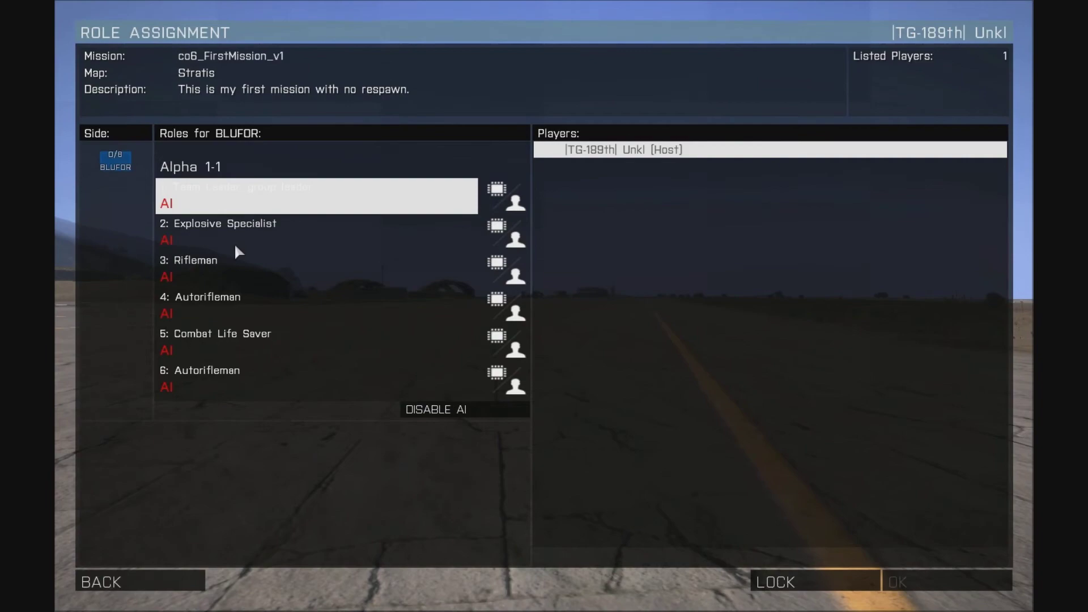
left_click(208, 202)
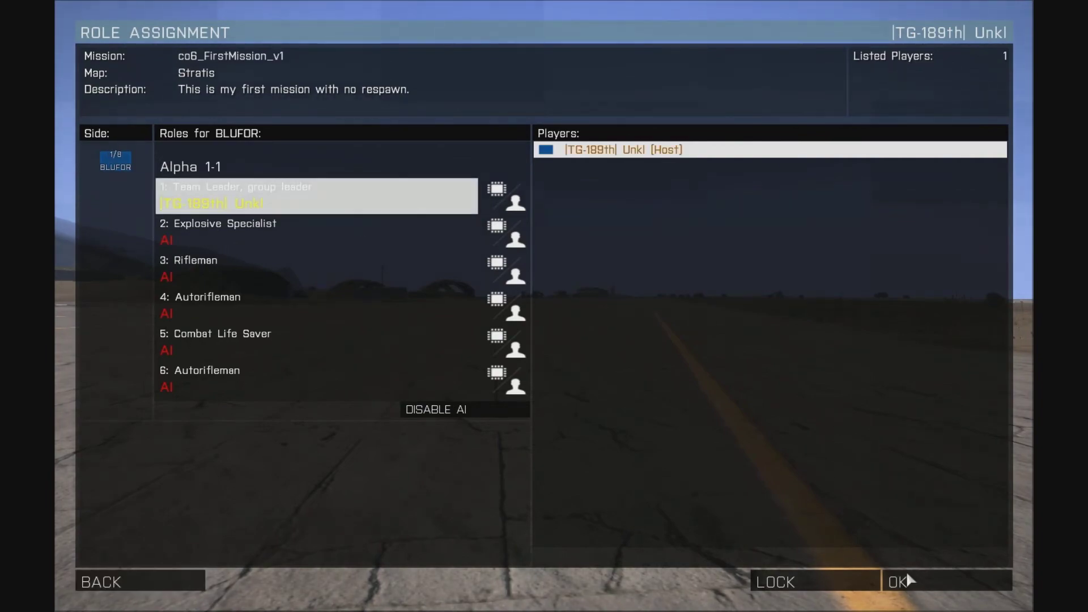
left_click(915, 582)
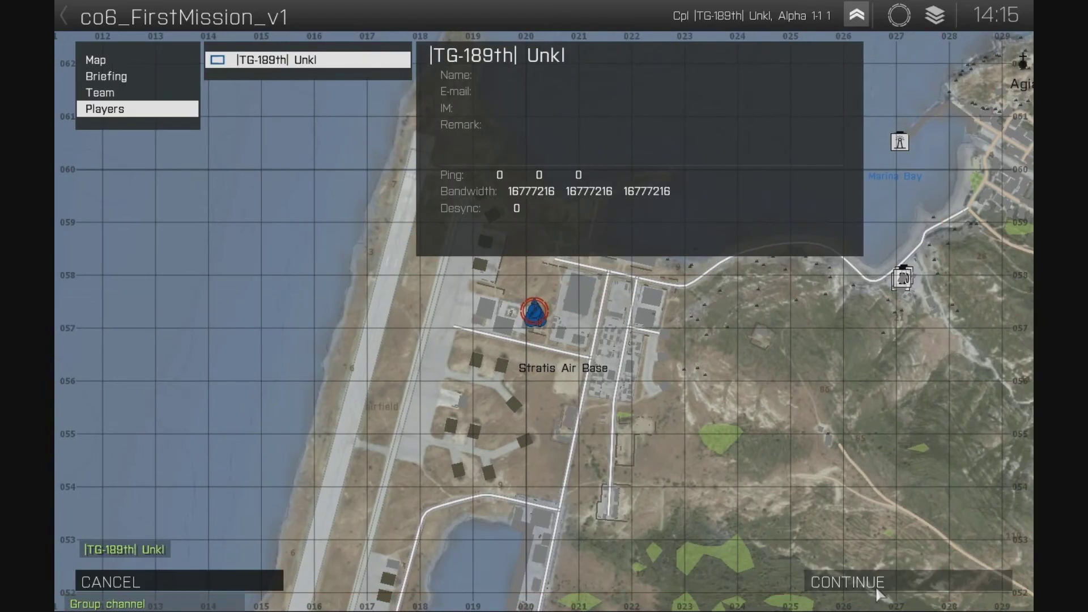
left_click(884, 583)
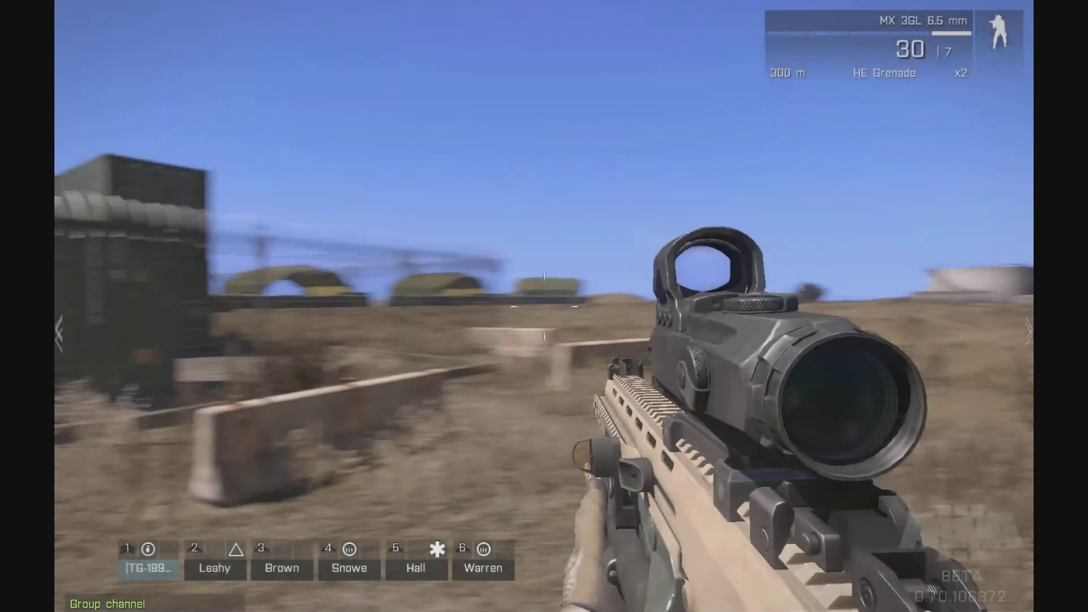
- Order all squad members into Wedge formation while advancing from the spawn area
key("w")
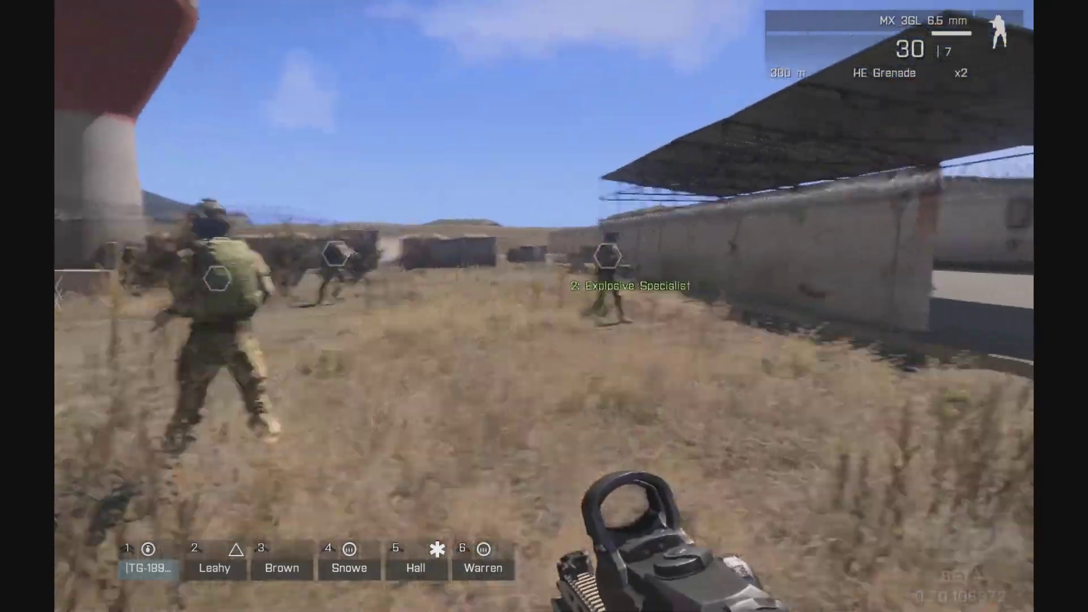
key("space")
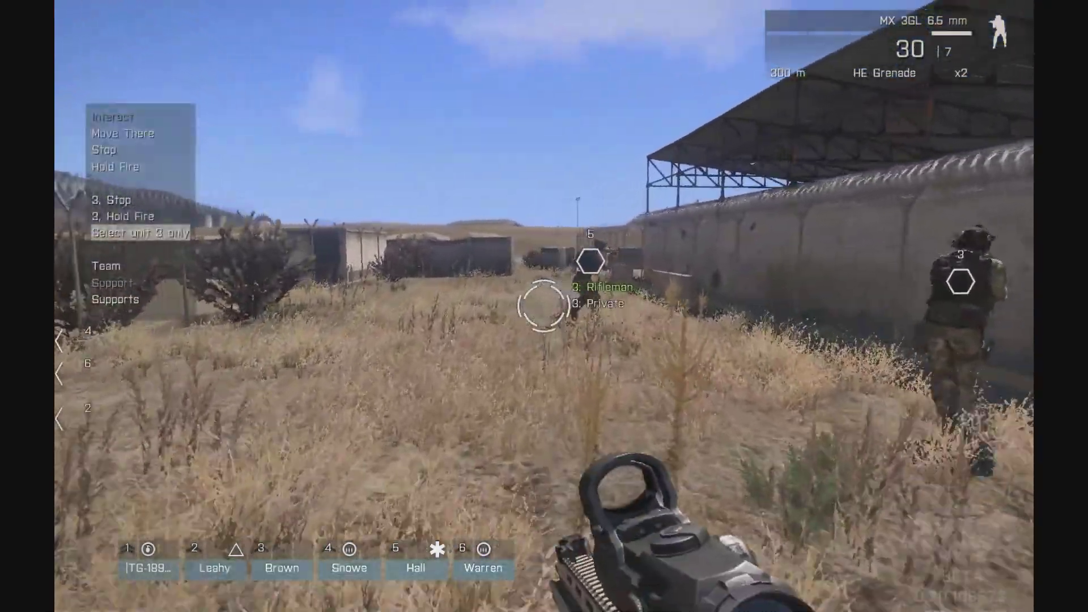
key("8")
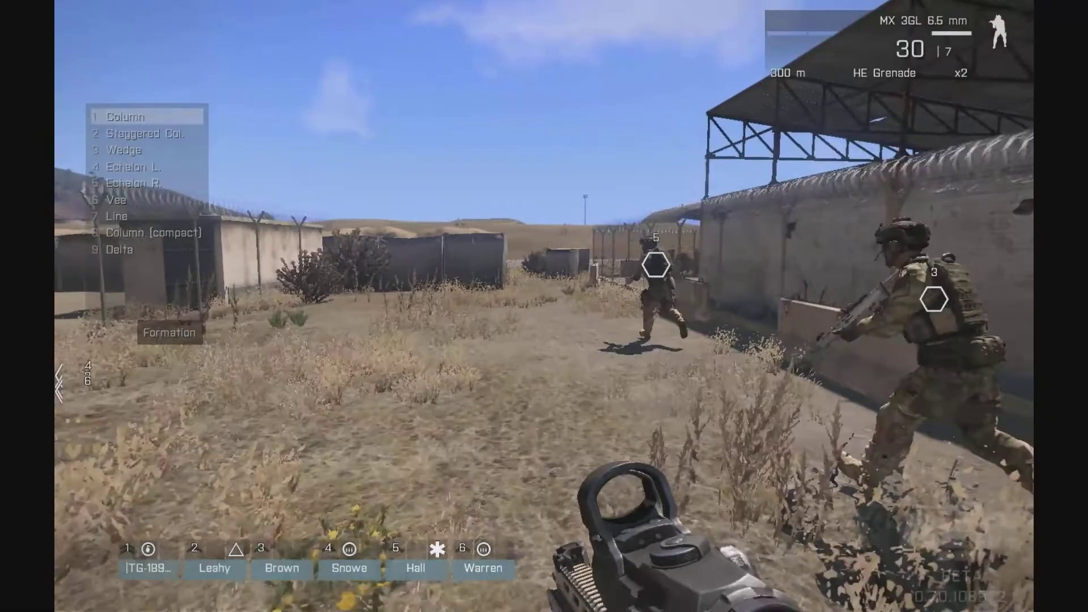
key("3")
- Advance out of the compound along the barbed-wire fence and around the grey building into the paved yard
key("w")
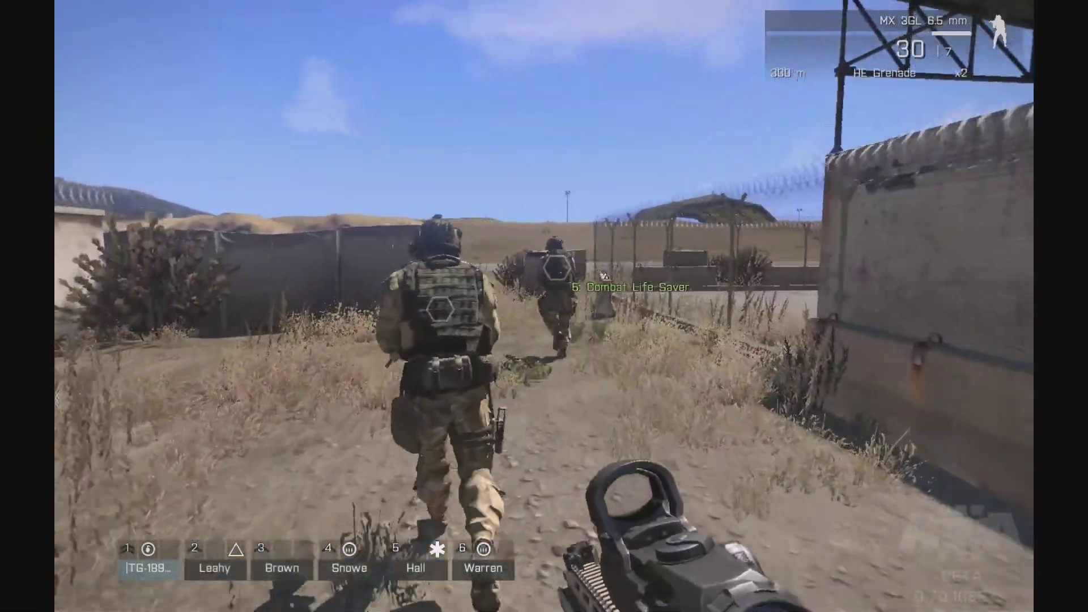
key("w")
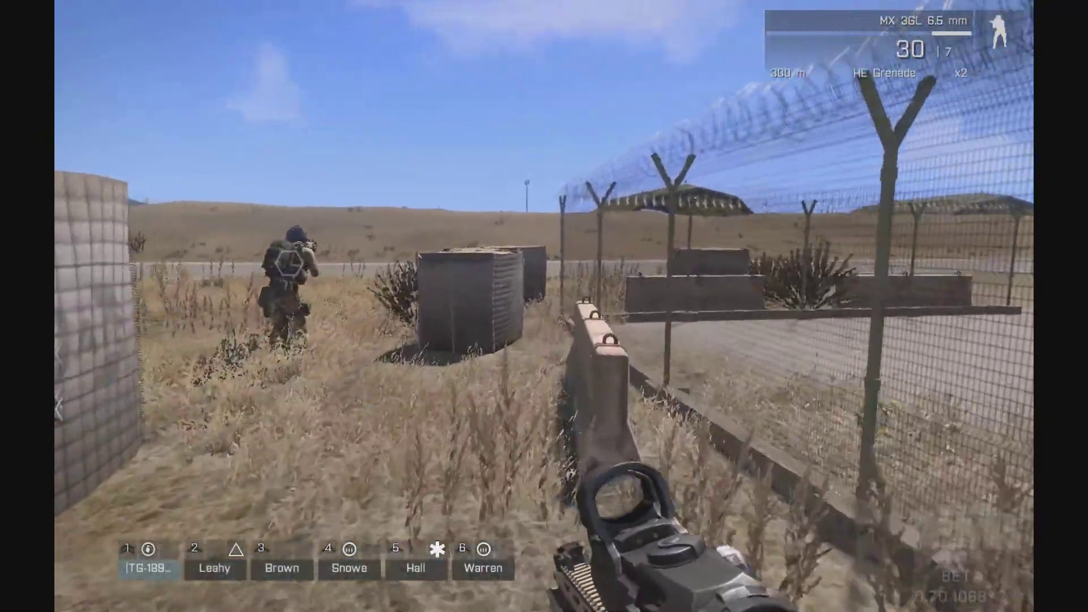
key("w")
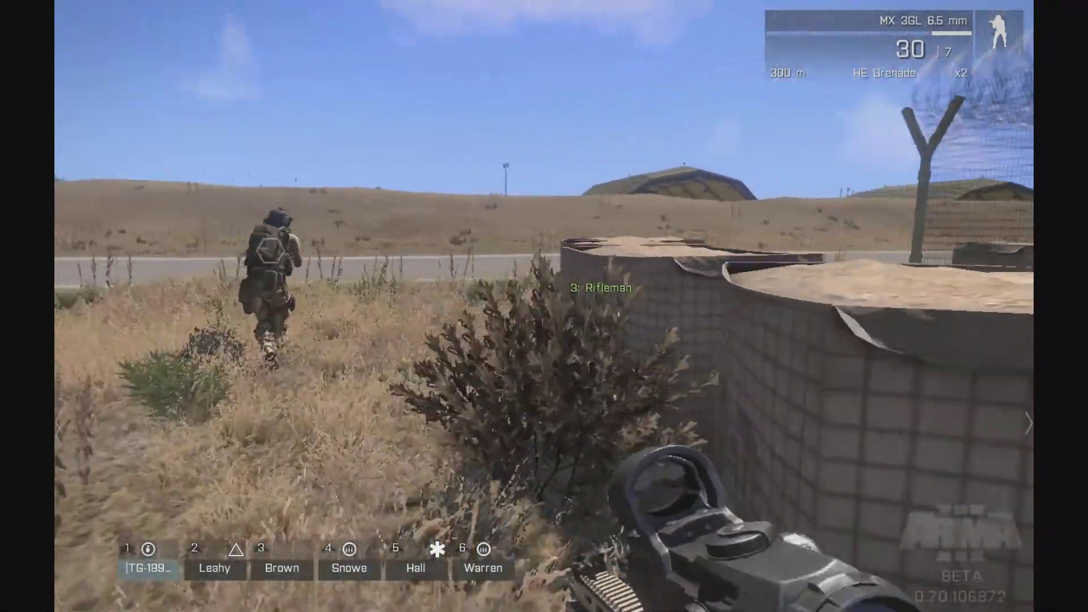
key("w")
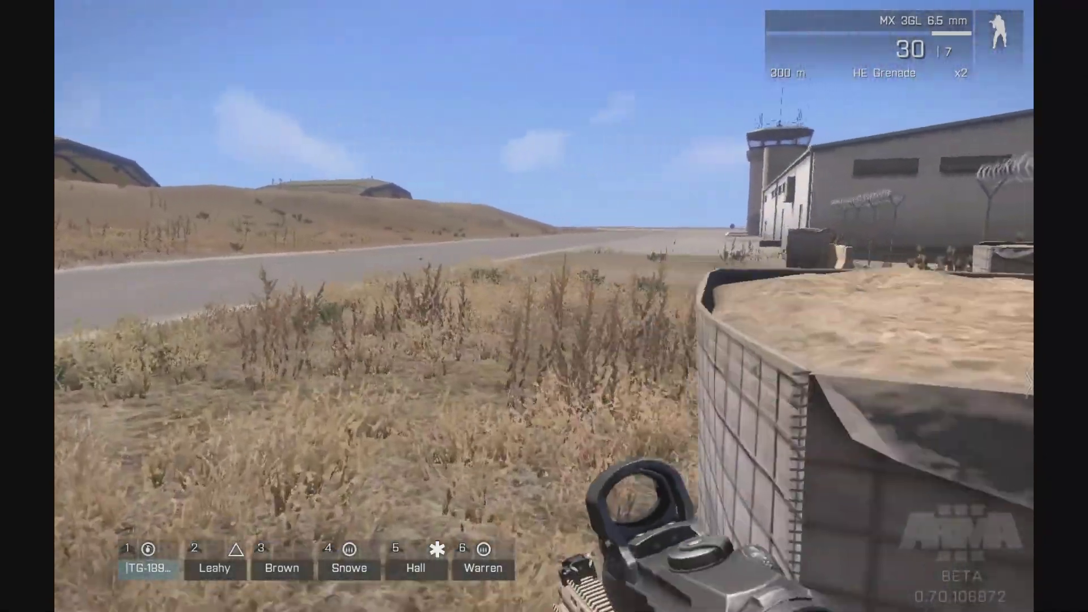
key("w")
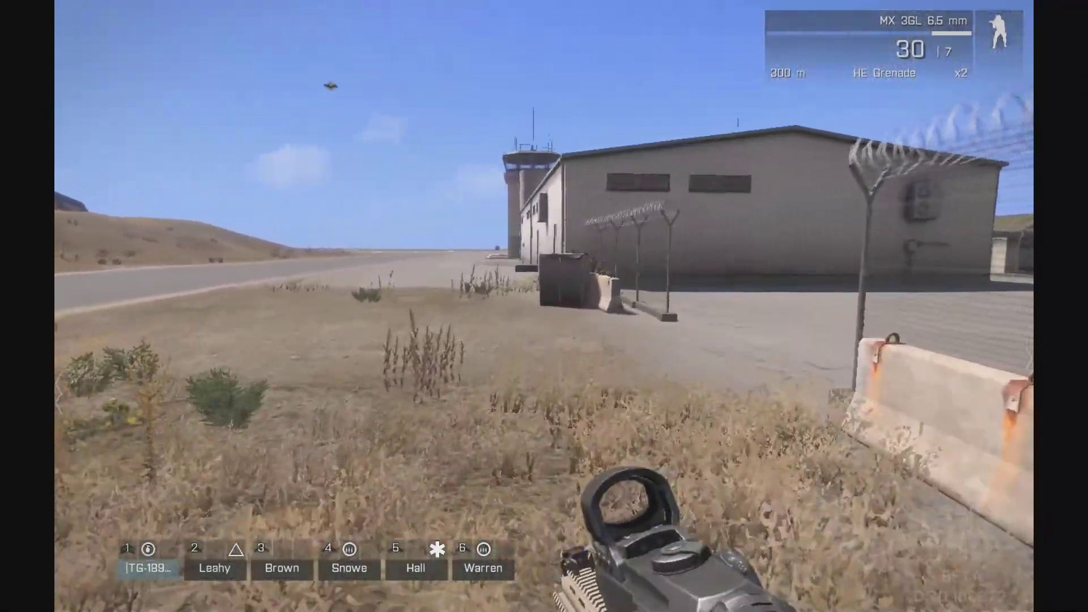
key("w")
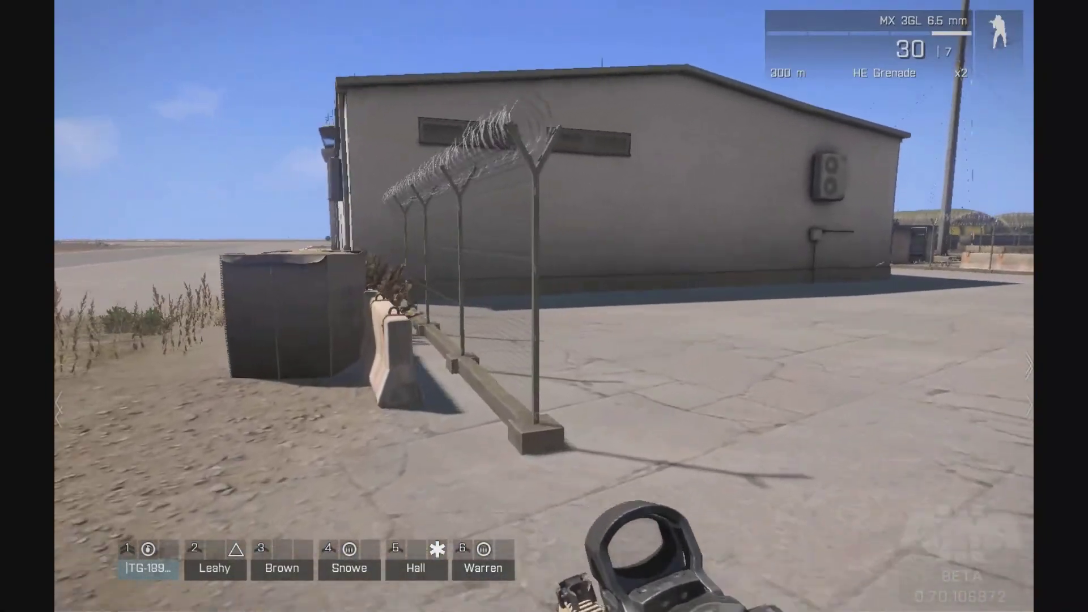
key("w")
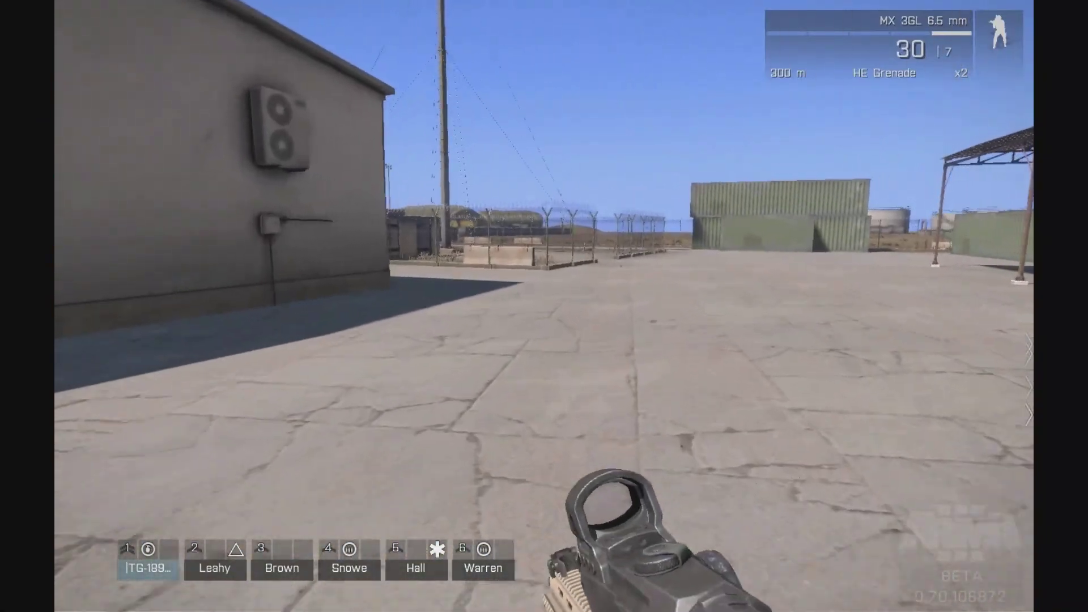
key("w")
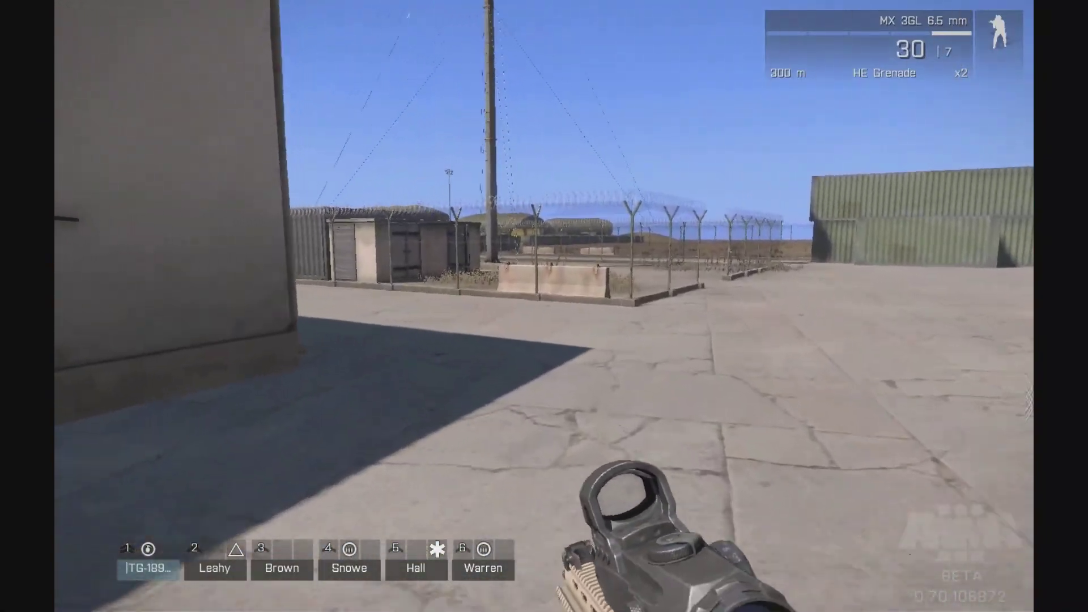
key("w")
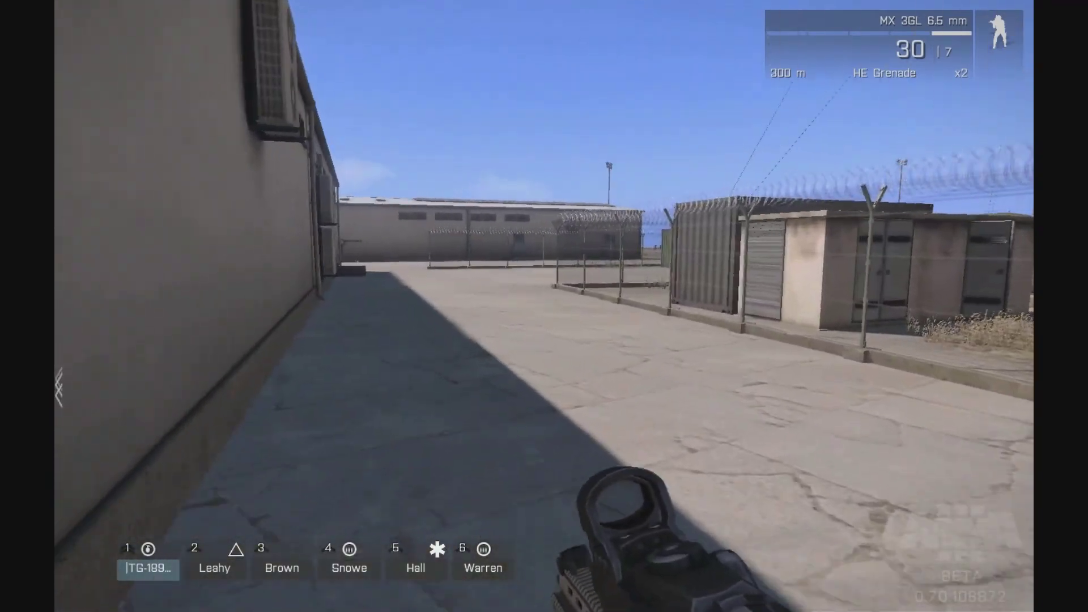
- Cross the paved yard past the fenced area and buildings to the grass edge overlooking the airfield
key("w")
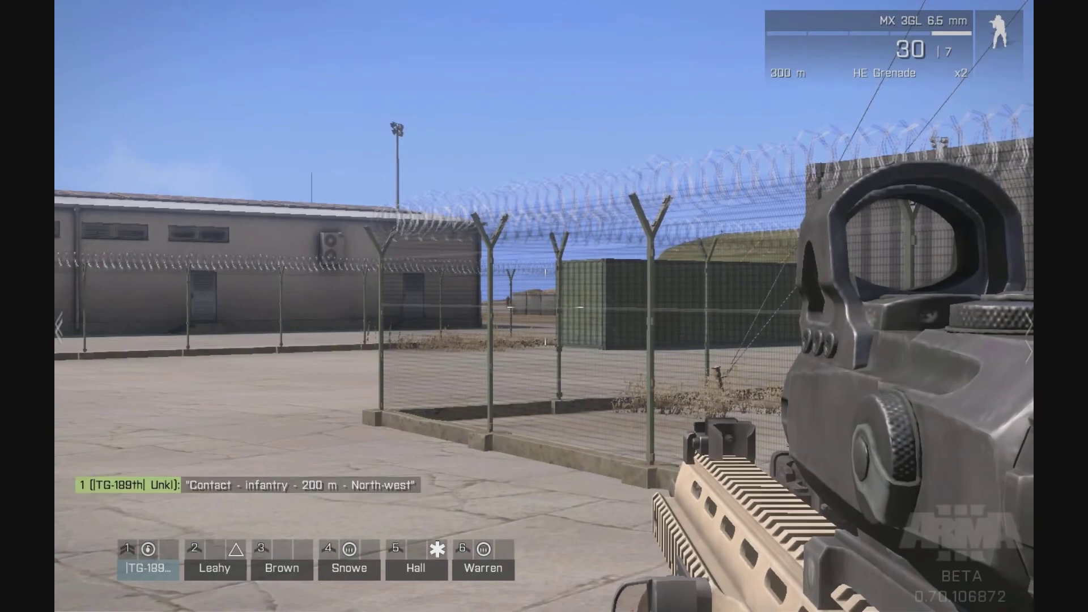
key("w")
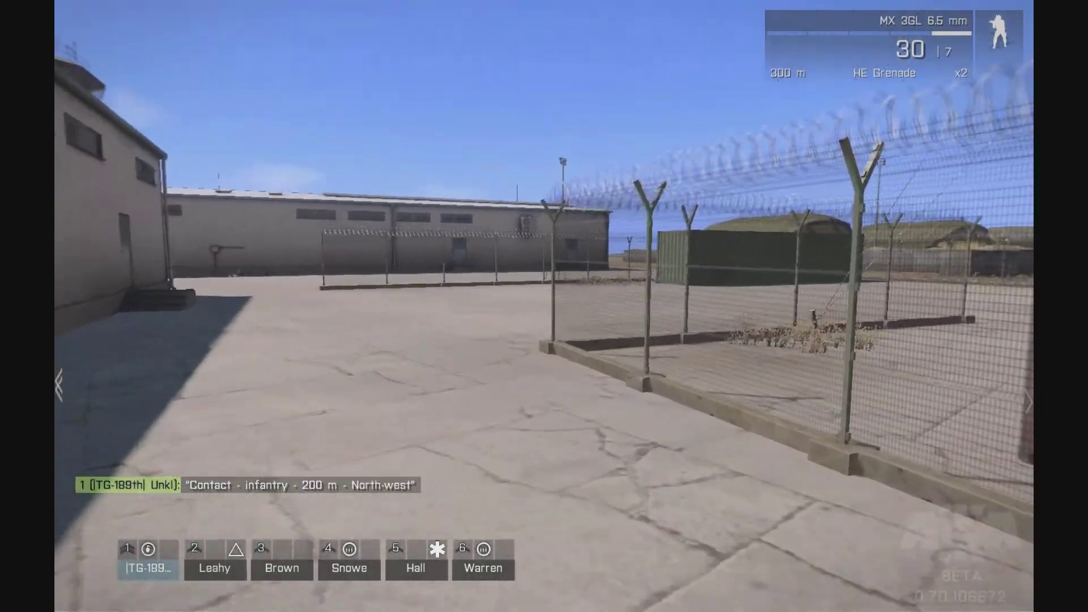
key("w")
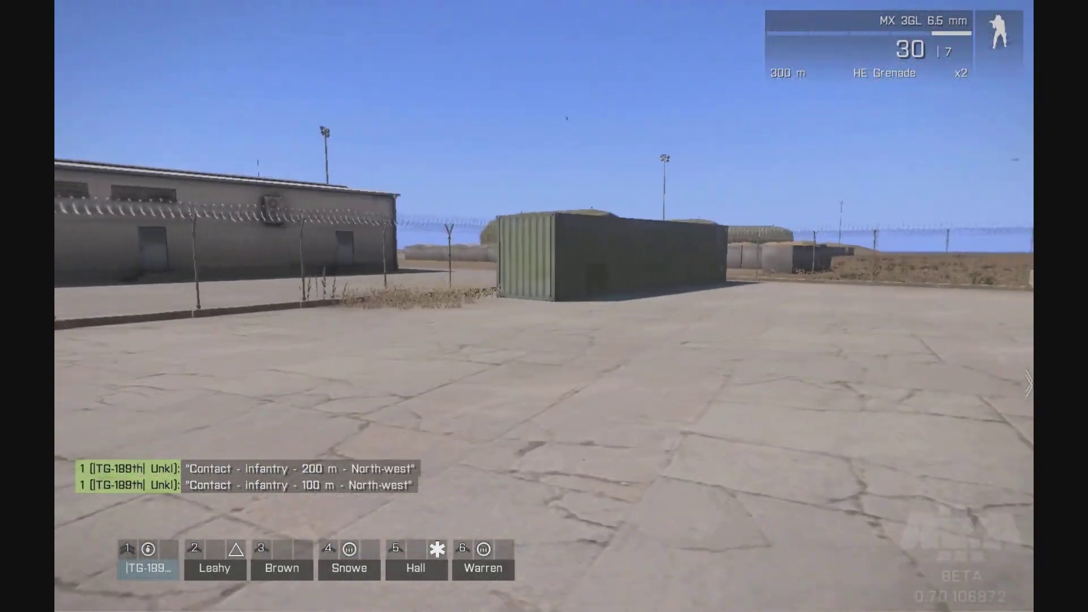
key("w")
key("w")
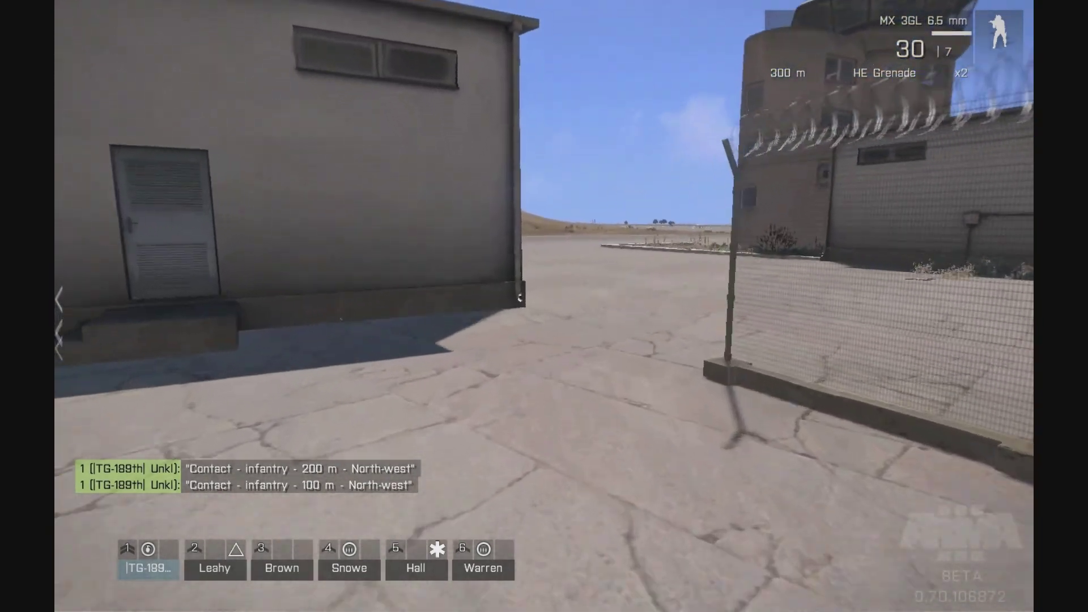
key("w")
key("w")
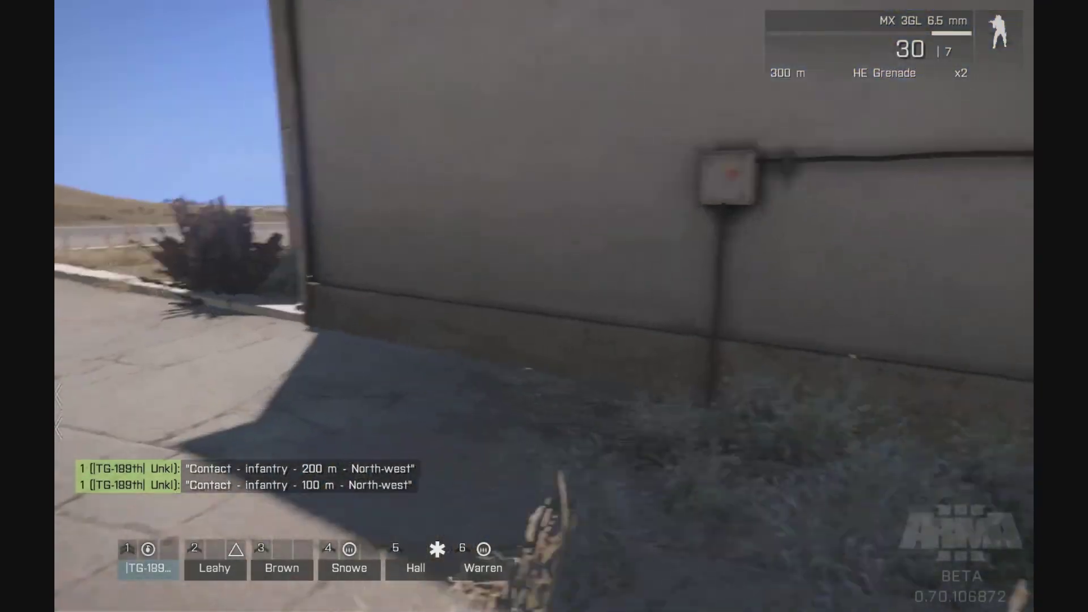
key("w")
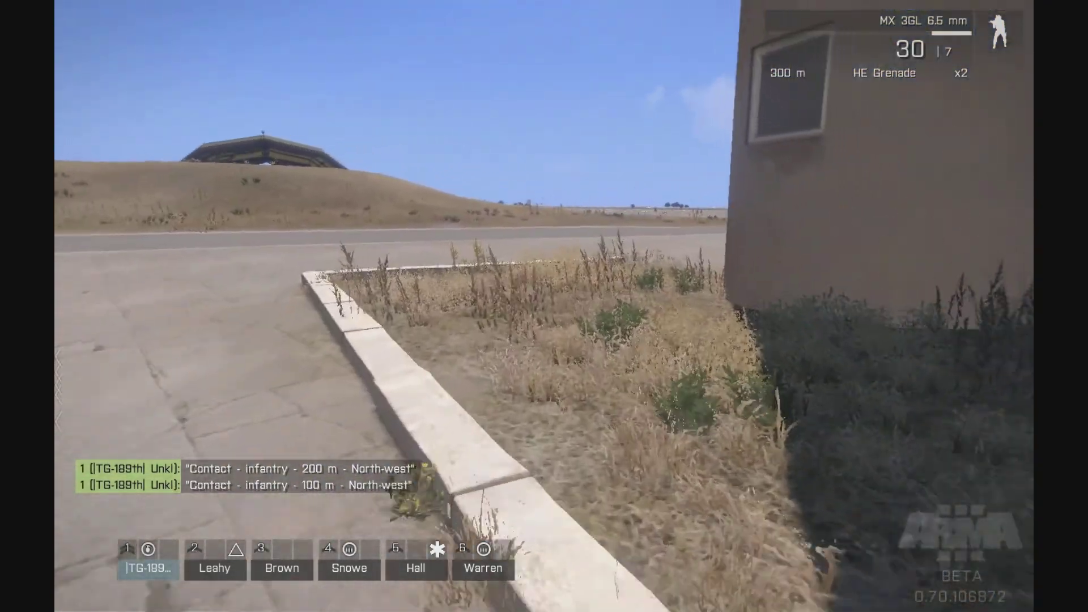
key("w")
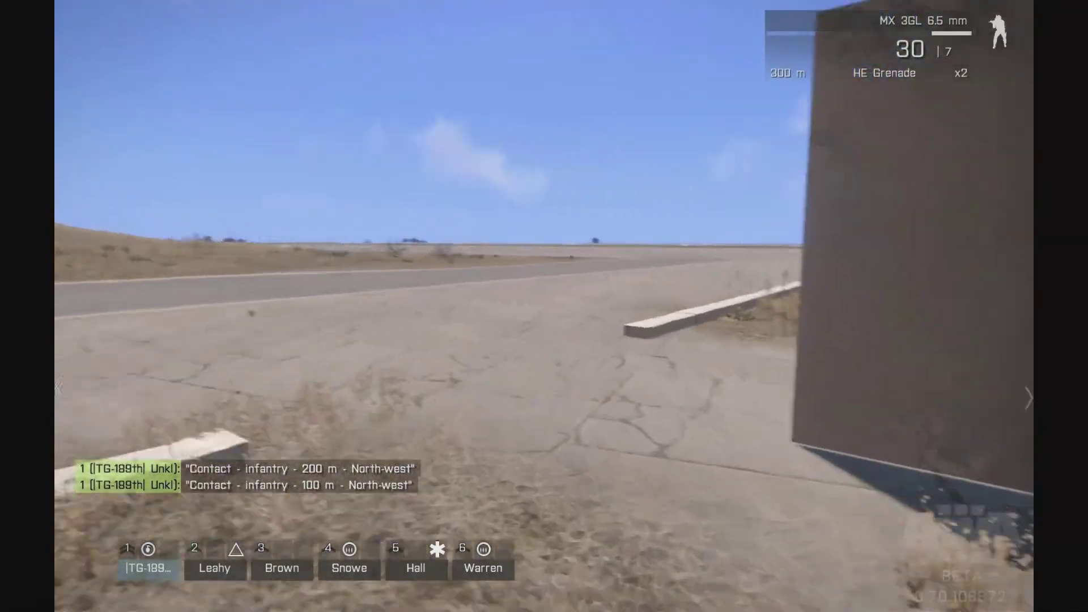
key("w")
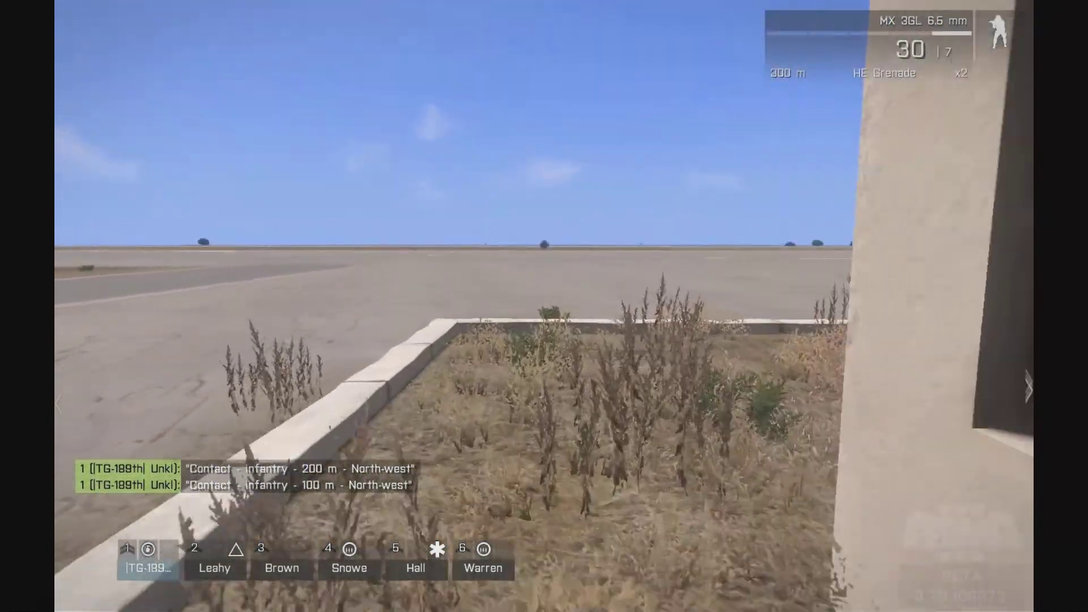
- Crouch at the grass edge and shoot the two OPFOR sentries on the airfield through the rifle scope
key("x")
key("w")
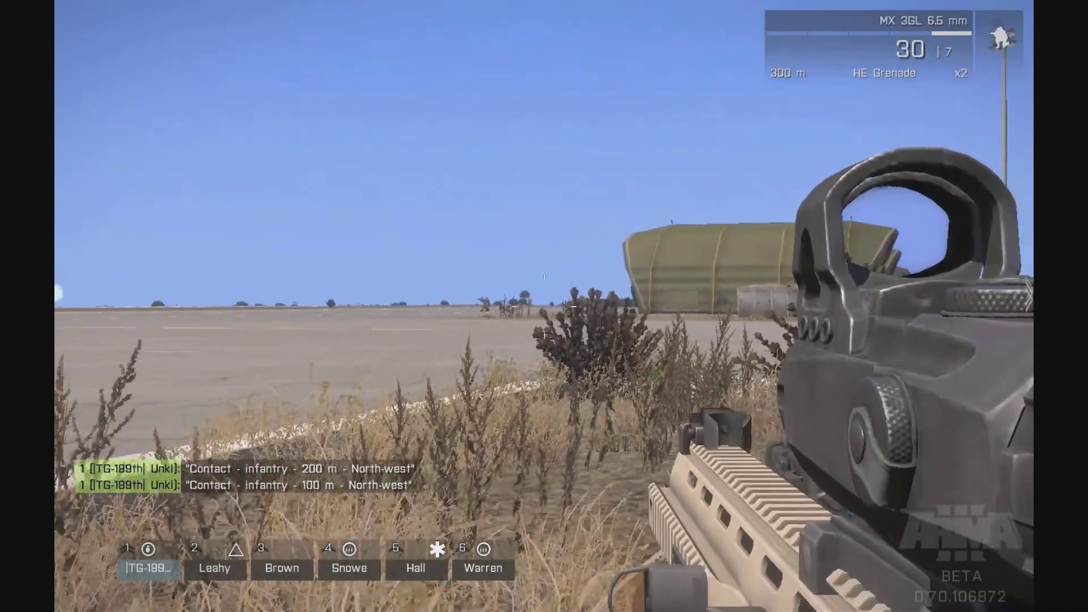
right_click(544, 306)
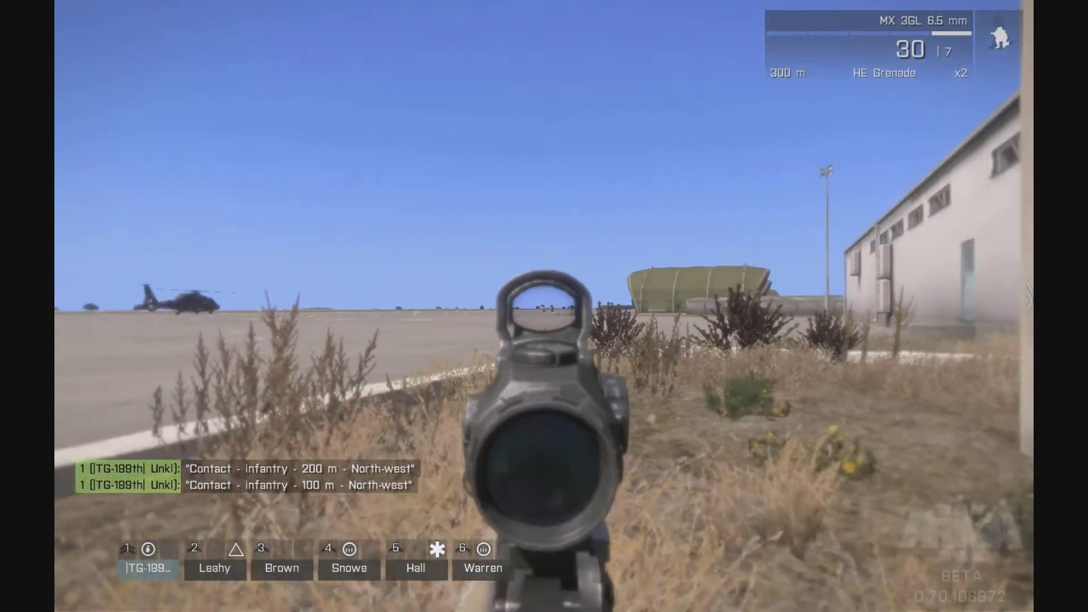
right_click(544, 306, "ctrl")
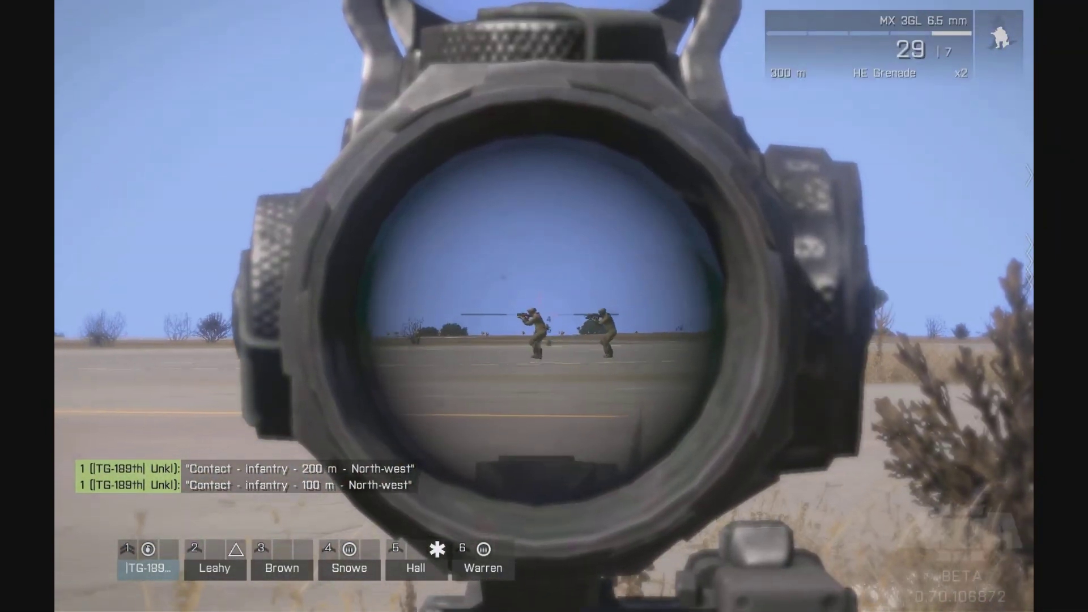
left_click(544, 306)
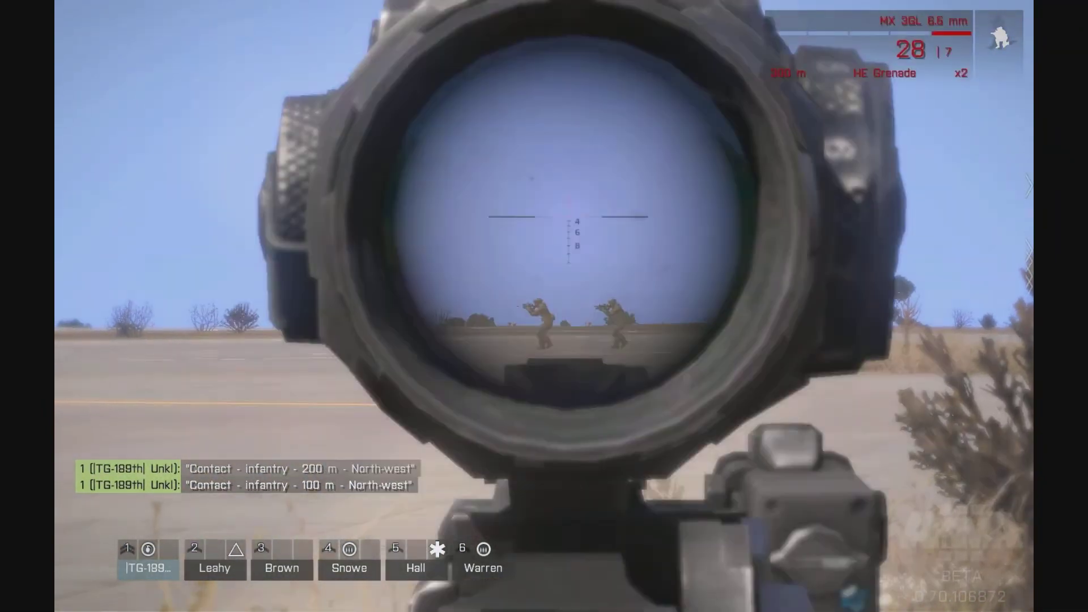
left_click(544, 306)
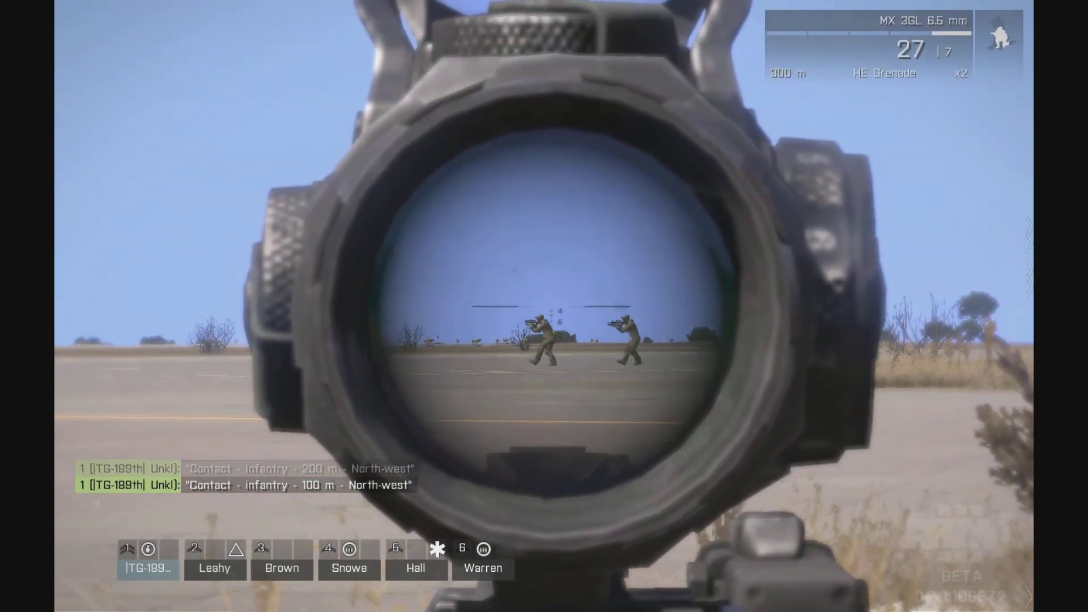
left_click(544, 306)
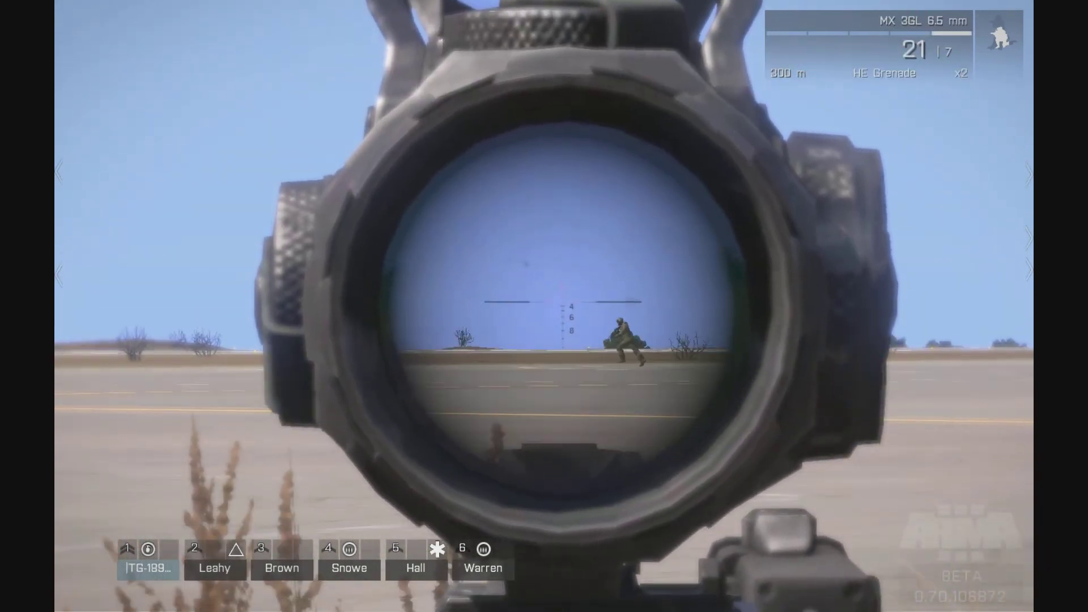
left_click(544, 306)
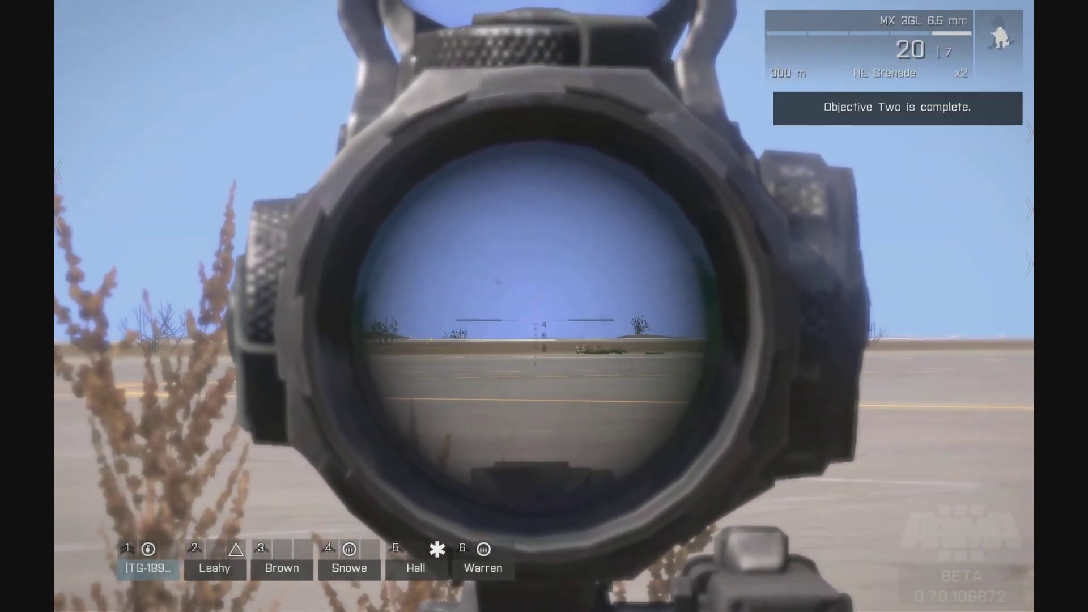
right_click(544, 306)
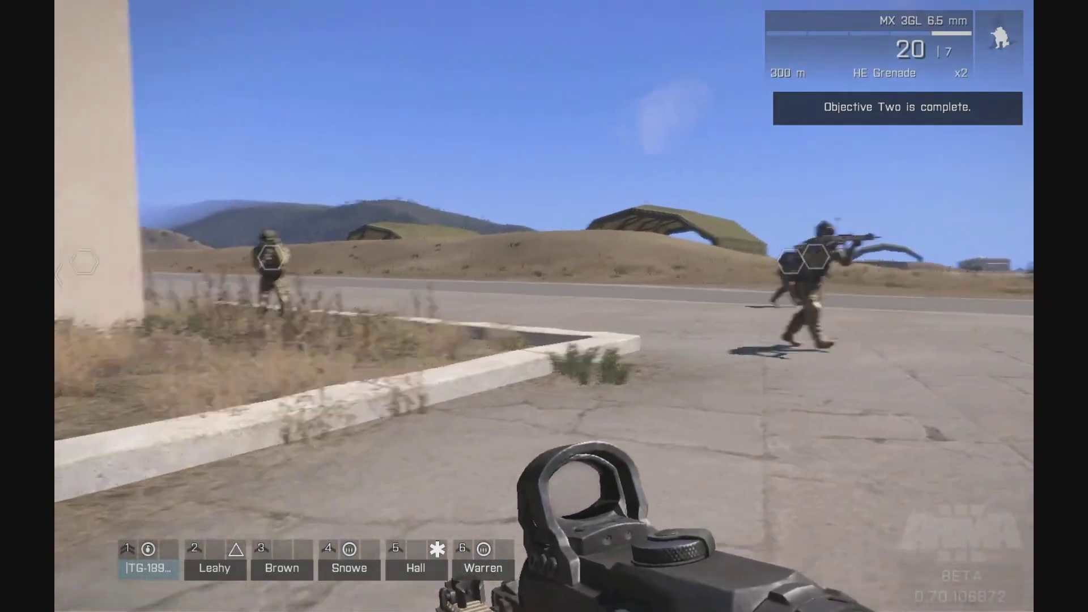
- Cross the airfield tarmac and move up against the side of the parked PO-30 Orca helicopter
key("d")
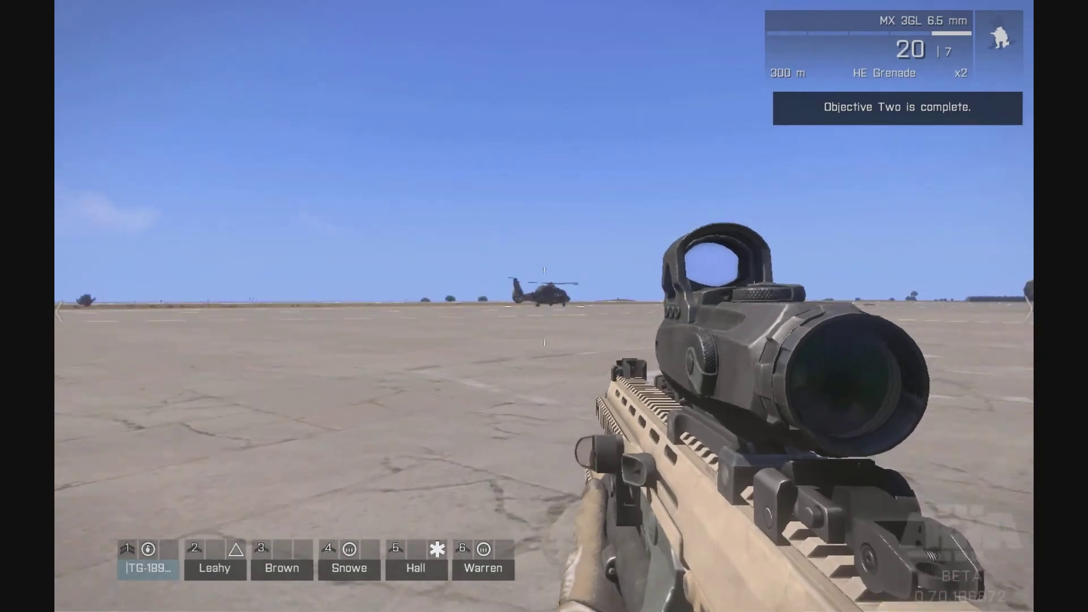
key("space")
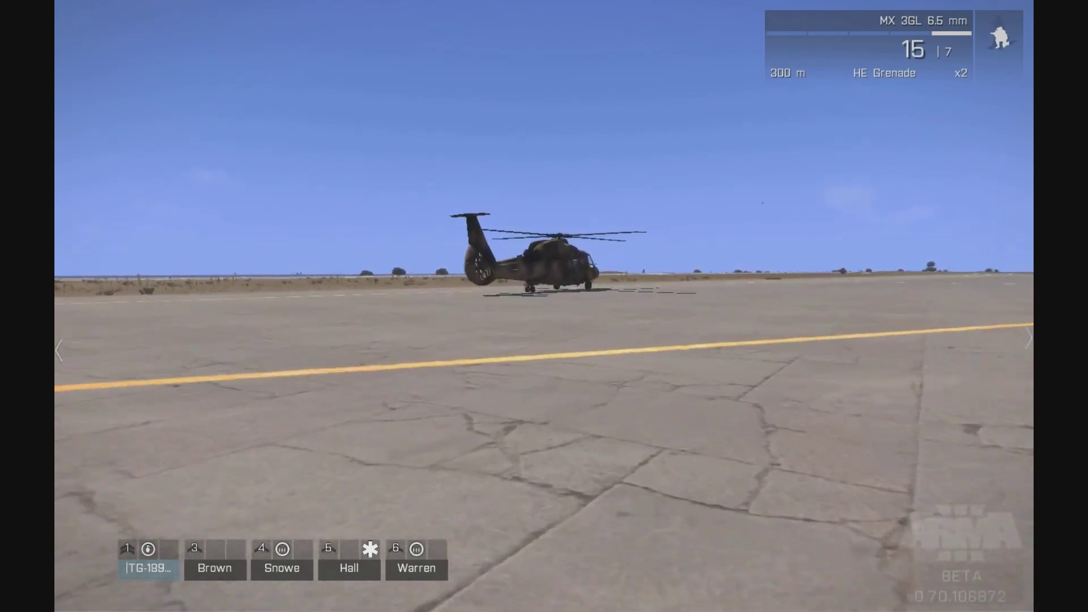
key("w")
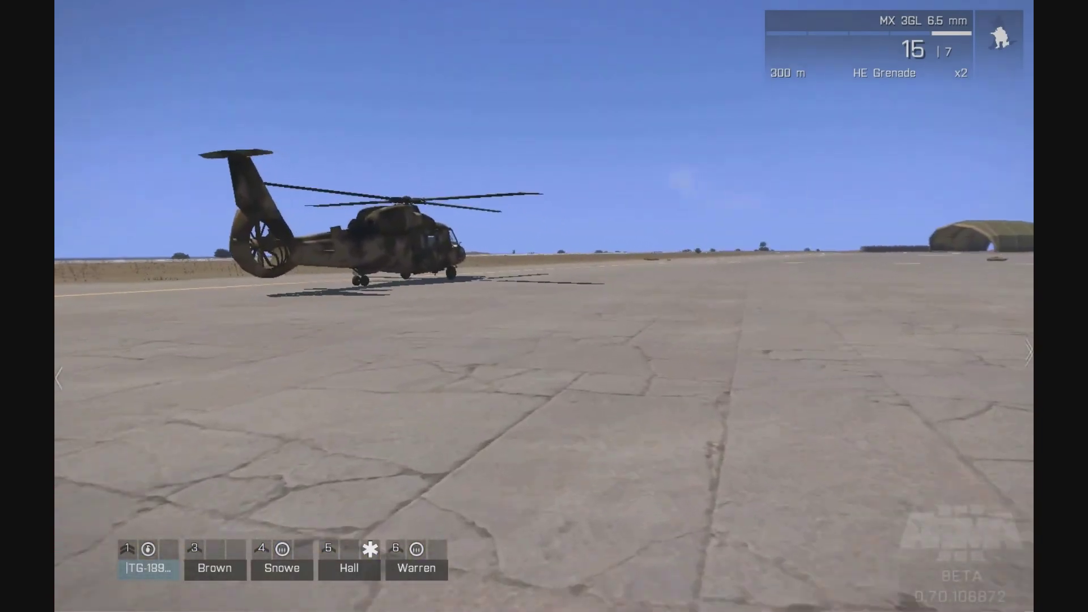
key("w")
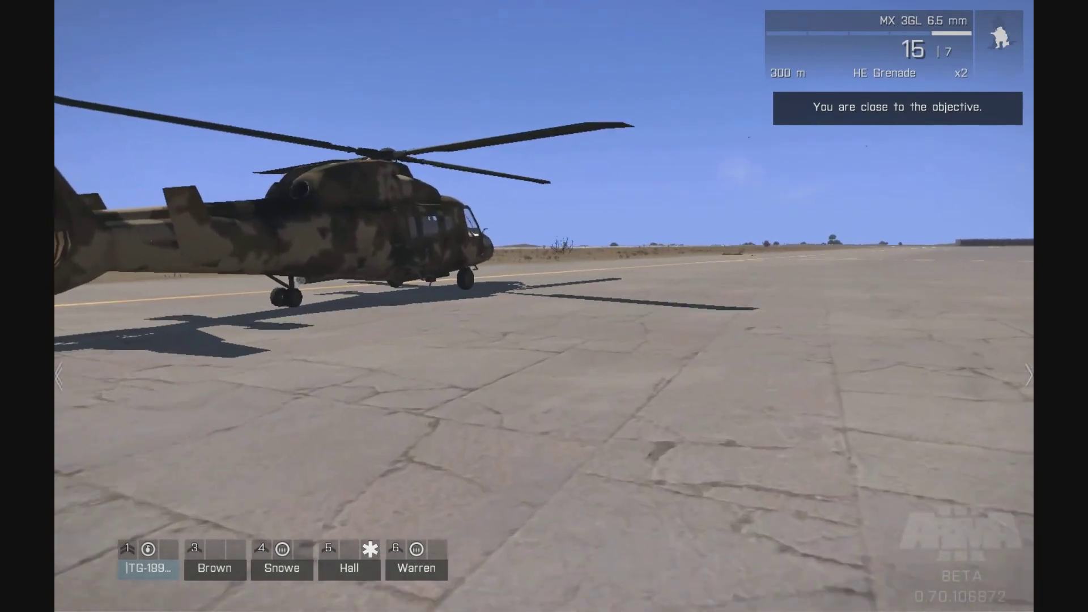
key("w")
key("w")
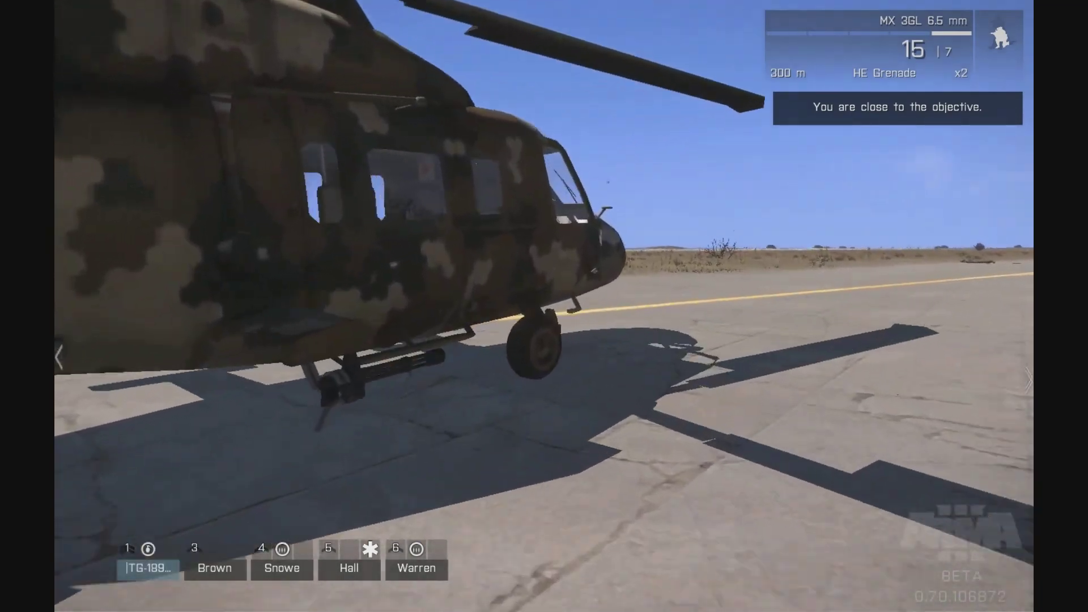
- Put the explosive charge beside the PO-30 Orca helicopter
scroll(544, 306, "down", 4)
scroll(544, 306, "down", 4)
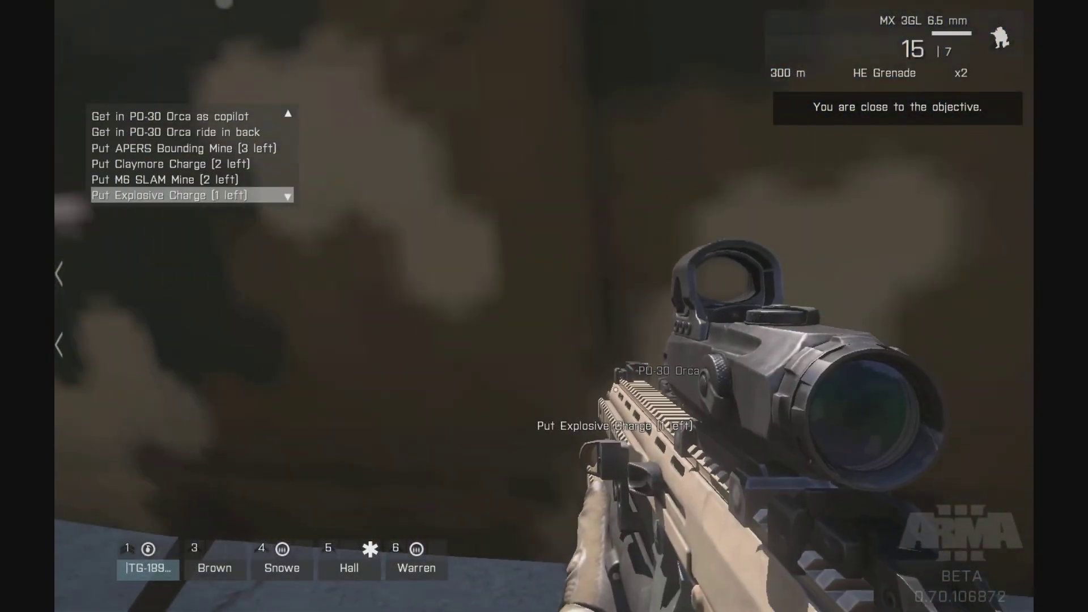
middle_click(545, 306)
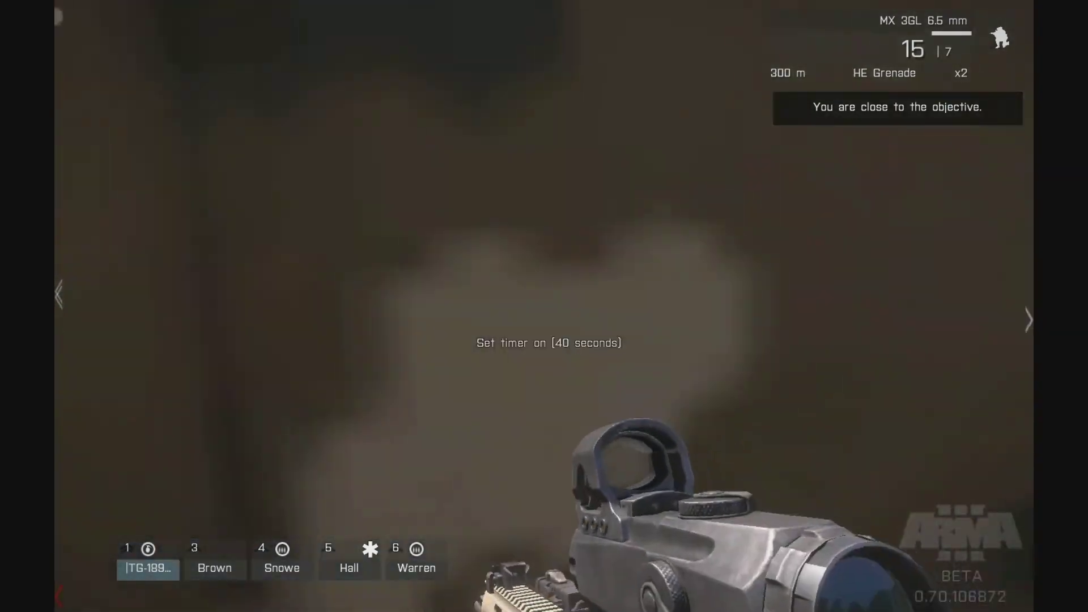
- Retreat across the tarmac to a safe distance, face the helicopter and detonate the explosive charge
key("w")
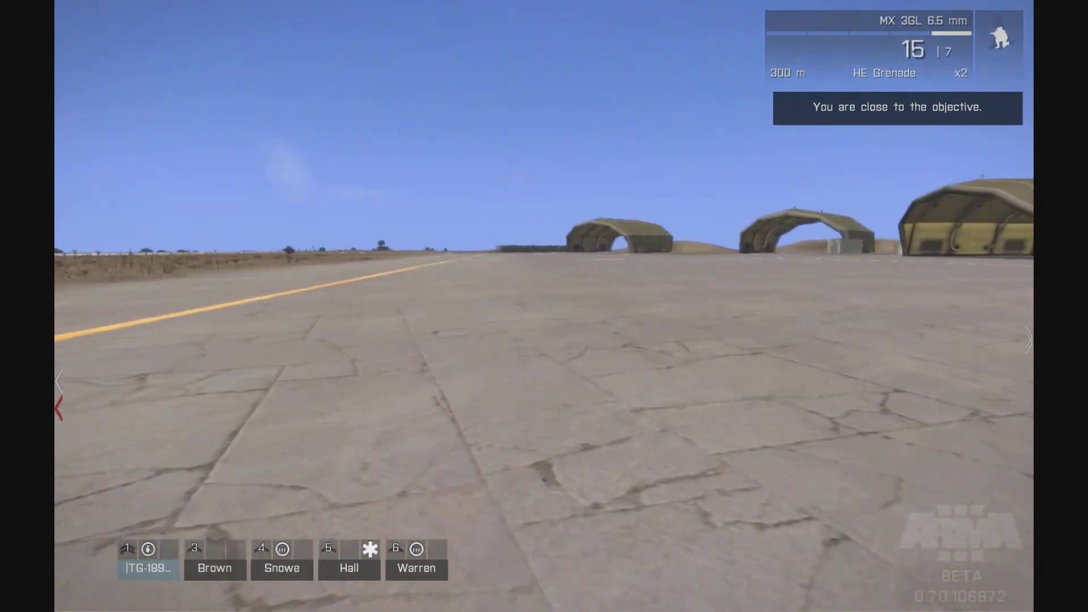
key("s")
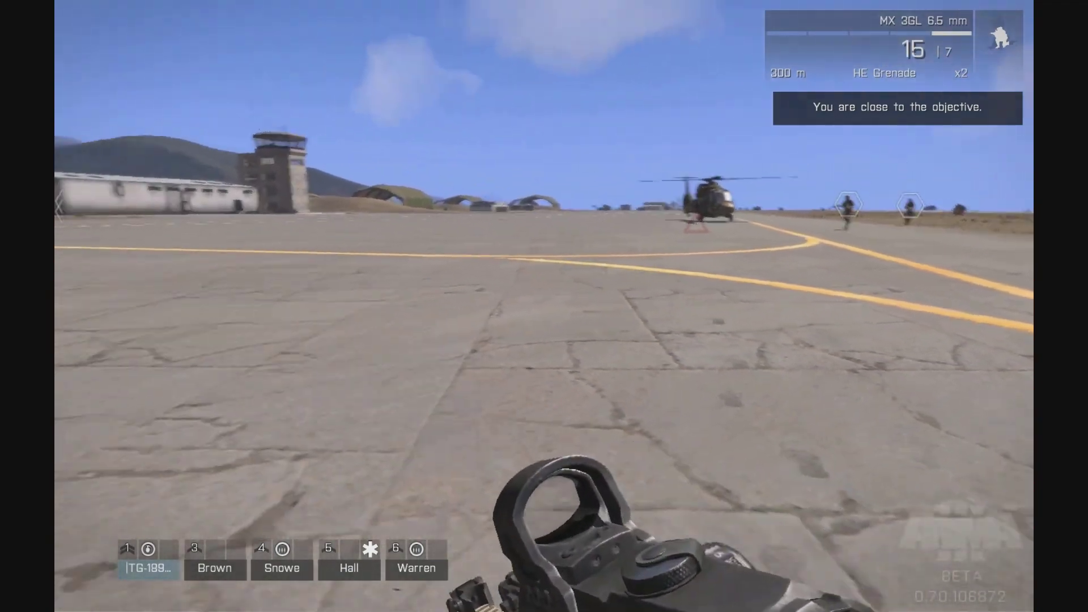
scroll(551, 307, "down", 1)
middle_click(550, 307)
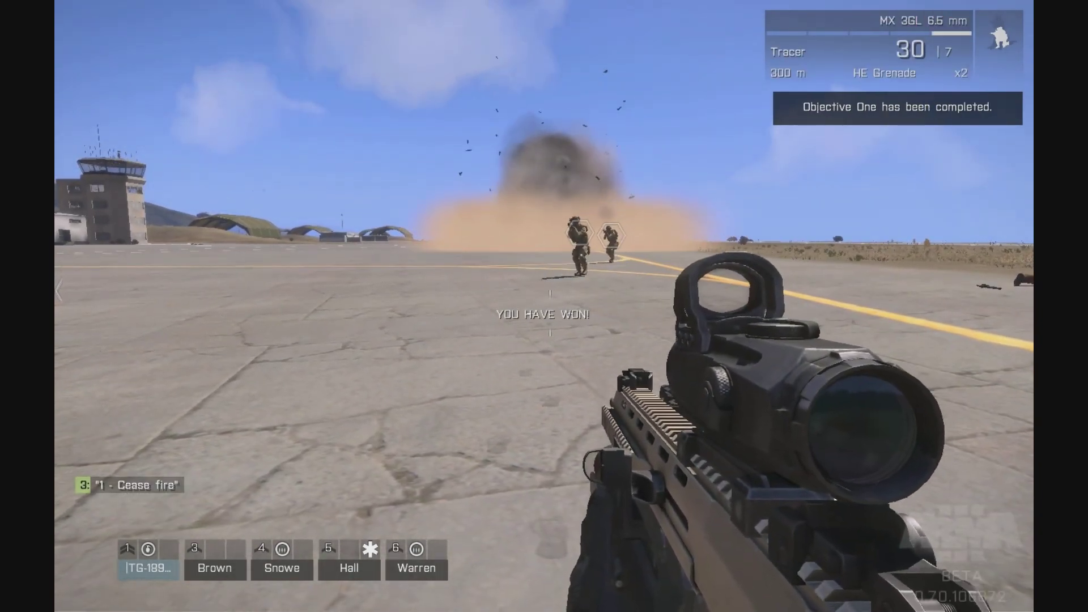
- Walk around the tarmac near the squad to inspect the burning helicopter, and check the wristwatch
key("w")
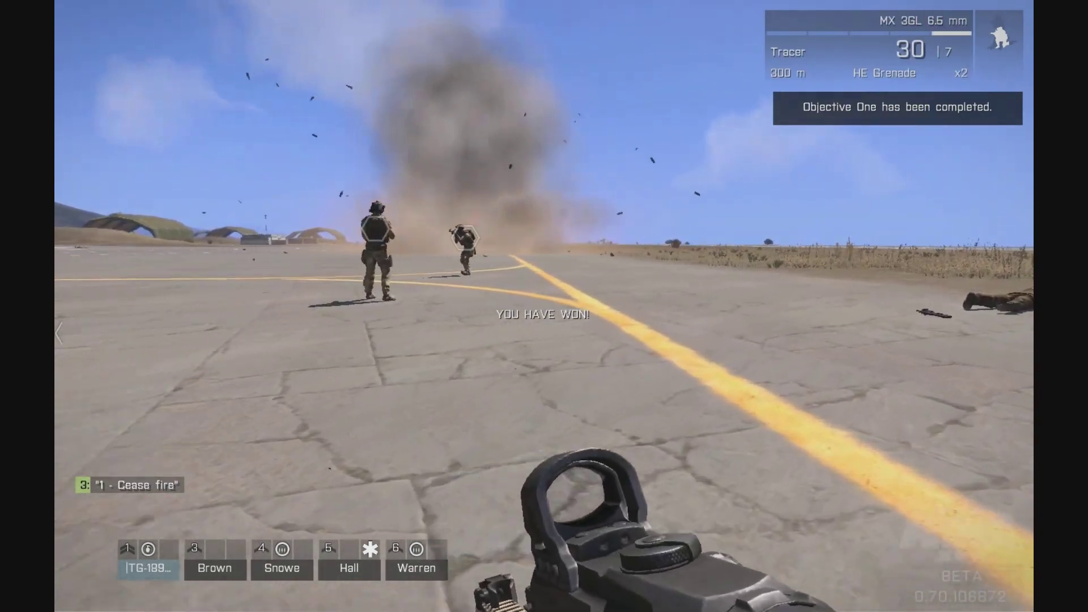
key("w")
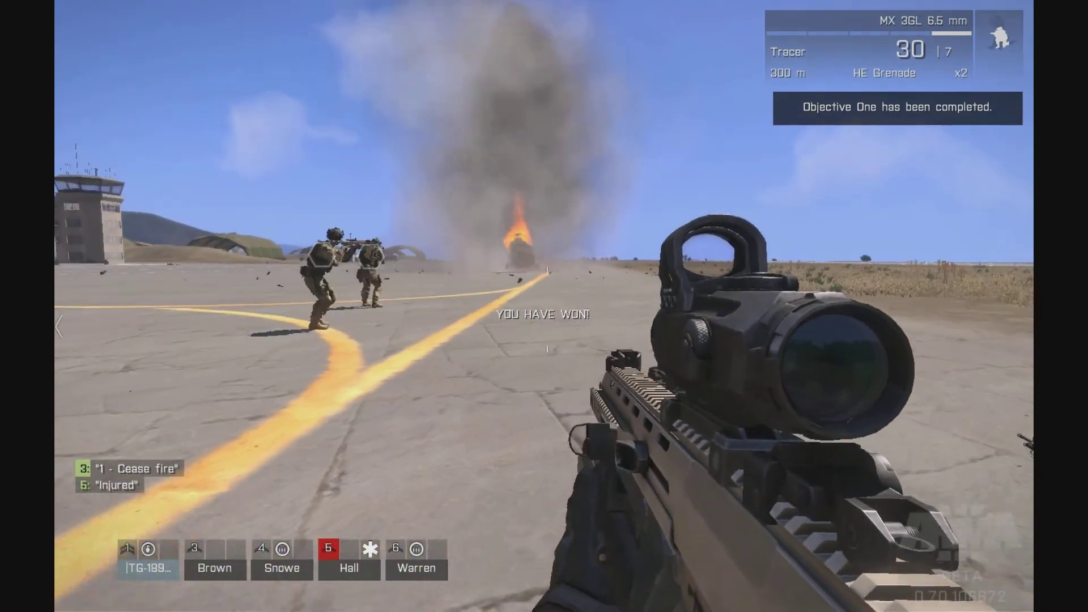
key("w")
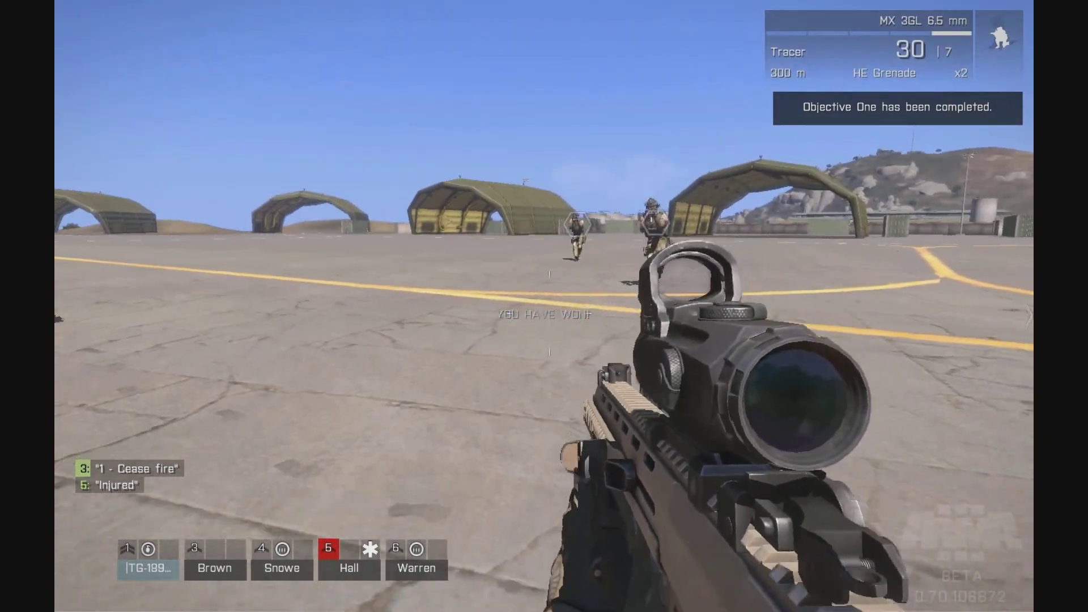
key("o")
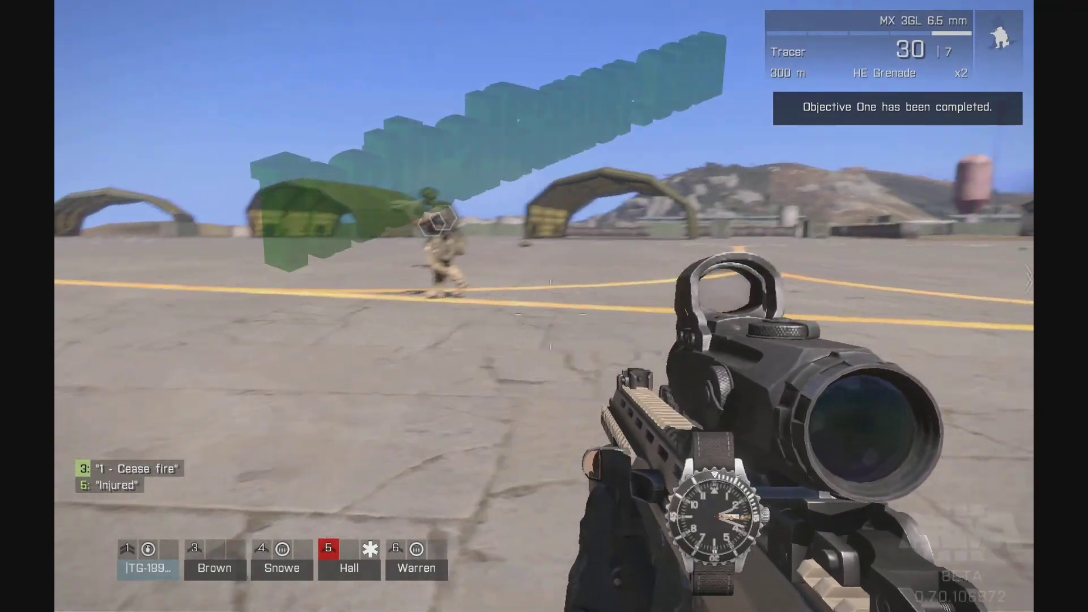